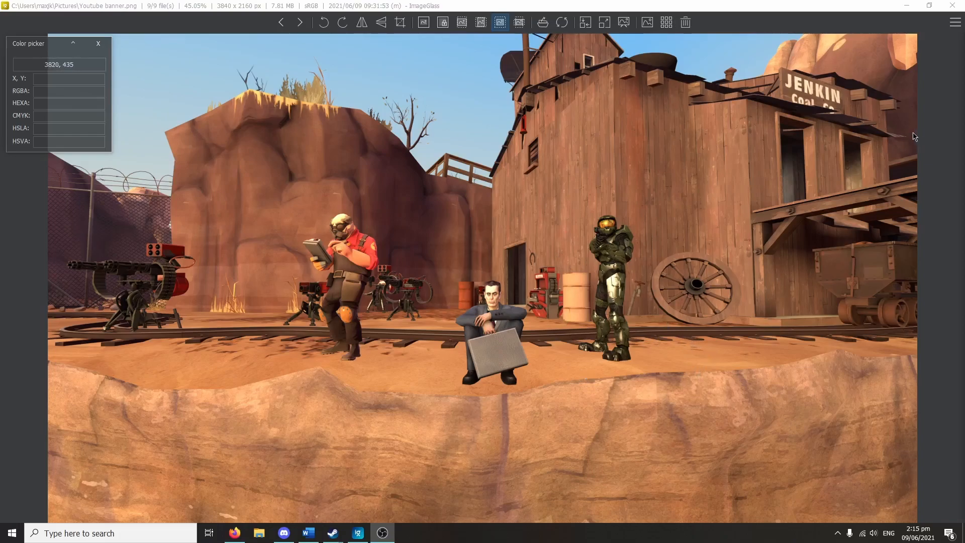
Minimise the image viewer, switch to Steam and look through the Source Filmmaker store page.
left_click(908, 5)
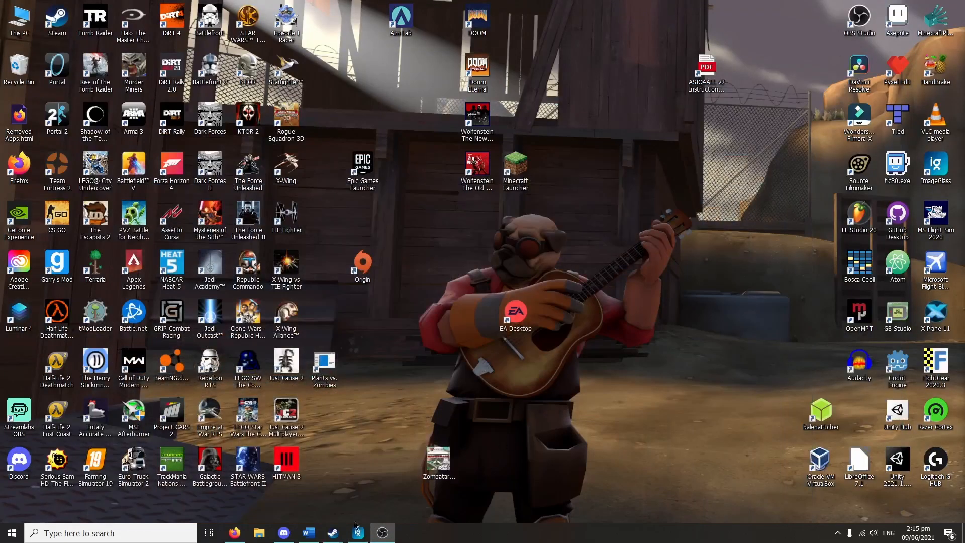
mouse_move(333, 532)
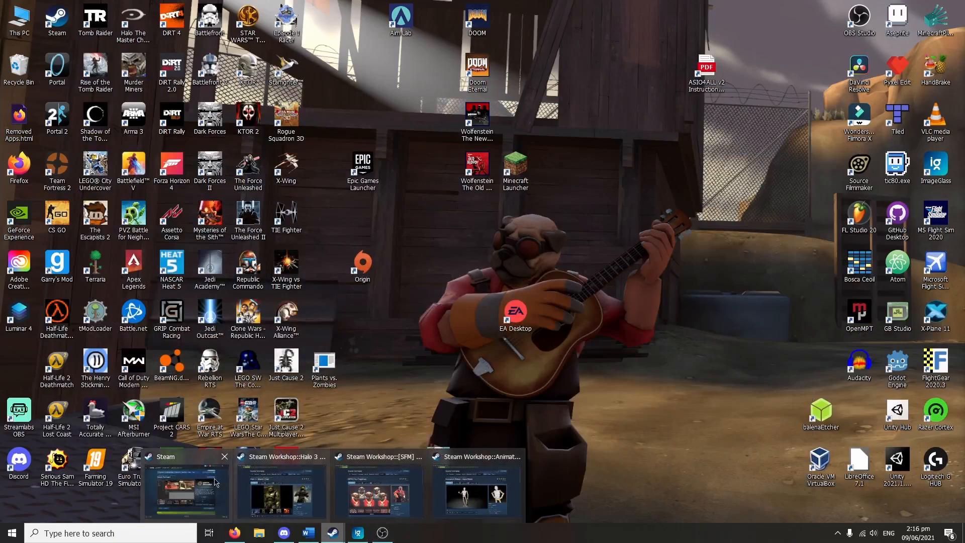
left_click(186, 490)
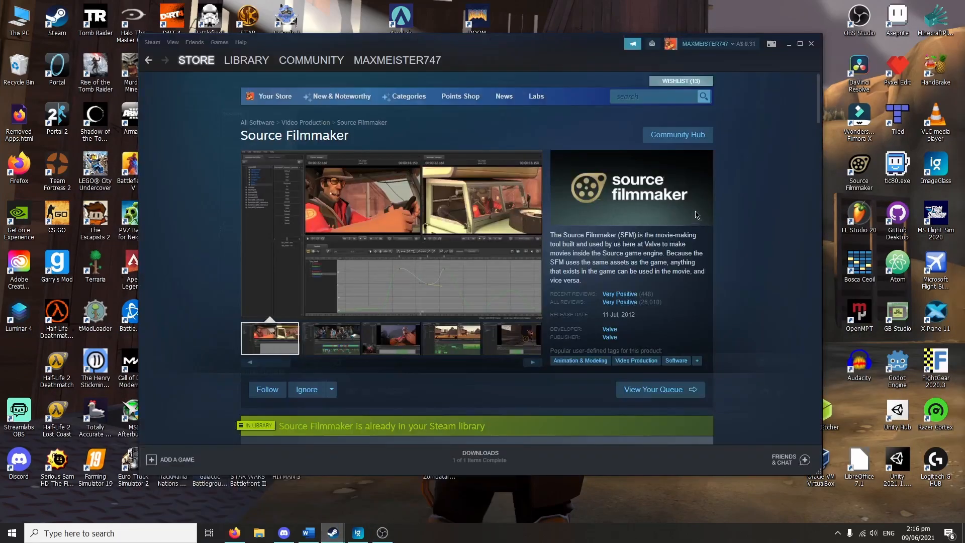
scroll(697, 215, "down", 1)
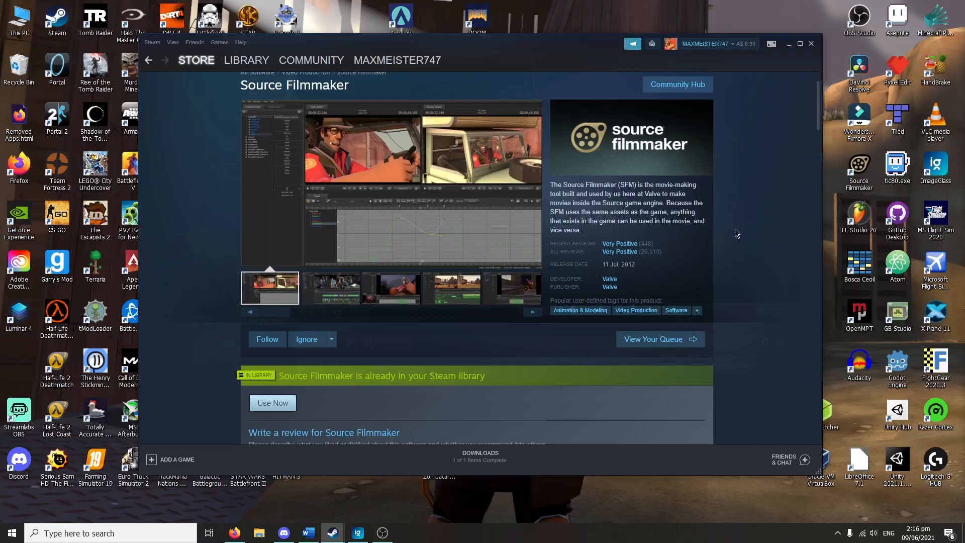
scroll(737, 233, "down", 4)
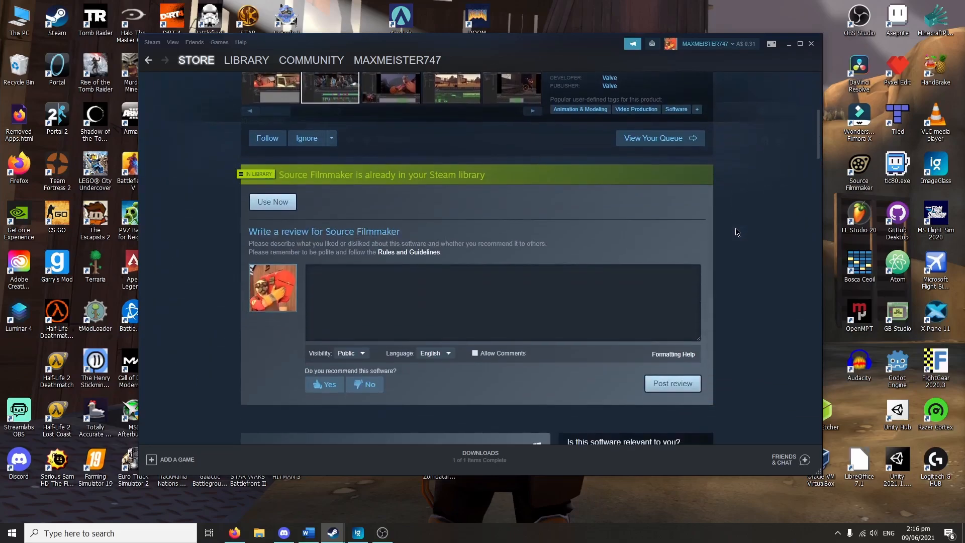
scroll(736, 232, "down", 3)
left_click(524, 333)
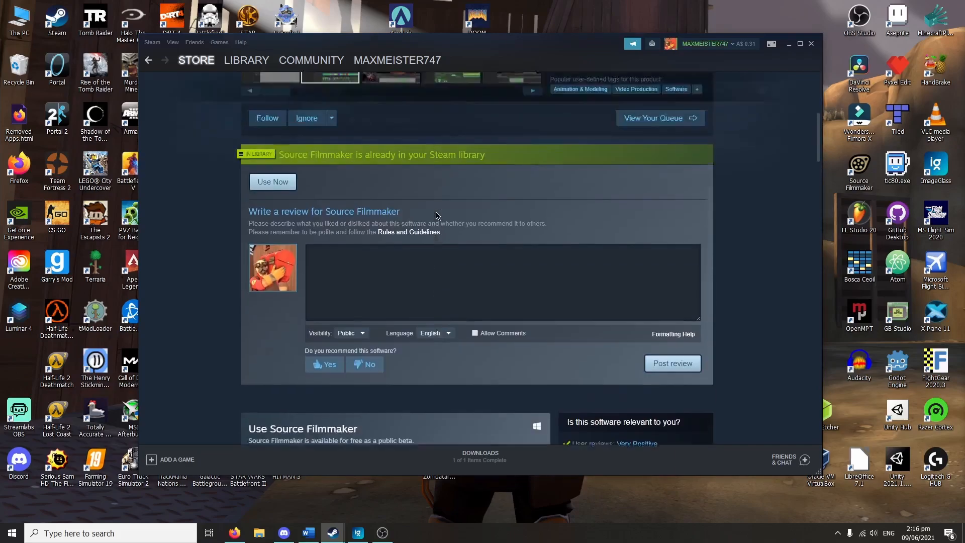
Create a new Source Filmmaker session named "Youtube Video".
mouse_move(247, 71)
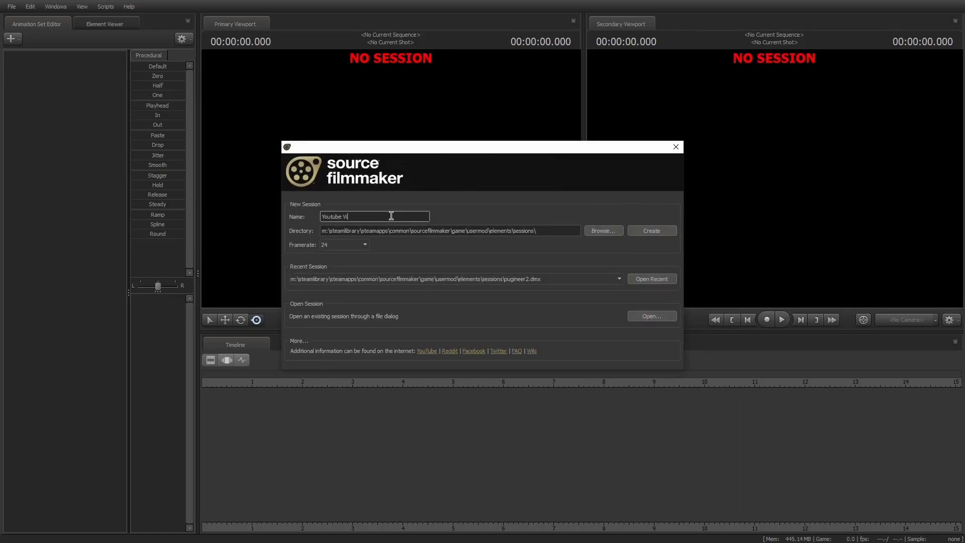
left_click(649, 234)
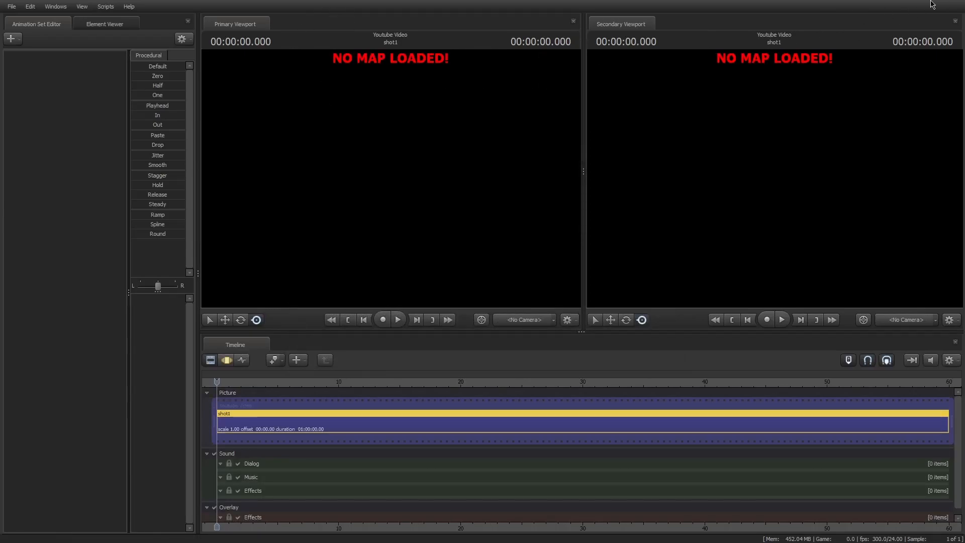
Switch to Steam and examine the Workshop page of the Halo 3 - Master Chief model.
key("alt+Tab")
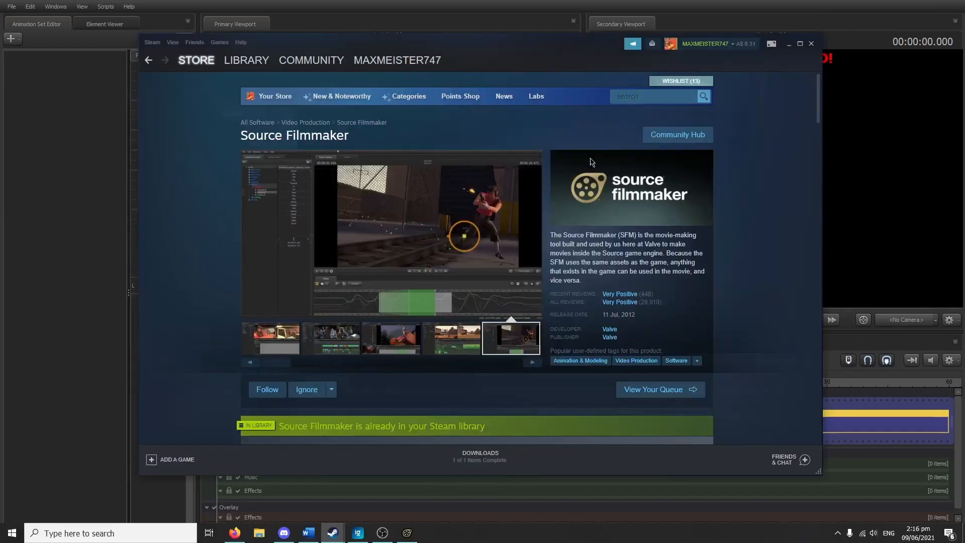
mouse_move(345, 537)
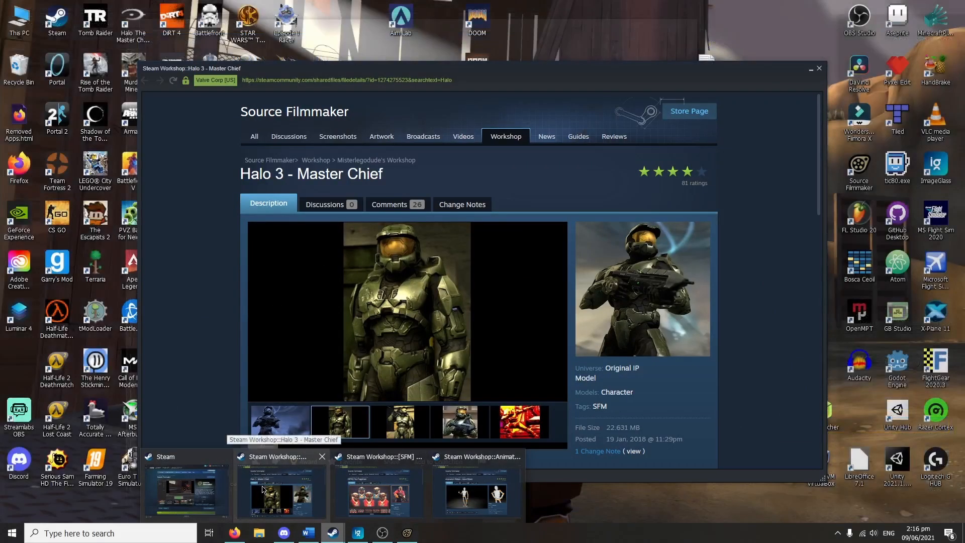
left_click(260, 490)
scroll(234, 379, "down", 1)
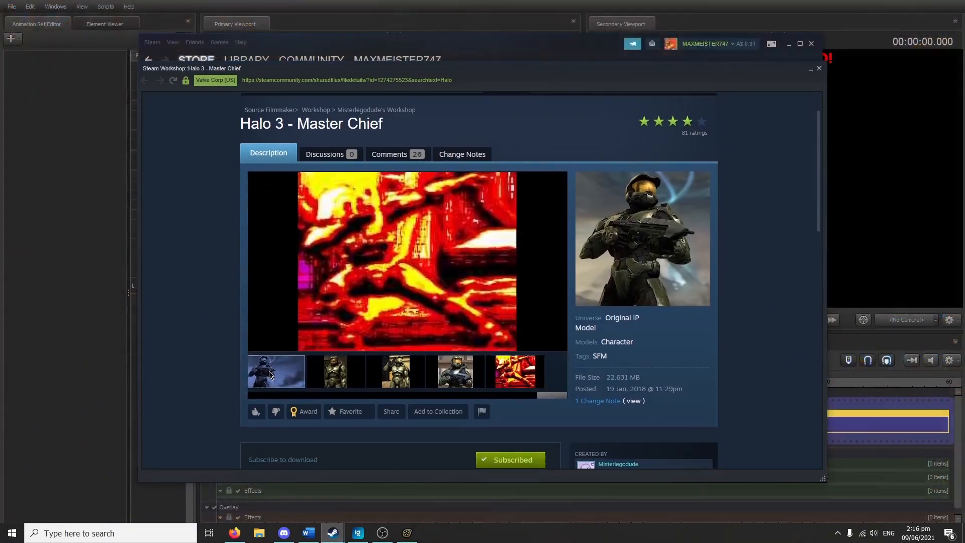
scroll(232, 340, "down", 1)
scroll(233, 338, "up", 2)
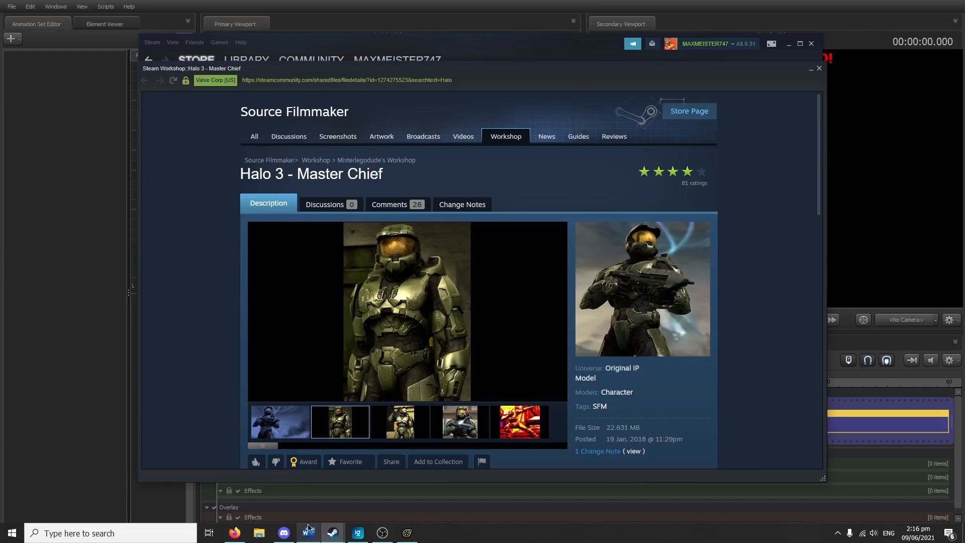
Review the downloadable content packs offered for Source Filmmaker in the Steam library, then close the list.
mouse_move(333, 533)
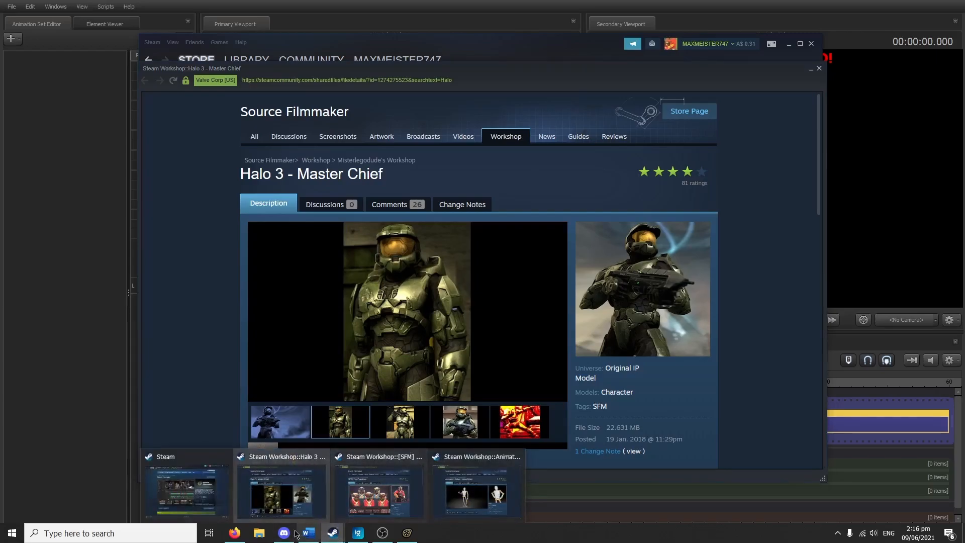
left_click(170, 491)
left_click(246, 60)
scroll(699, 338, "down", 3)
scroll(699, 338, "up", 5)
left_click(382, 322)
scroll(704, 243, "down", 5)
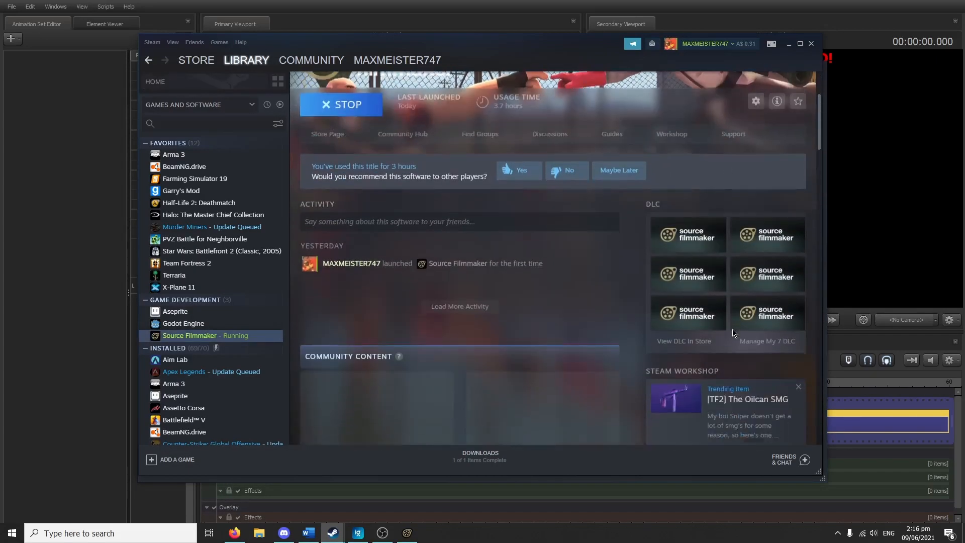
left_click(774, 336)
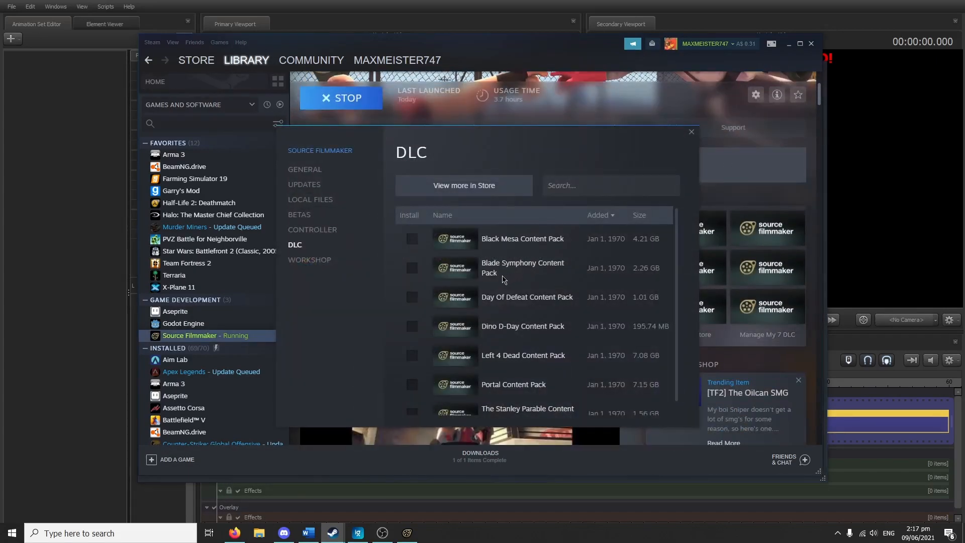
scroll(445, 332, "down", 1)
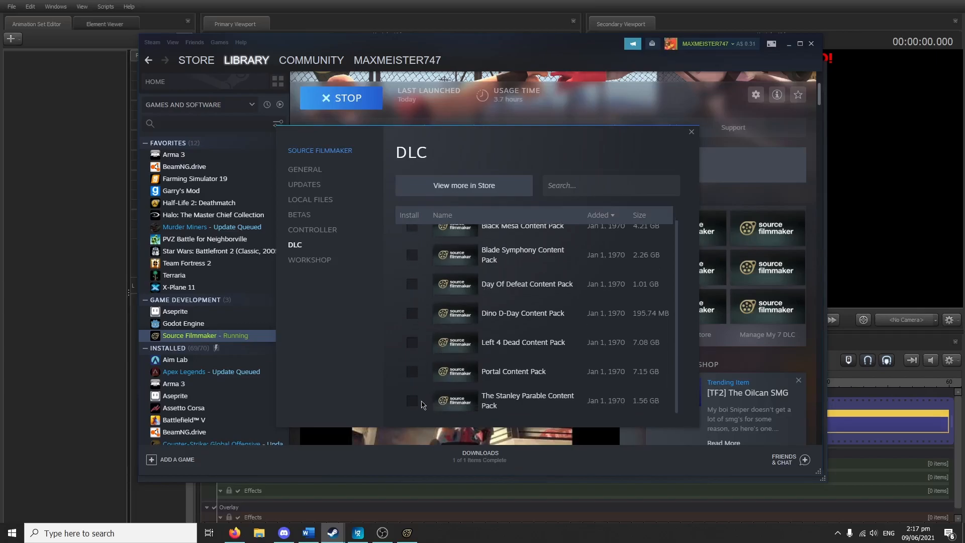
scroll(415, 373, "up", 1)
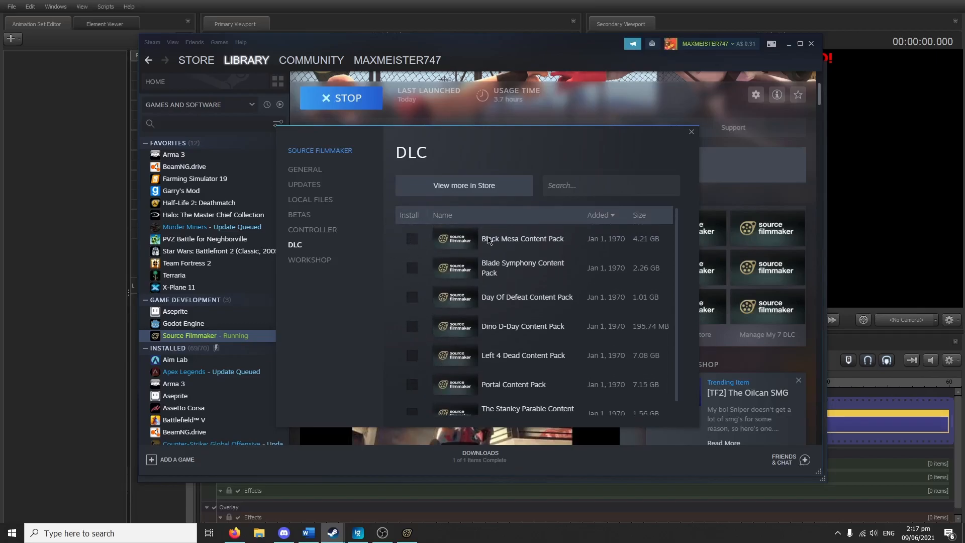
left_click(692, 133)
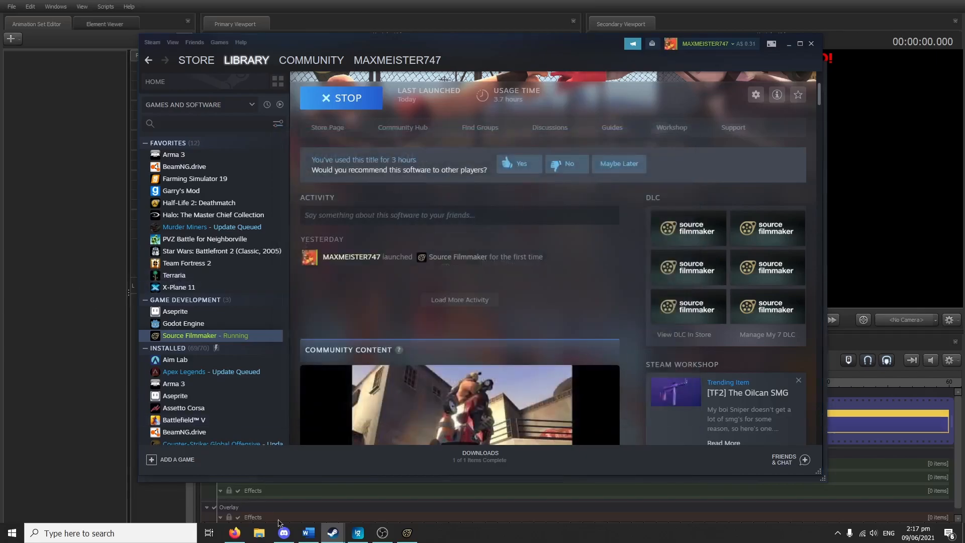
Compare the Workshop pages of the Halo 3 - Master Chief and [SFM] The Puggineer models.
mouse_move(335, 534)
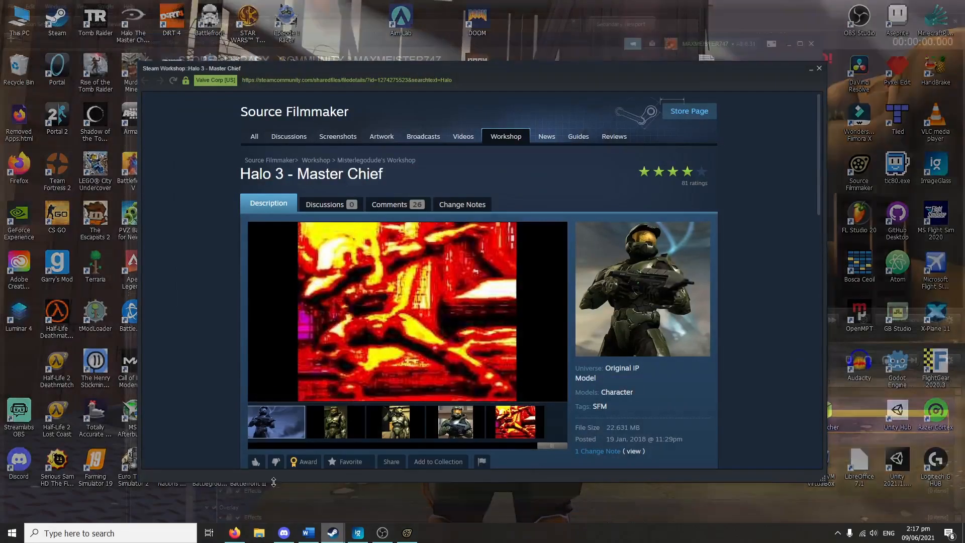
left_click(271, 493)
scroll(492, 340, "down", 4)
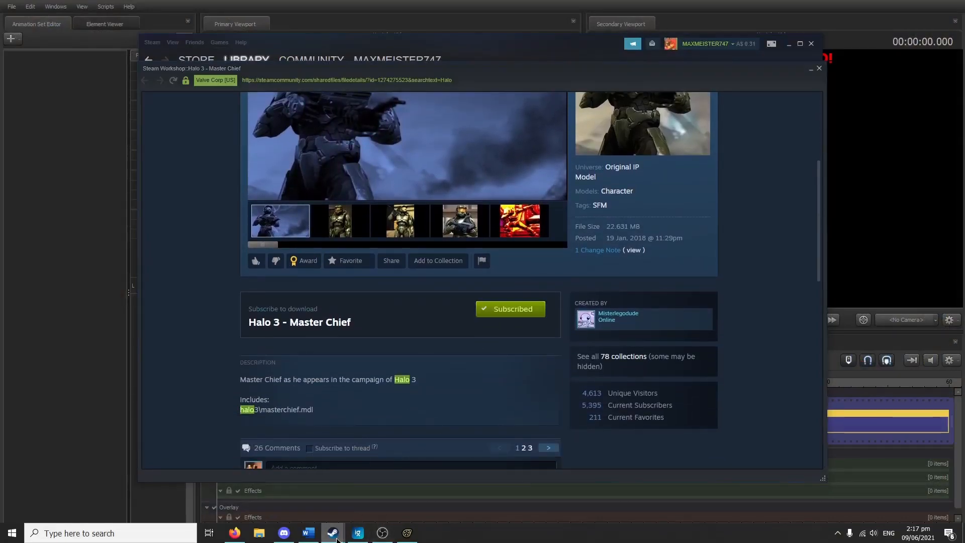
mouse_move(334, 533)
left_click(360, 497)
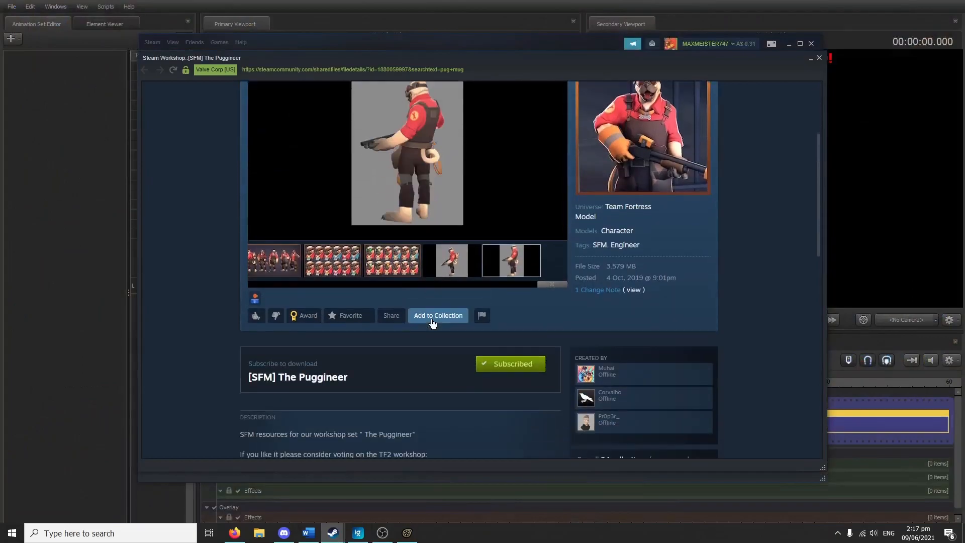
mouse_move(333, 533)
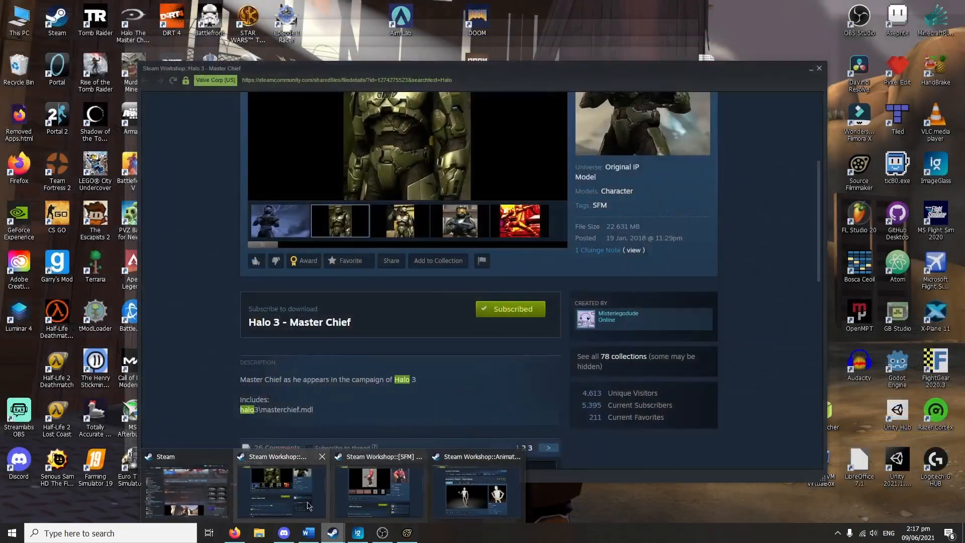
left_click(309, 506)
scroll(498, 261, "up", 4)
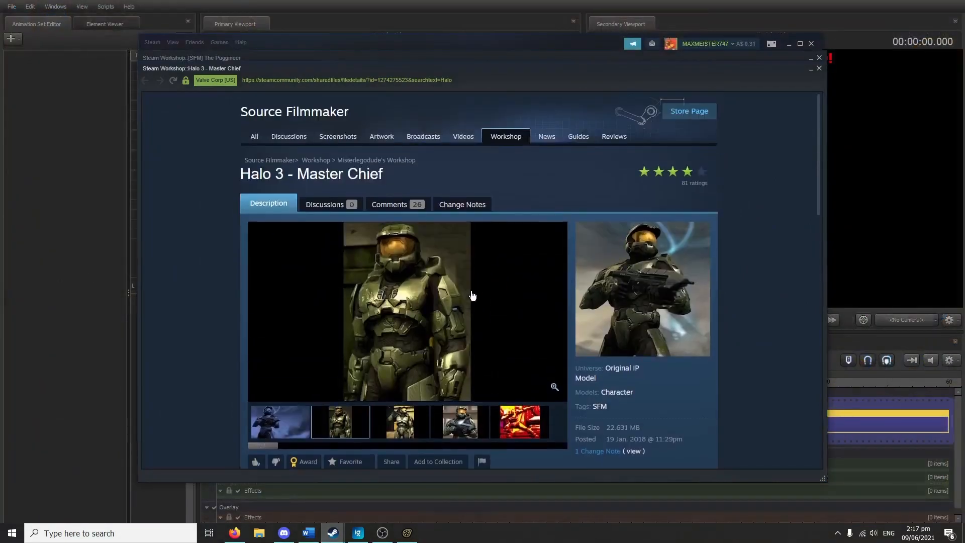
Examine the Workshop page and description of the Animation Helper - Valve Biped model.
mouse_move(333, 533)
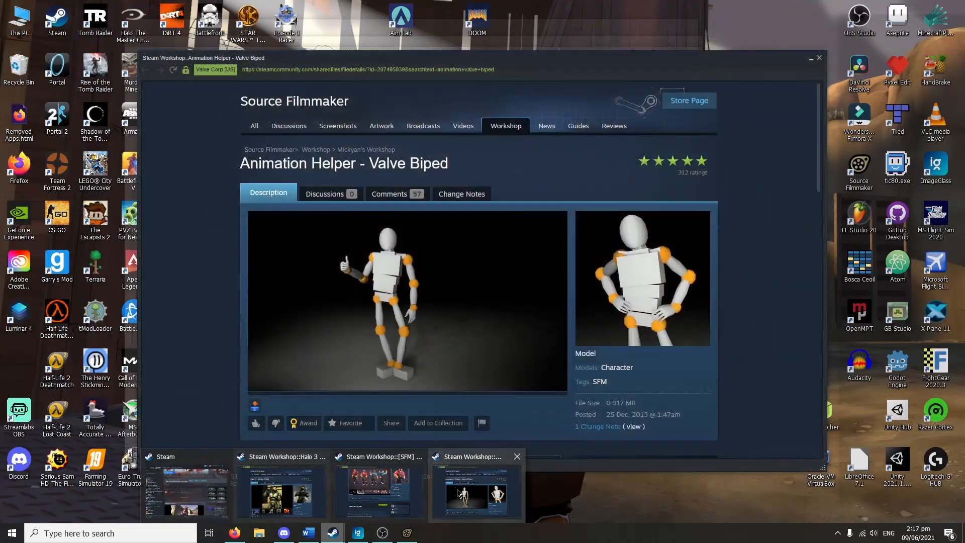
left_click(461, 494)
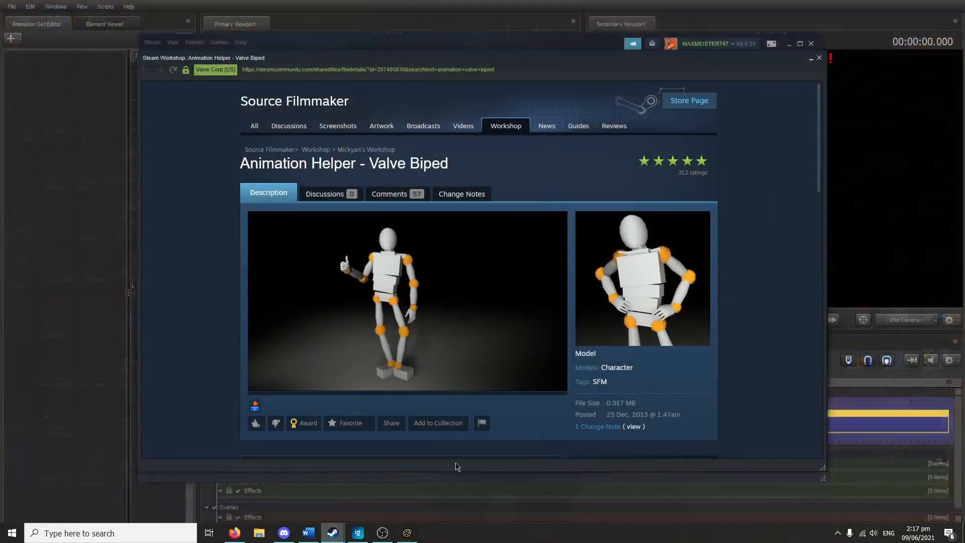
scroll(400, 196, "down", 1)
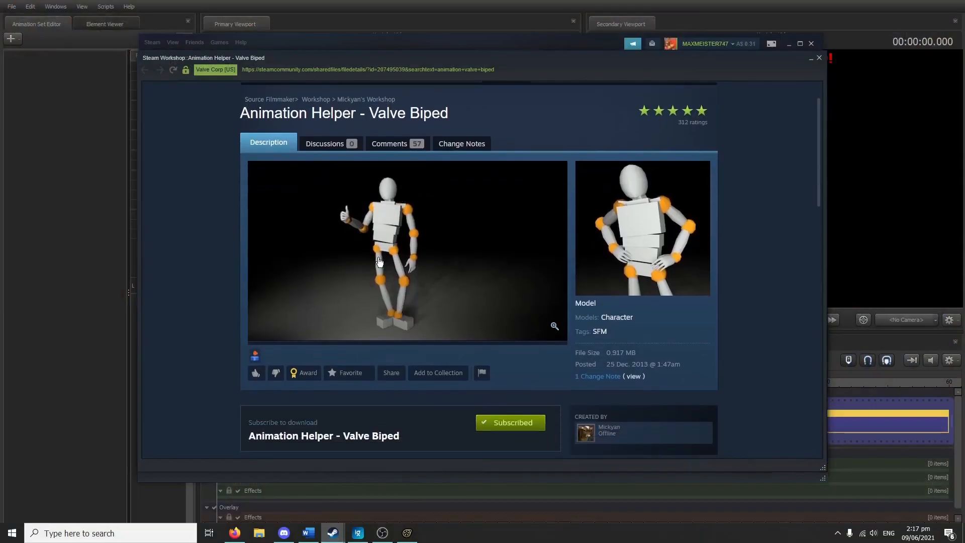
scroll(379, 261, "down", 2)
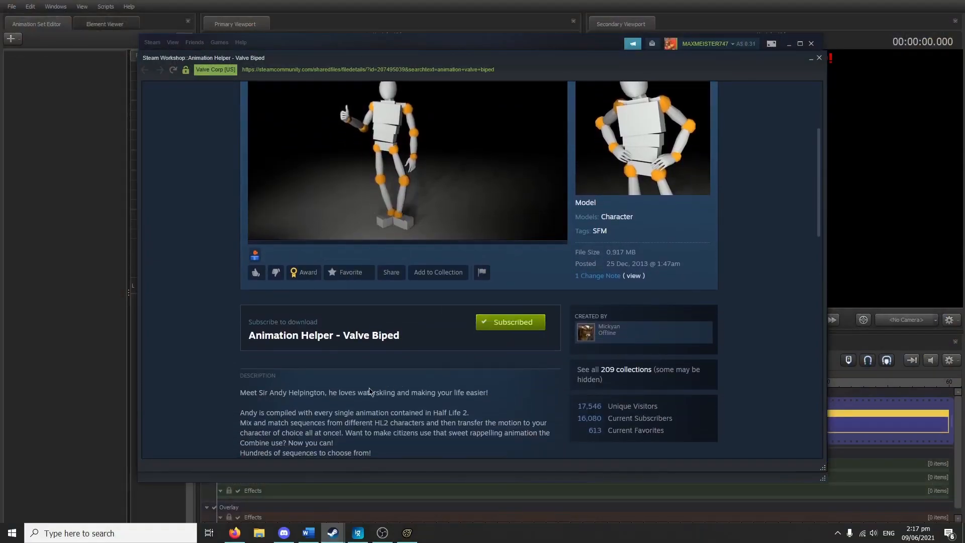
scroll(412, 349, "up", 3)
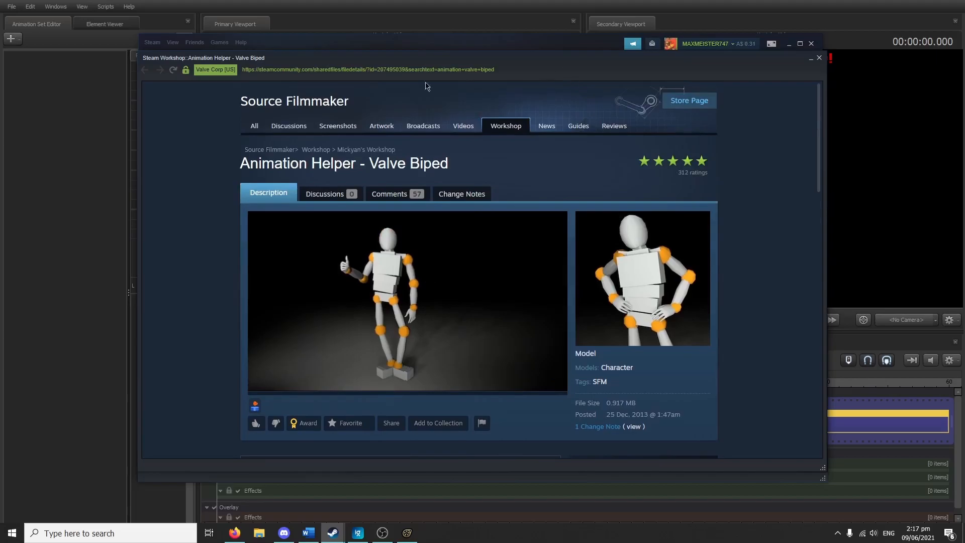
Close the three open Workshop pages and switch back to Source Filmmaker.
left_click(820, 58)
left_click(819, 68)
left_click(819, 58)
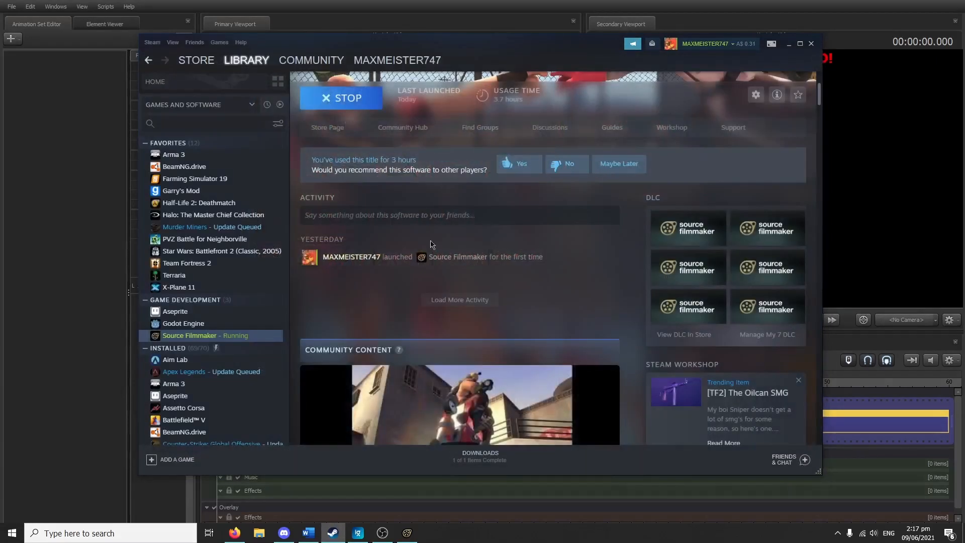
left_click(105, 266)
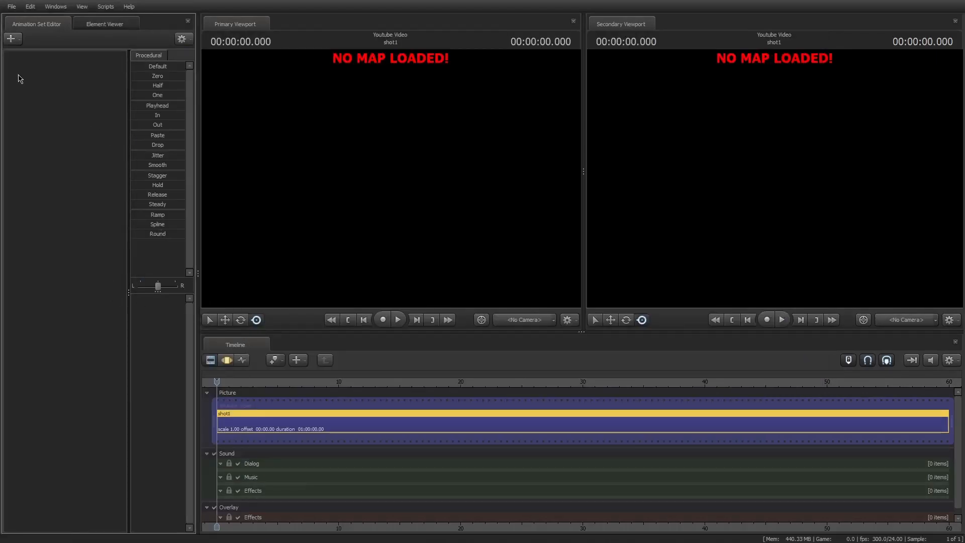
Open the map file browser to load a map into the session.
left_click(11, 6)
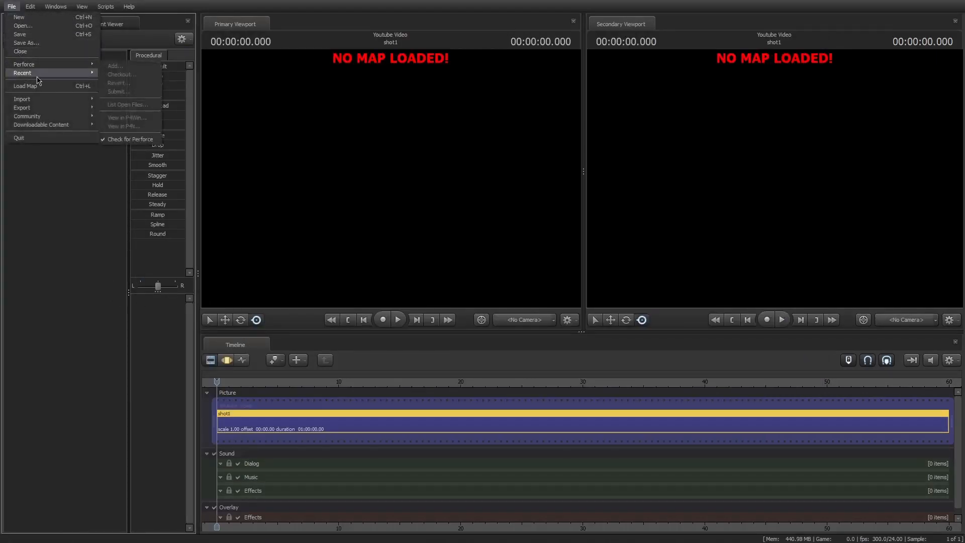
left_click(50, 86)
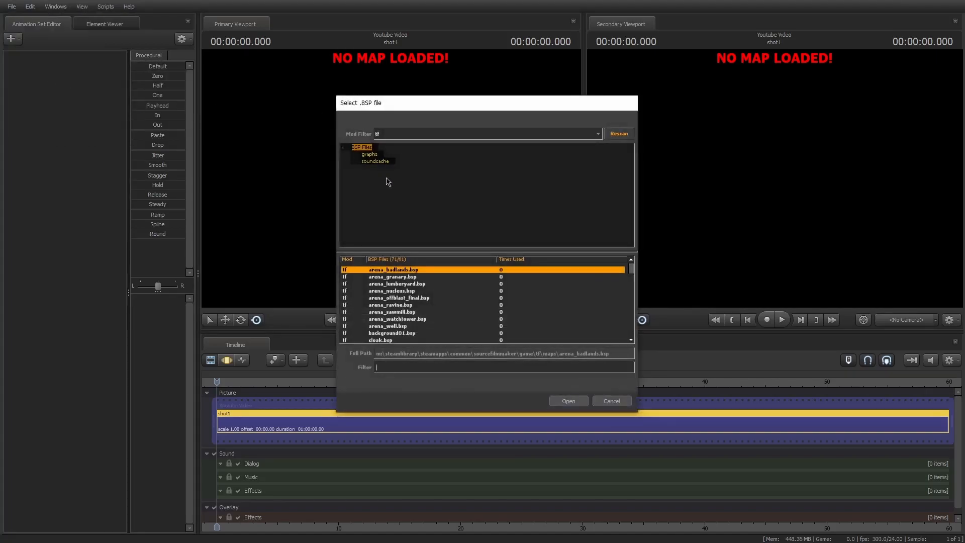
Compare the maps offered under individual mod filters, including platform, left4dead2_movies, workshop, tf and usermod.
left_click(440, 133)
scroll(437, 166, "down", 1)
left_click(437, 166)
left_click(436, 140)
left_click(437, 172)
left_click(439, 134)
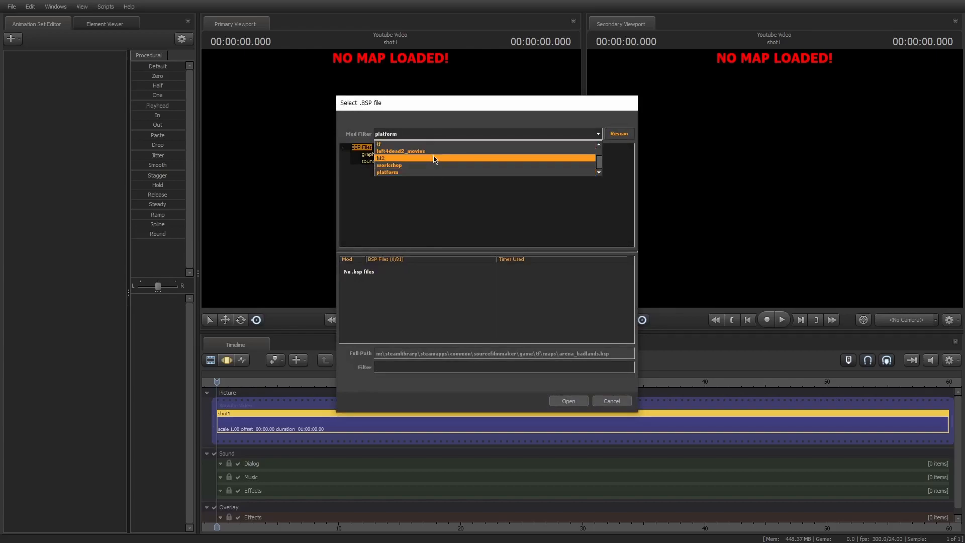
left_click(437, 151)
left_click(442, 136)
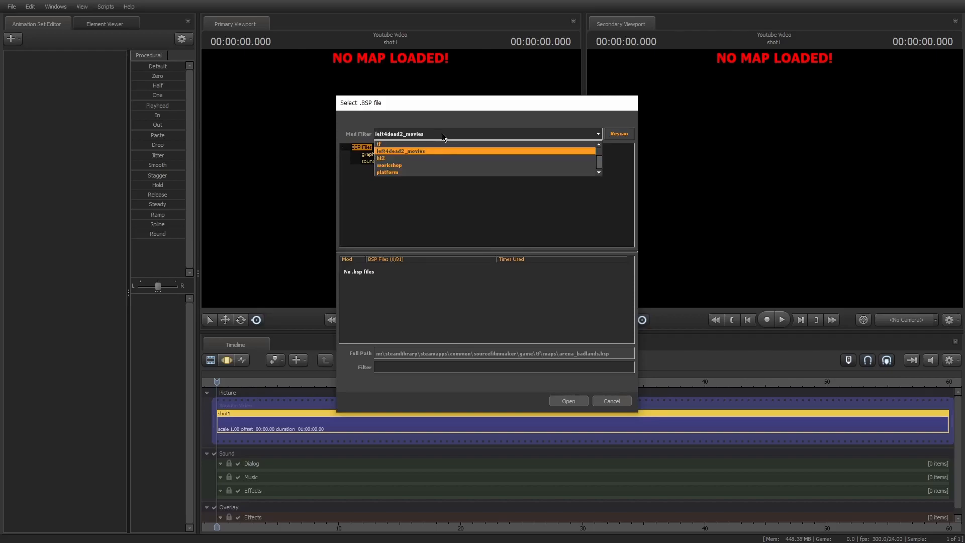
left_click(435, 168)
left_click(447, 136)
left_click(443, 150)
left_click(449, 136)
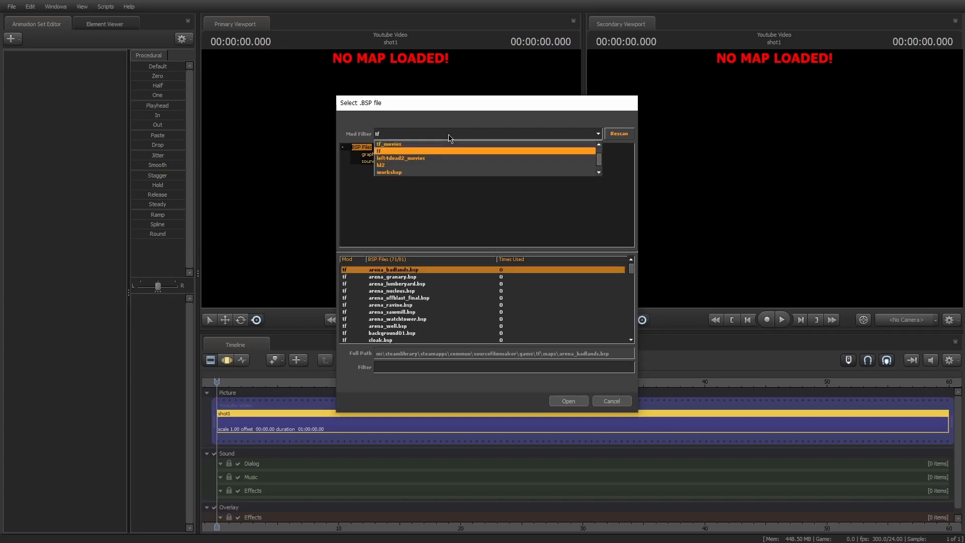
scroll(442, 157, "up", 2)
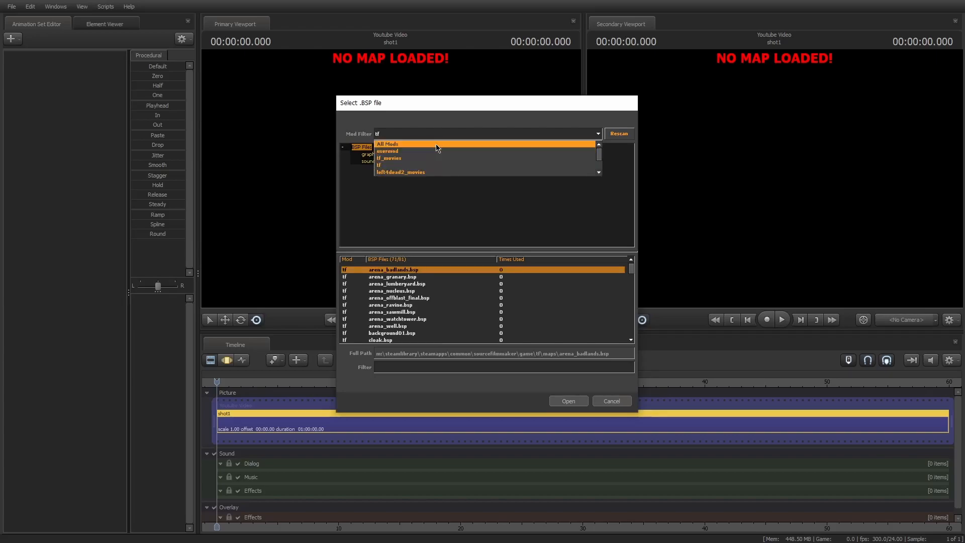
left_click(435, 151)
left_click(434, 135)
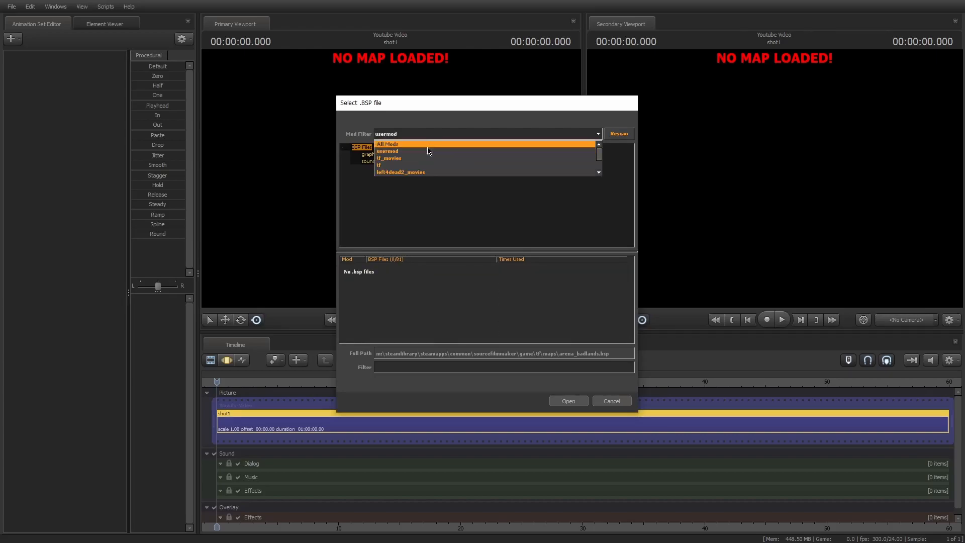
Show the maps from All Mods and load cp_degrootkeep.bsp into the session.
left_click(434, 145)
left_click(442, 277)
left_click(445, 284)
left_click(441, 290)
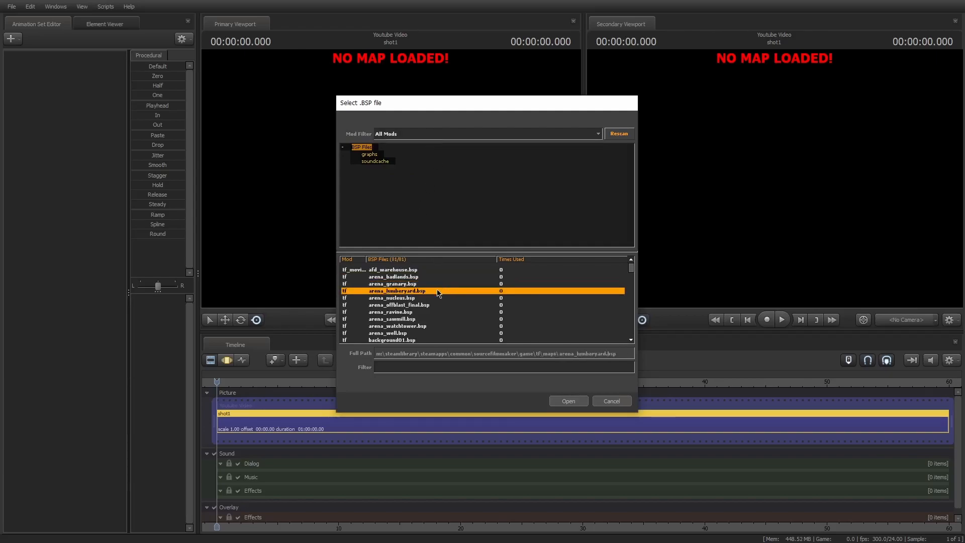
scroll(438, 293, "down", 3)
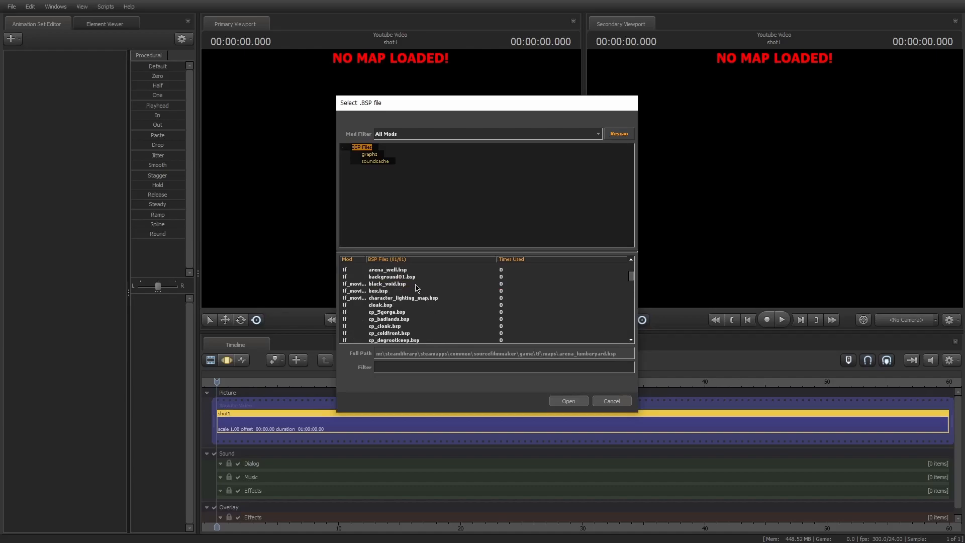
scroll(417, 294, "down", 3)
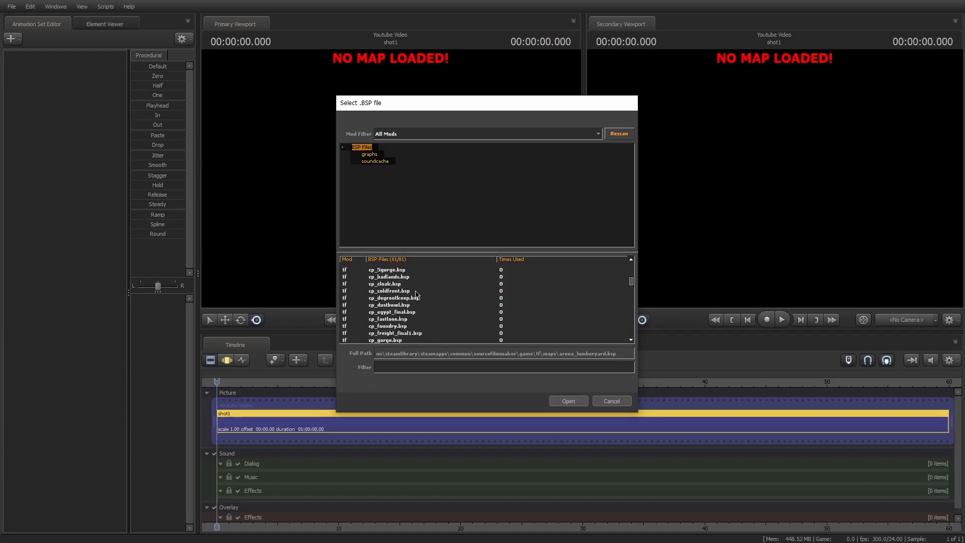
scroll(453, 302, "down", 6)
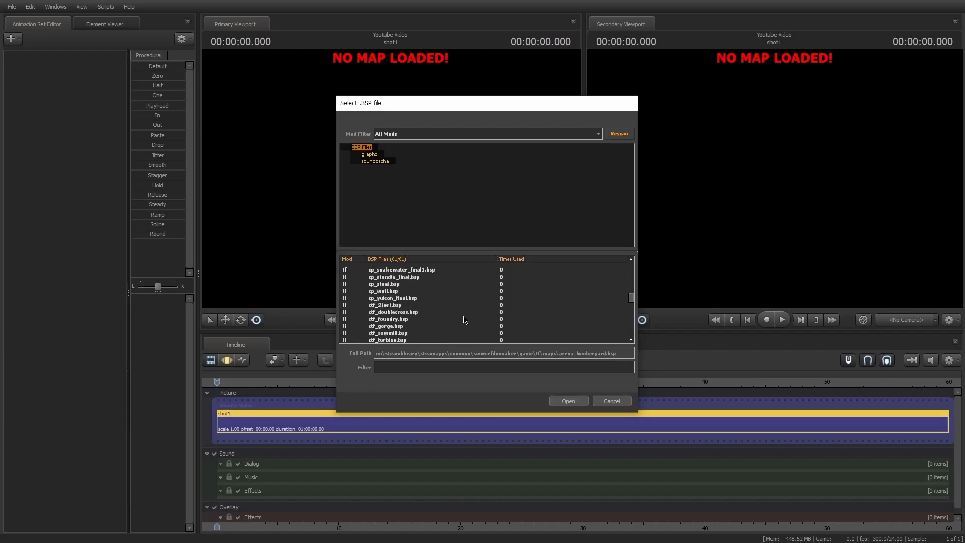
scroll(466, 319, "down", 1)
scroll(468, 309, "up", 6)
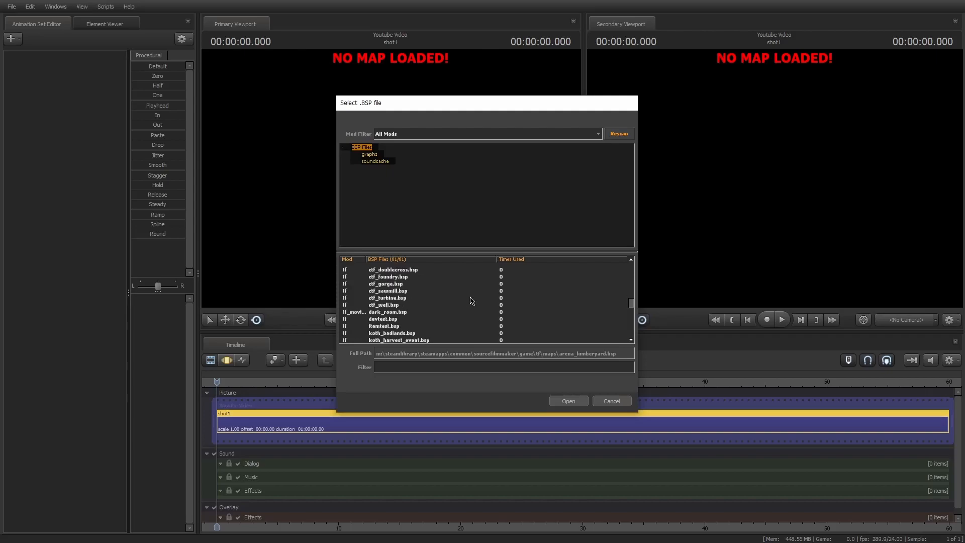
left_click(473, 319)
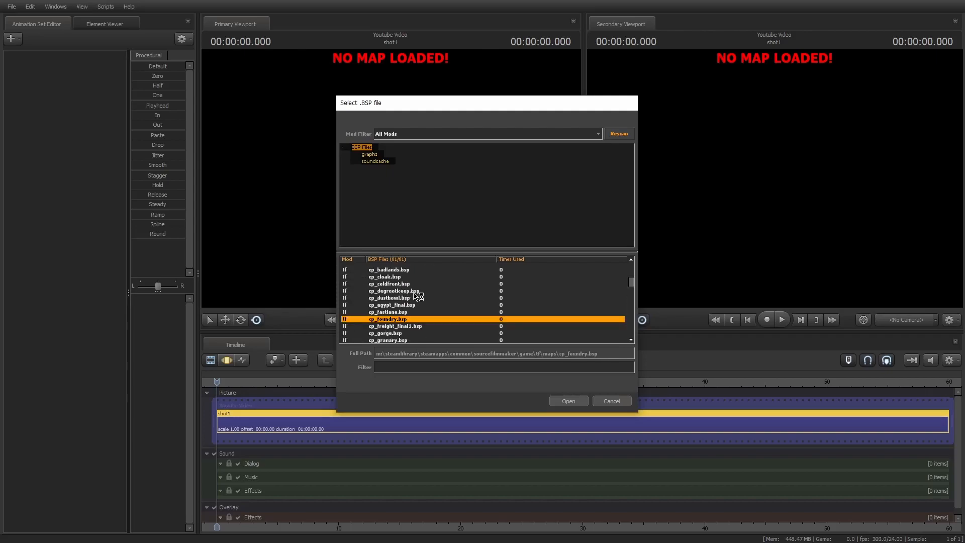
left_click(414, 292)
left_click(554, 403)
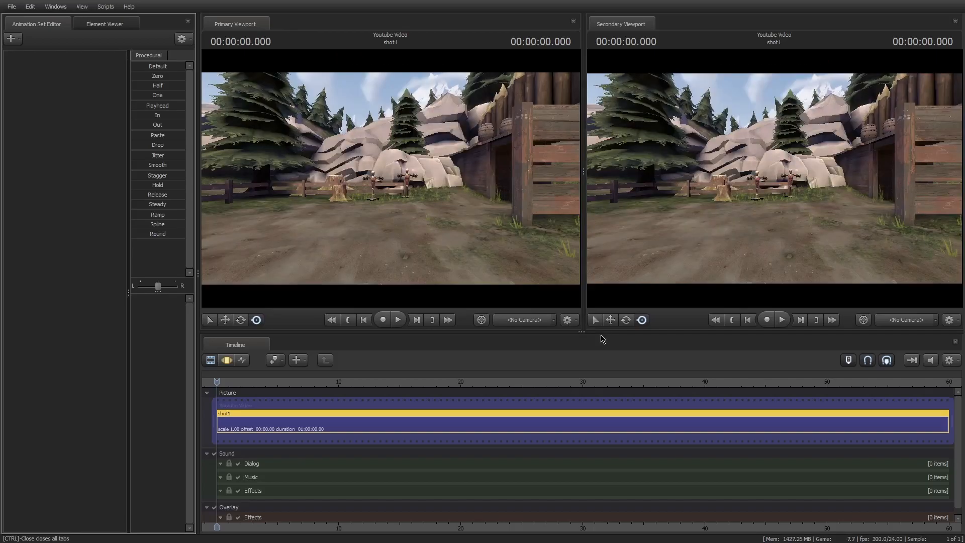
Frame the castle courtyard through the broken wall with the work camera and create a new scene camera from that view.
left_click_drag(469, 206, 580, 190)
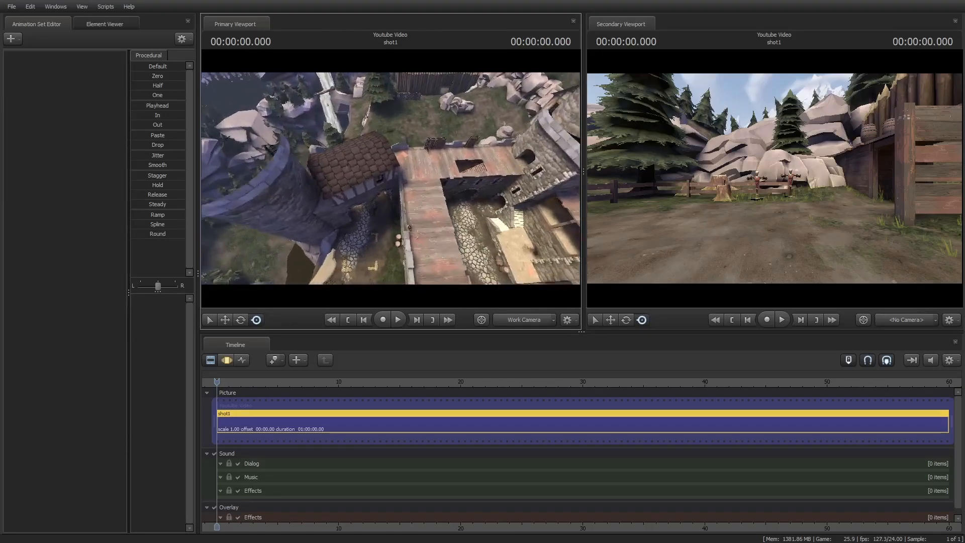
key("space")
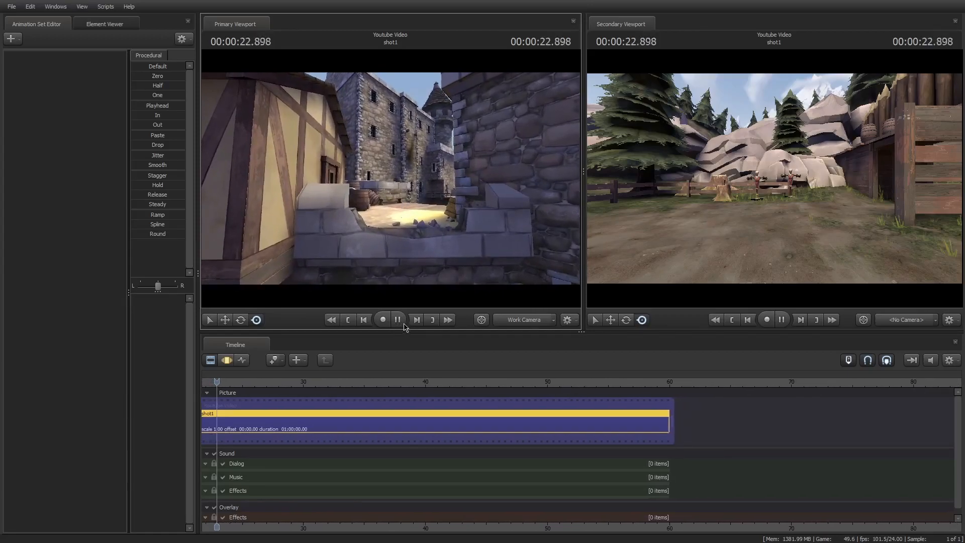
left_click(553, 320)
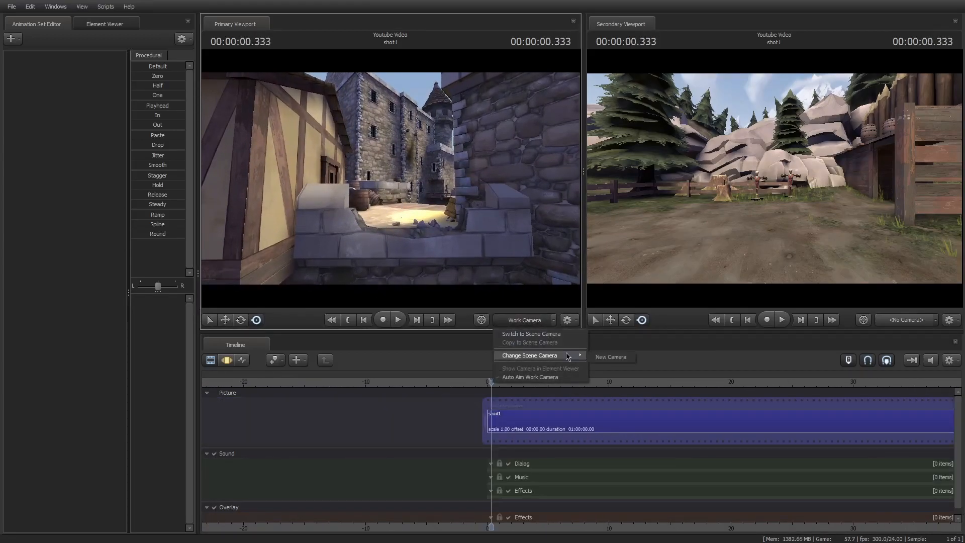
left_click(610, 358)
left_click(522, 326, "ctrl")
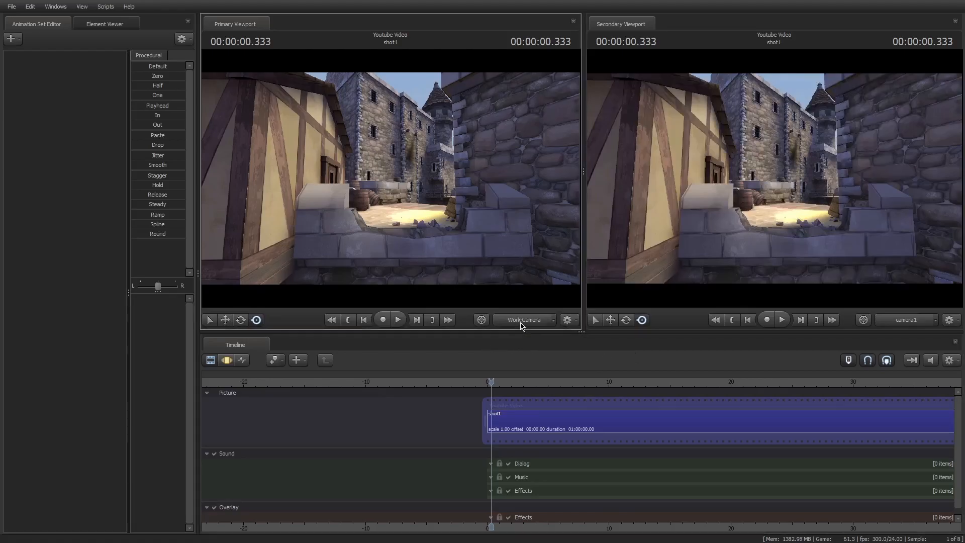
key("s")
left_click_drag(527, 260, 561, 264)
key("w")
left_click_drag(421, 179, 391, 179)
Start an animation set for a new model and filter the model files by "engineer" instead of the old search term.
left_click(10, 39)
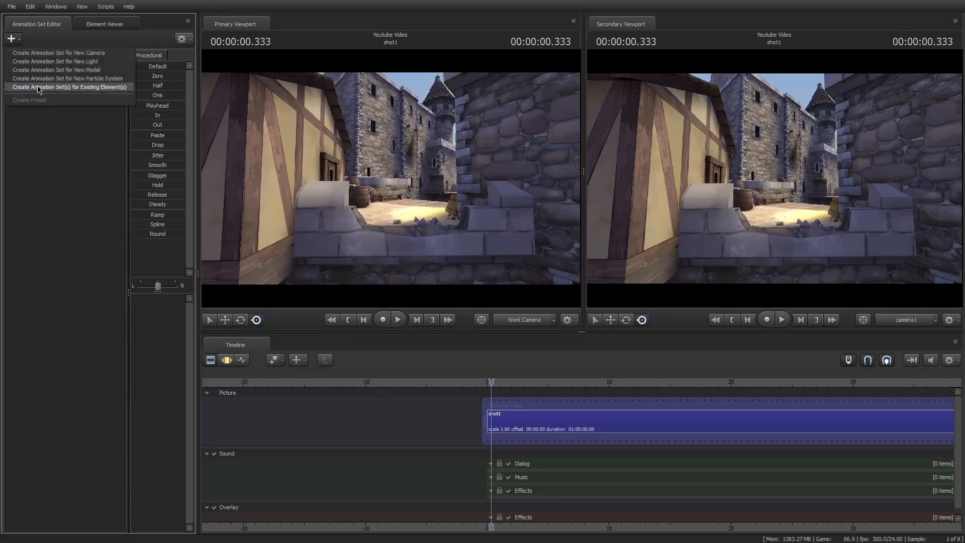
left_click(41, 72)
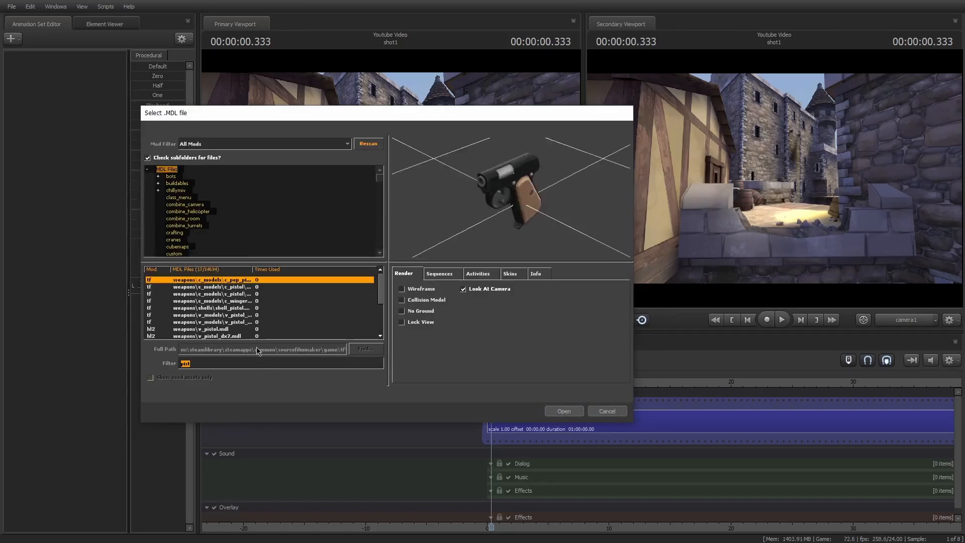
key("BackSpace")
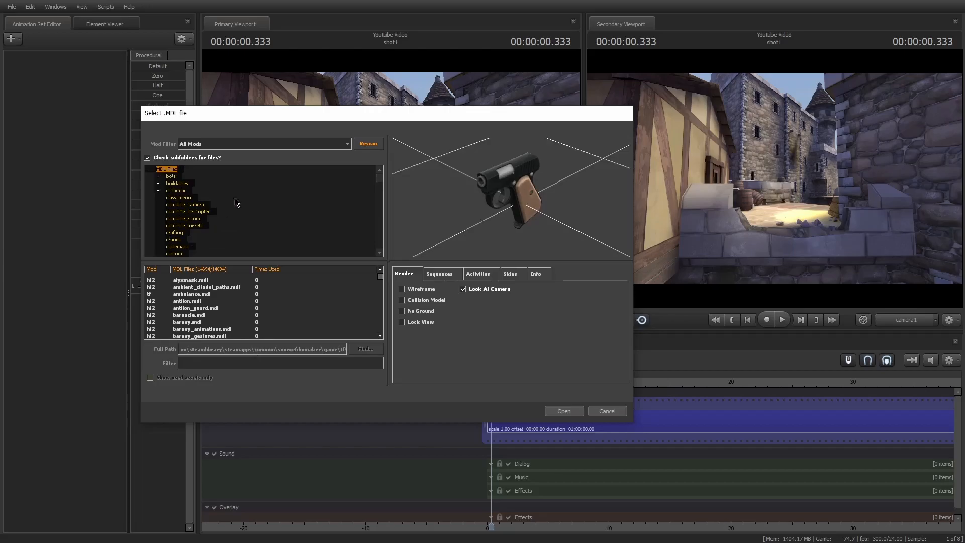
left_click(276, 145)
left_click(270, 160)
left_click(250, 364)
type("en")
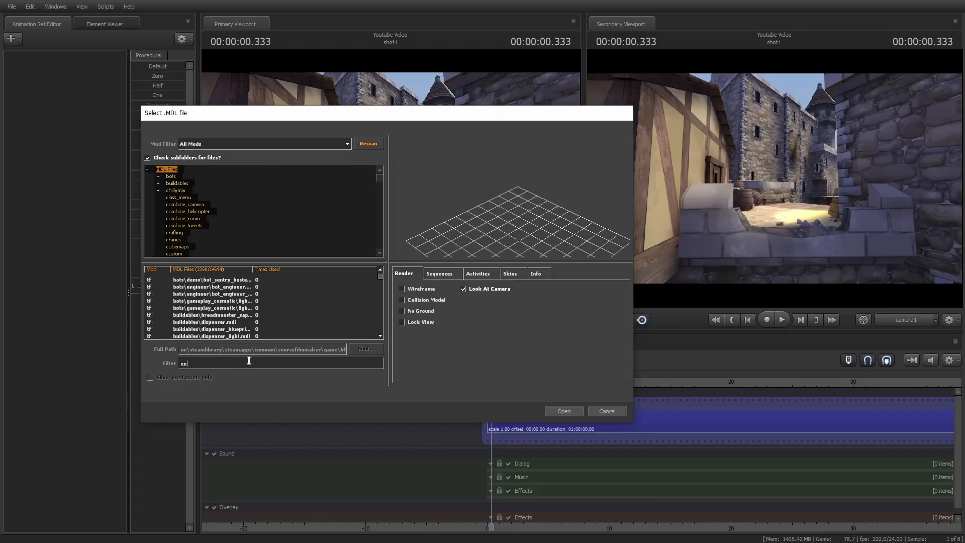
type("gineer")
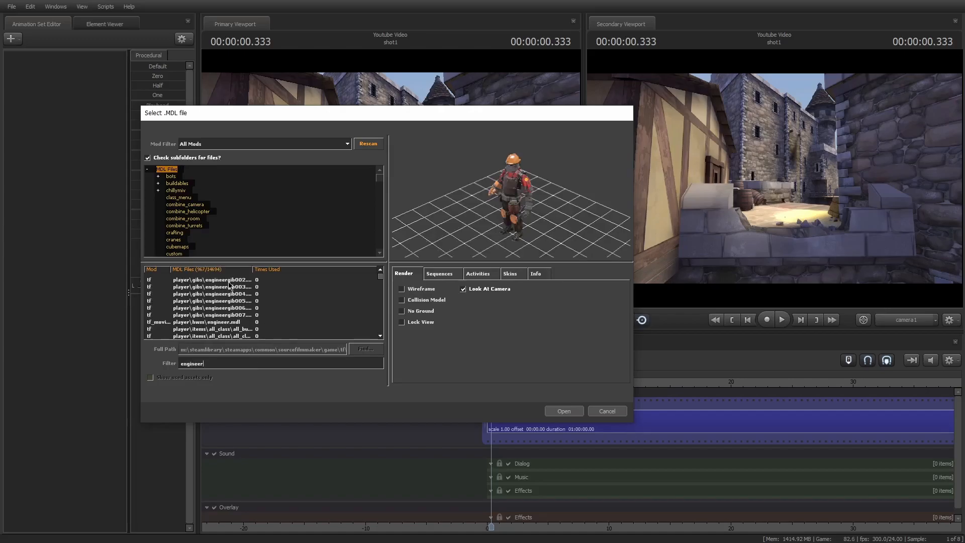
Add the tf_movies model player\hwm\engineer.mdl to the shot.
left_click(246, 330)
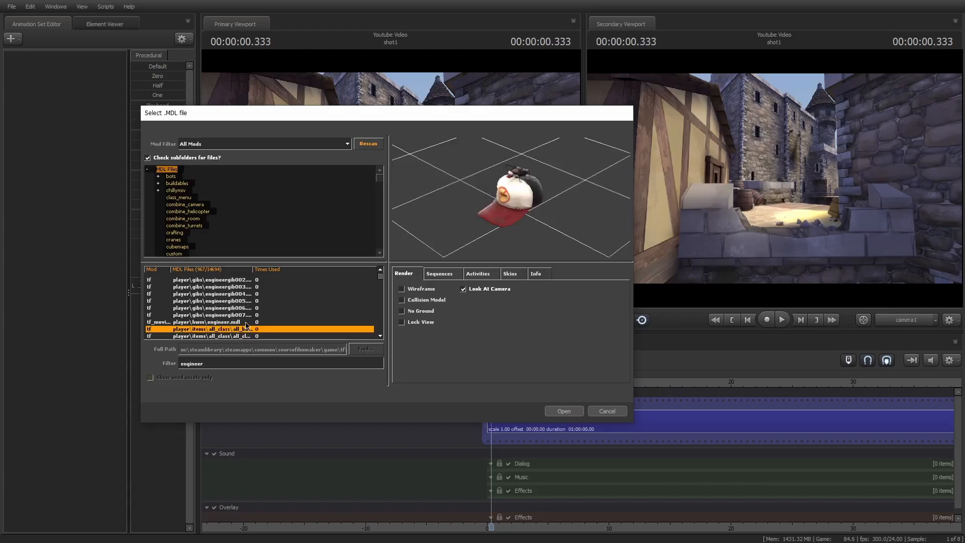
left_click(246, 322)
left_click(563, 411)
Switch the timeline to the Motion Editor for positioning the engineer.
left_click_drag(479, 226, 523, 227)
key("s")
key("a")
left_click_drag(317, 249, 330, 250)
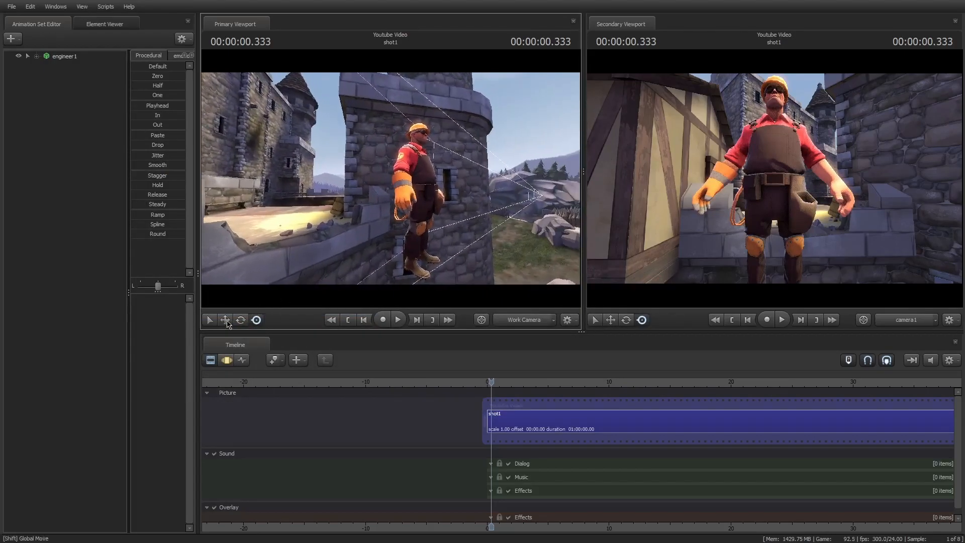
left_click(227, 360)
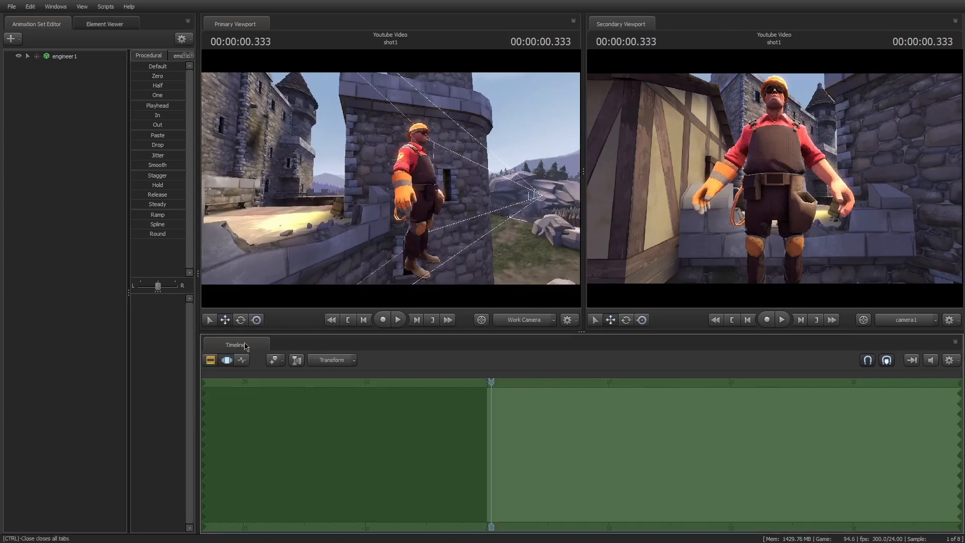
left_click_drag(471, 255, 483, 255)
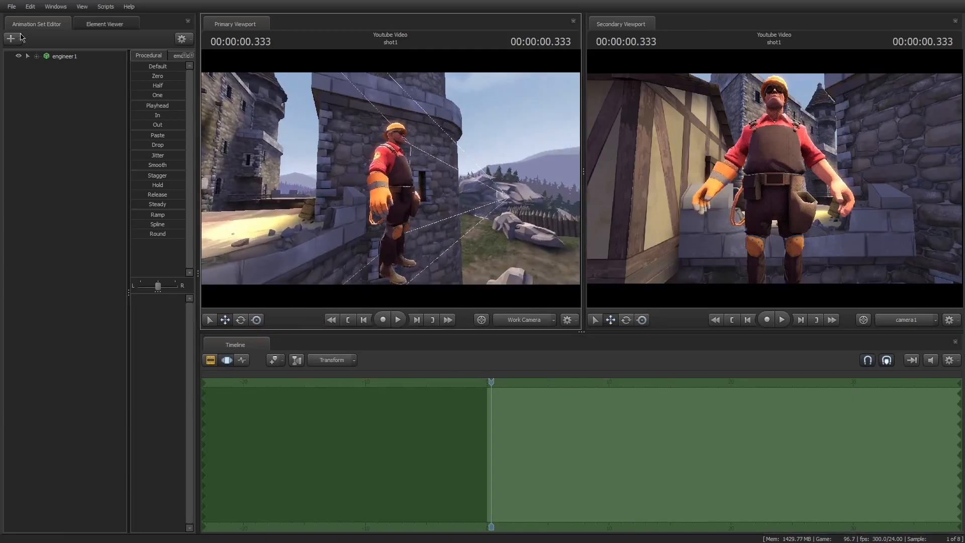
Try moving the engineer1 model to a different spot near the castle wall.
left_click(65, 57)
left_click_drag(393, 273, 217, 246)
left_click_drag(391, 173, 387, 160)
Filter the model files by "pug mug" and add the second tf result as a new model animation set.
left_click(10, 39)
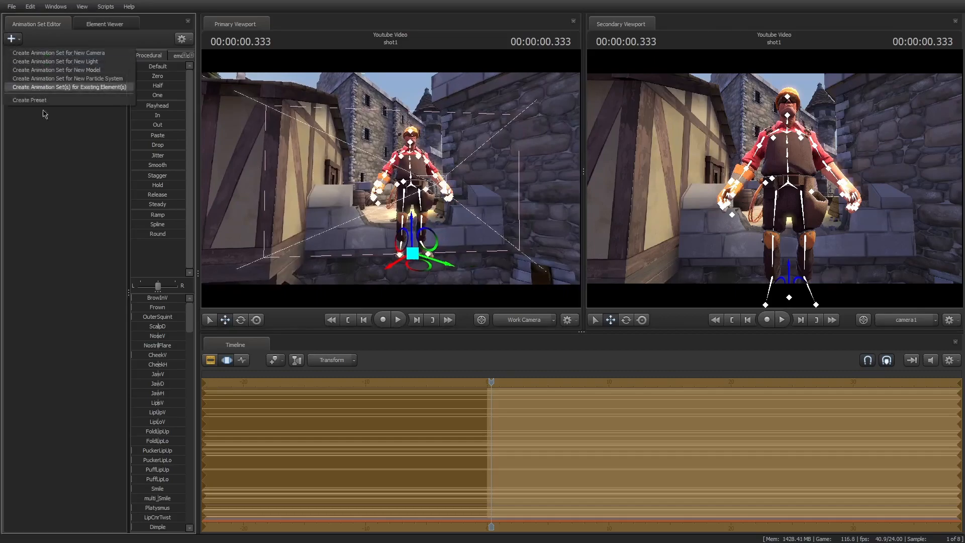
left_click(78, 69)
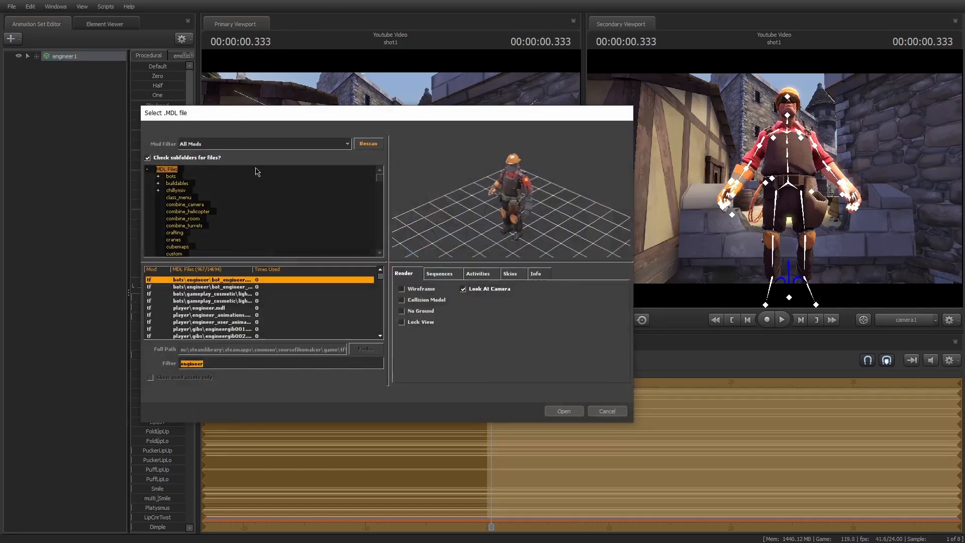
key("BackSpace")
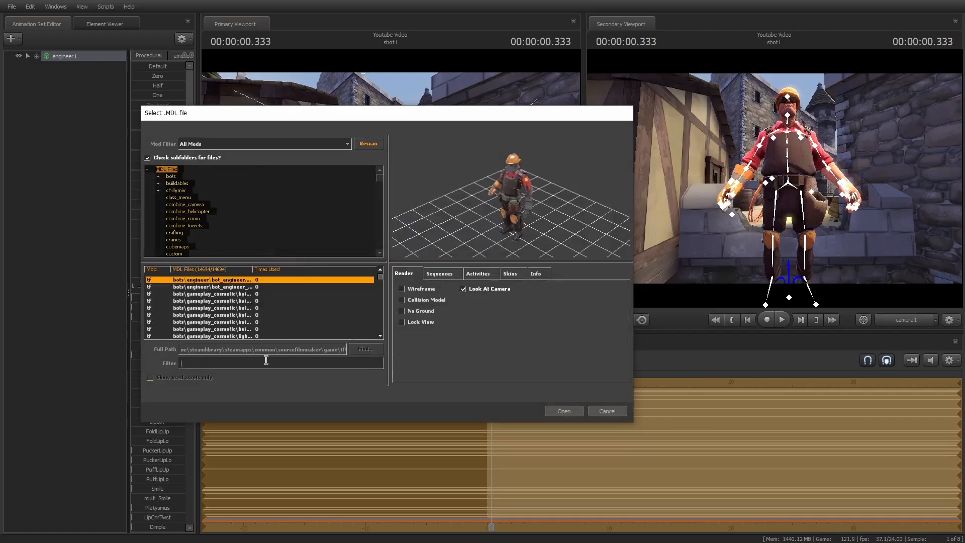
type("pug")
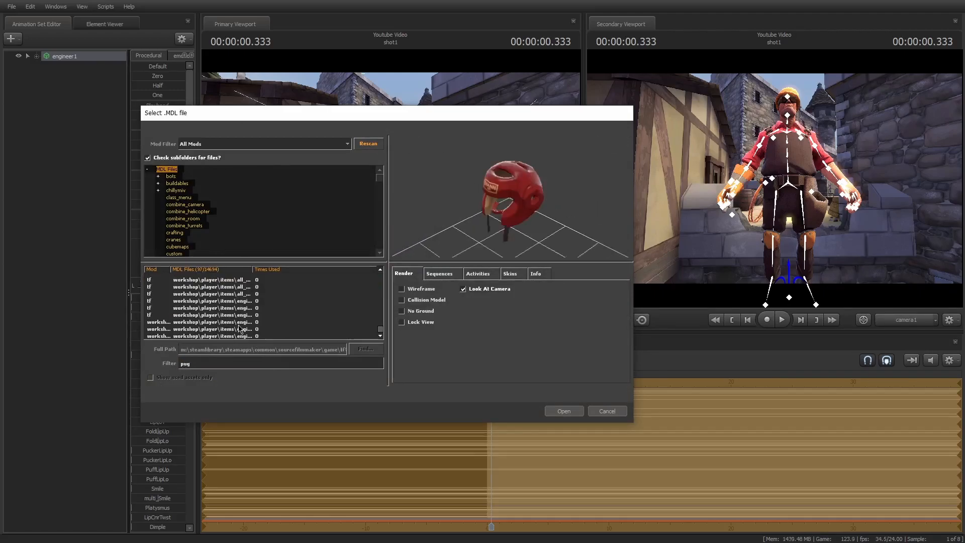
type(" mug")
left_click(279, 287)
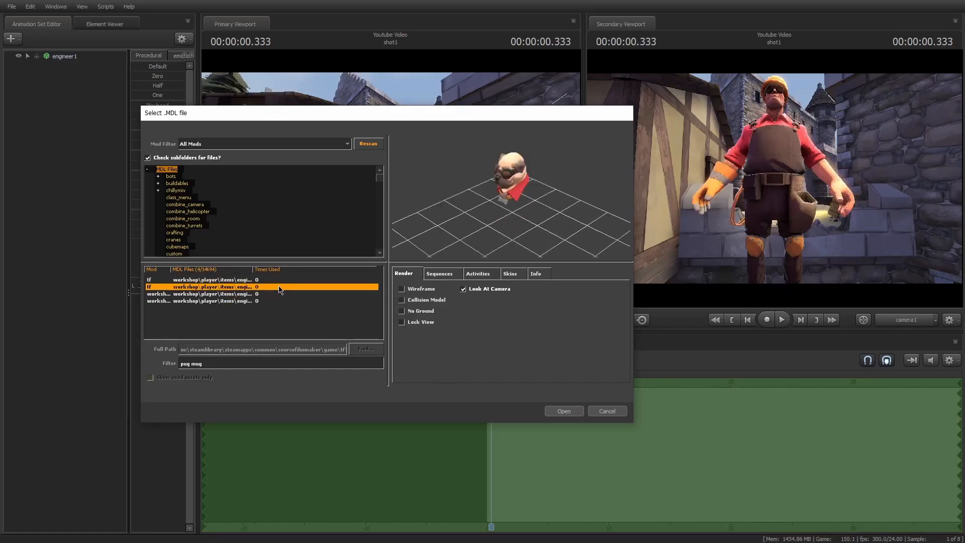
left_click(564, 411)
Move the pug mug model up and back until it fits over the engineer's face.
mouse_move(390, 179)
right_mouse_down()
mouse_move(342, 179)
mouse_move(392, 183)
right_mouse_up()
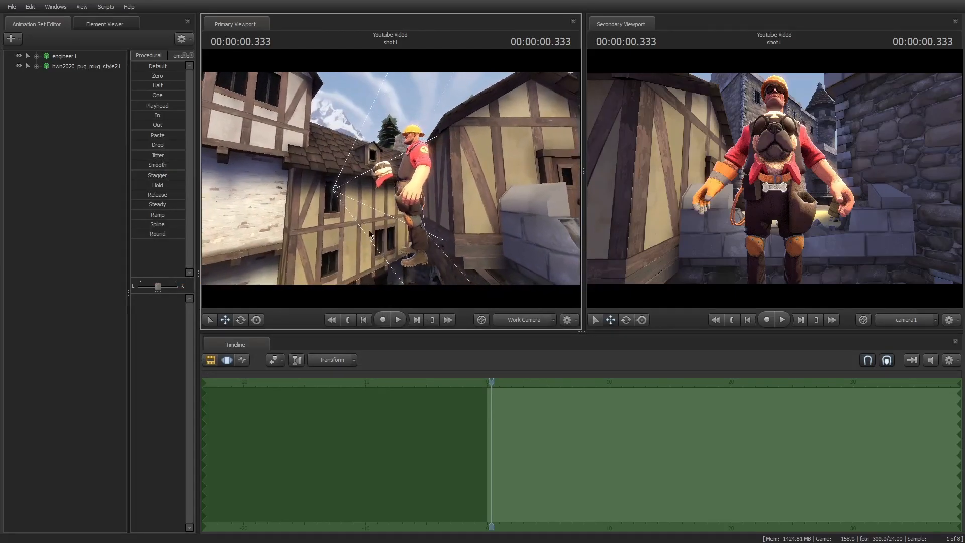
left_click(74, 66)
right_click_drag(394, 261, 376, 263)
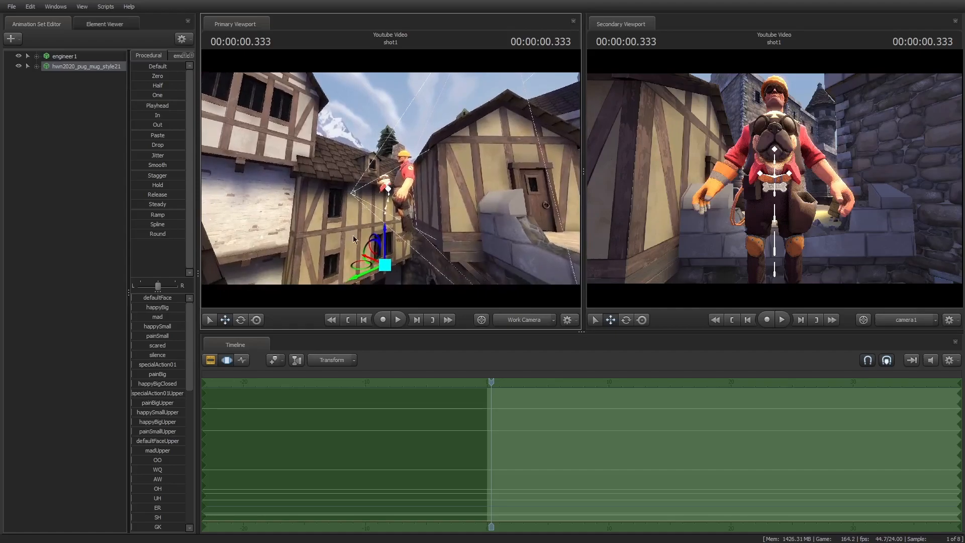
left_click_drag(387, 266, 407, 242)
right_click_drag(407, 243, 395, 225)
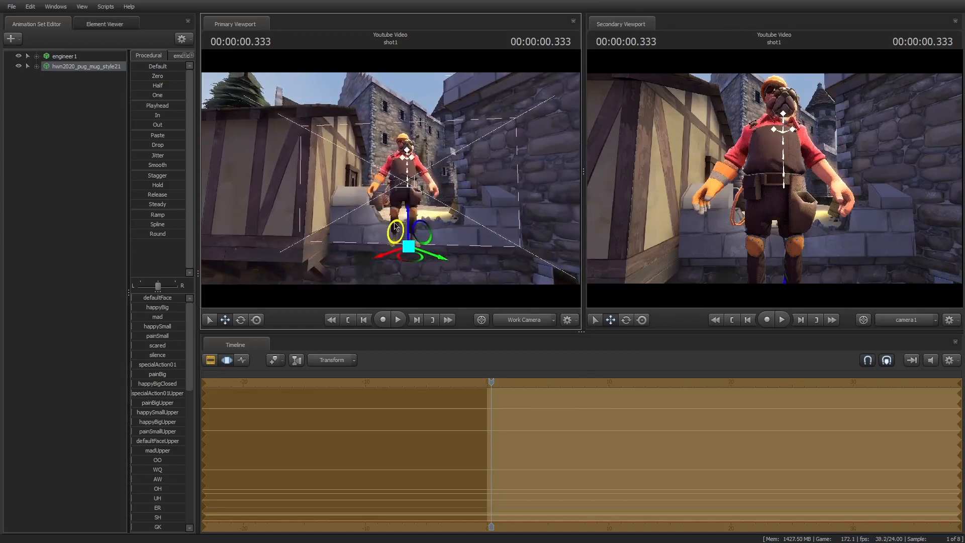
left_click_drag(412, 225, 410, 219)
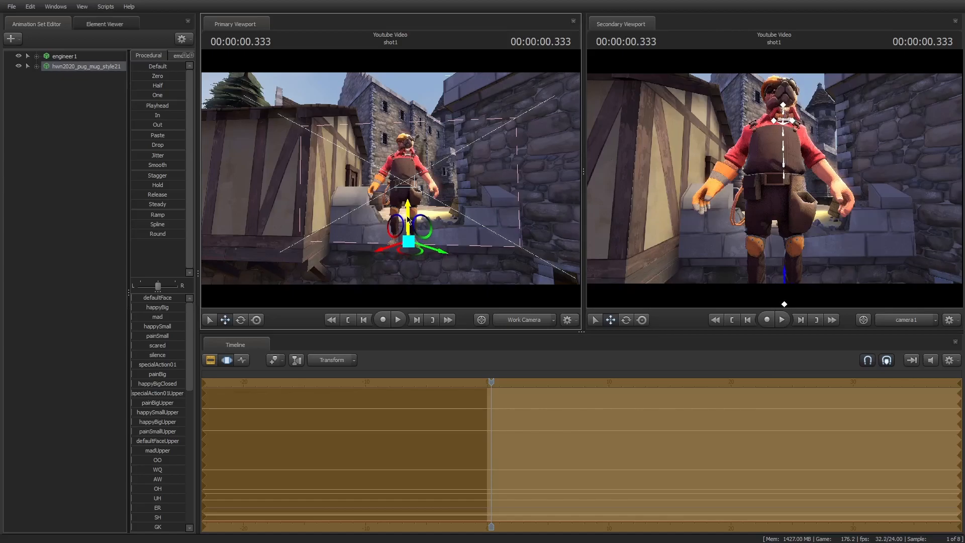
left_click_drag(406, 254, 401, 254)
left_click_drag(469, 251, 392, 179)
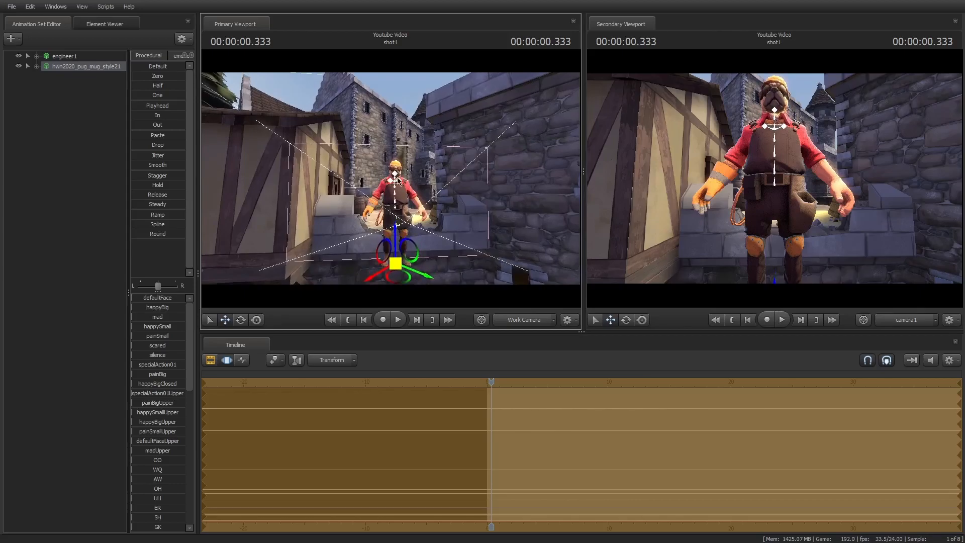
Apply the Motion Editing window layout to the workspace.
left_click(65, 7)
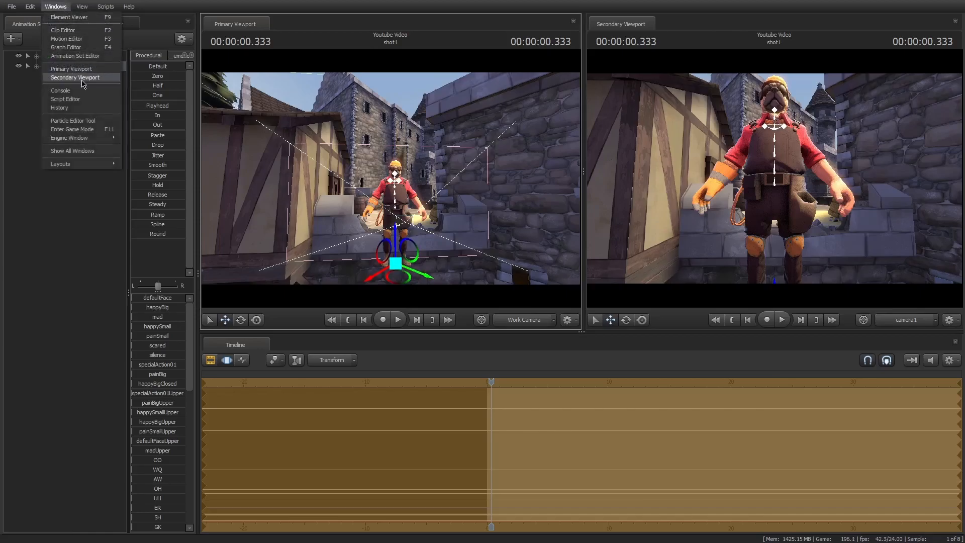
mouse_move(107, 166)
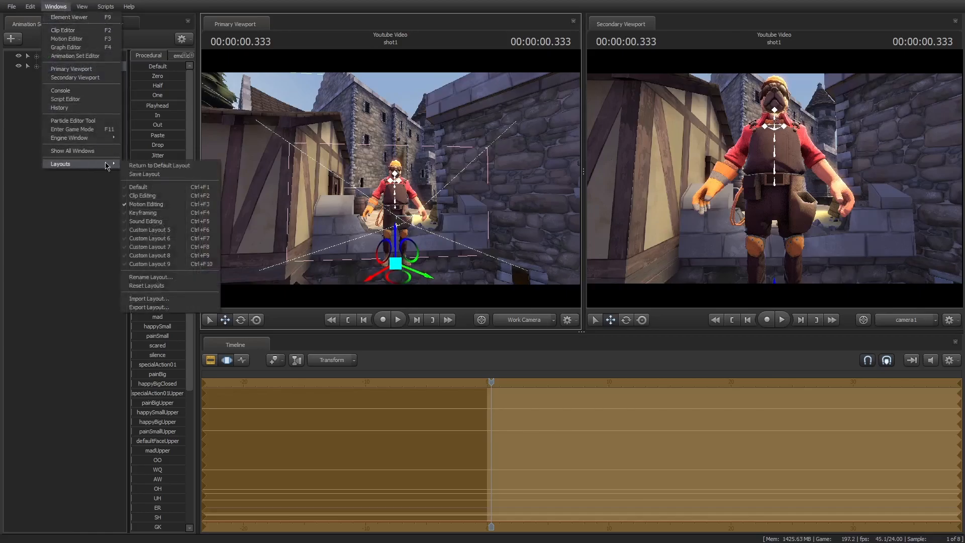
left_click(169, 204)
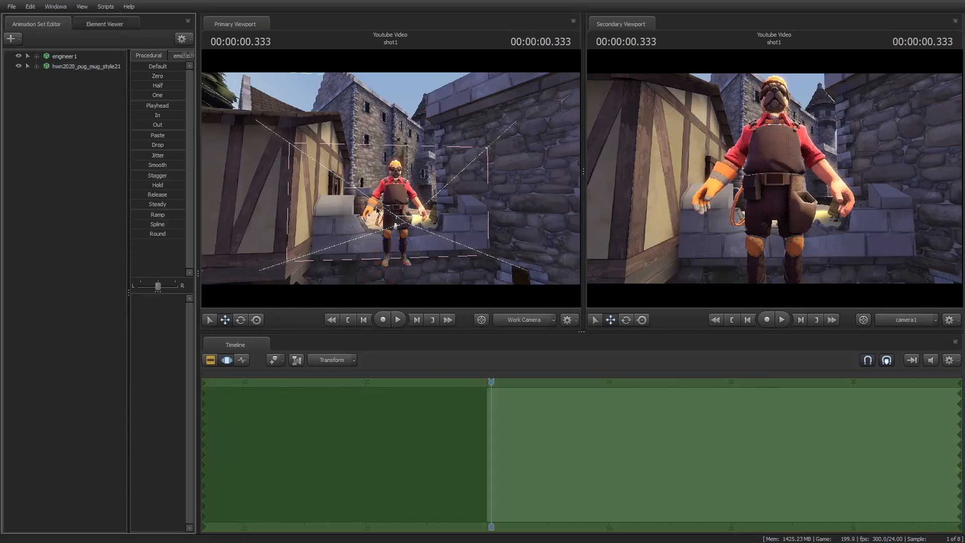
Nudge the pug mug model from a side view so it fits more closely over the engineer's head.
mouse_move(390, 178)
left_mouse_down()
mouse_move(490, 176)
mouse_move(391, 179)
mouse_move(375, 169)
mouse_move(391, 179)
left_mouse_up()
left_click(73, 67)
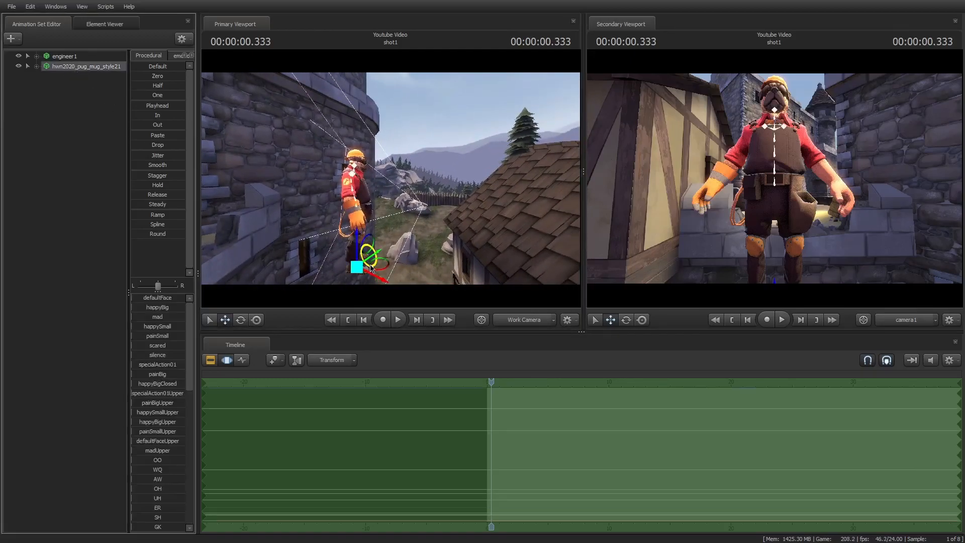
left_click(356, 267)
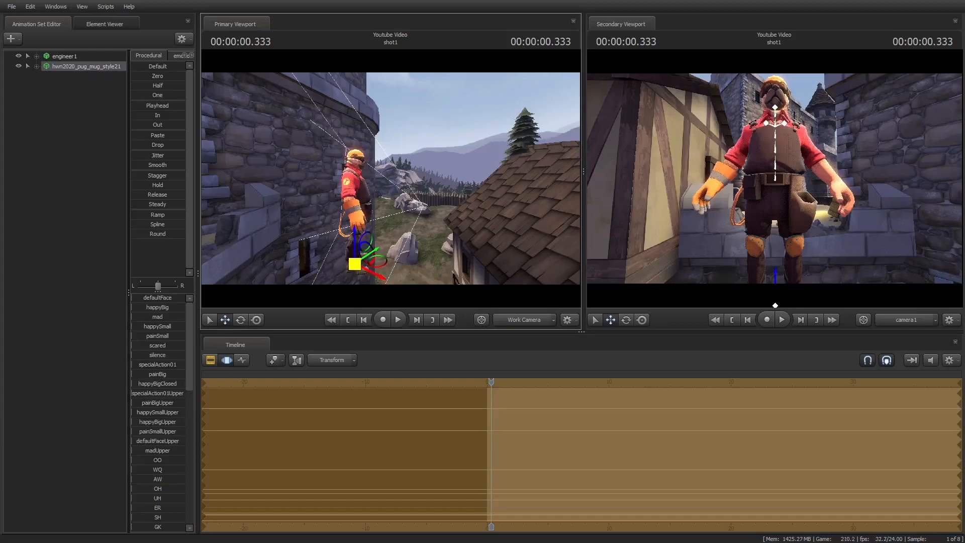
left_click_drag(382, 186, 569, 190)
Remove the engineer1 model's hard hat by setting its hat body group to none.
left_click(80, 58)
right_click(79, 59)
mouse_move(119, 192)
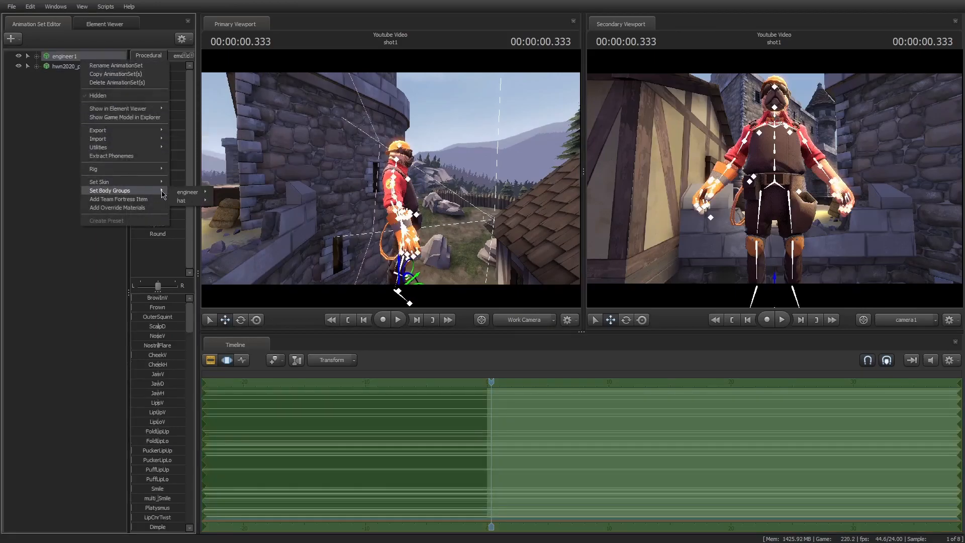
mouse_move(185, 201)
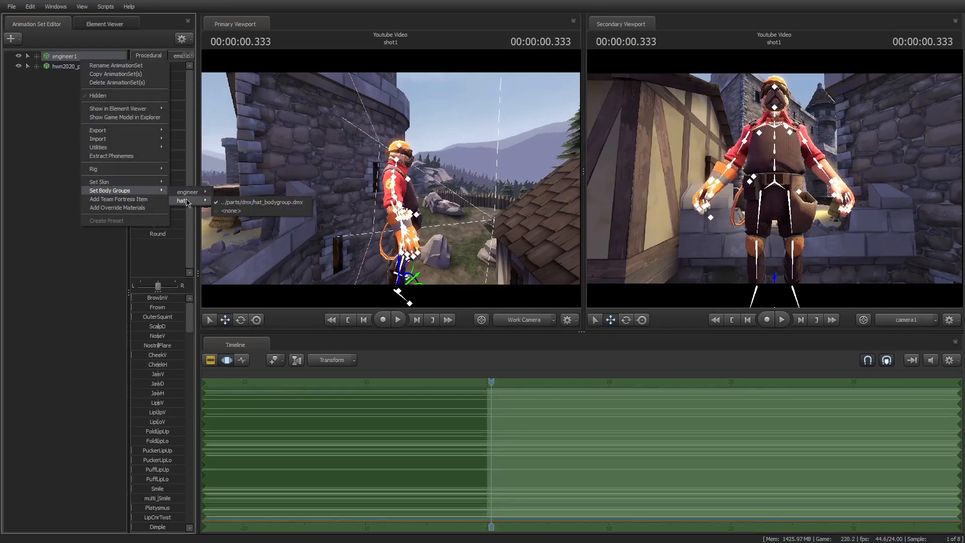
left_click(232, 211)
Try moving engineer1 sideways without the pug mug, and undo that move.
left_click_drag(390, 178, 203, 97)
key("s")
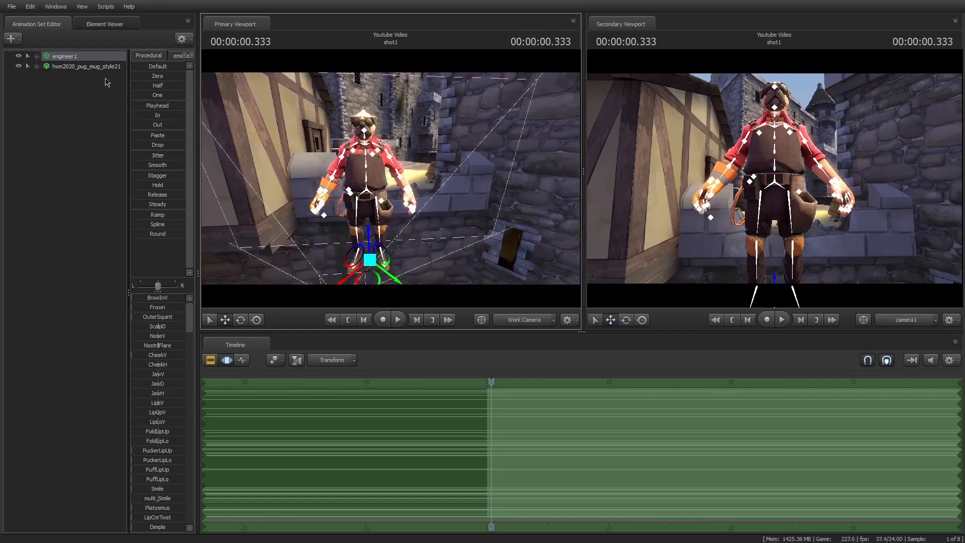
left_click_drag(370, 260, 396, 256)
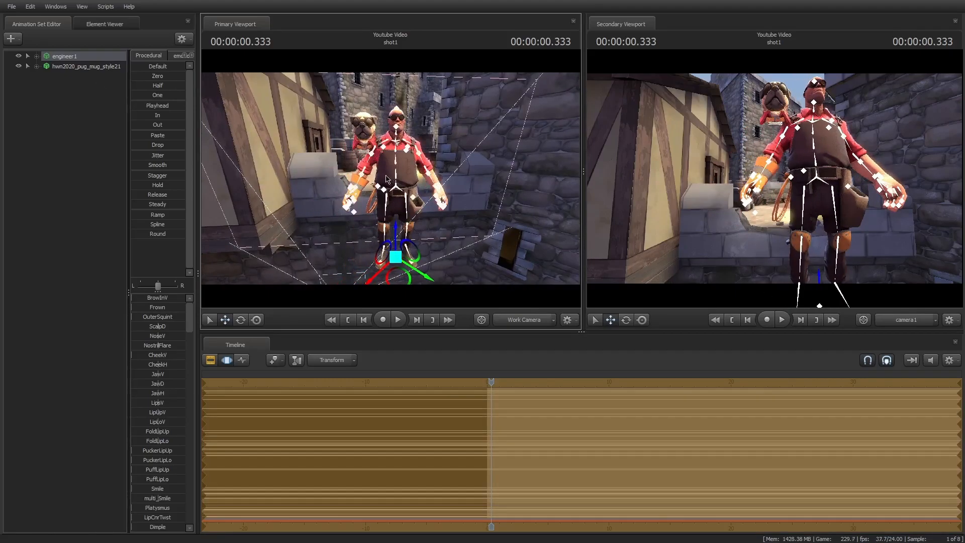
key("ctrl+z")
Lock the pug mug model to engineer1 and shift the engineer slightly to test the attachment.
left_click(79, 157)
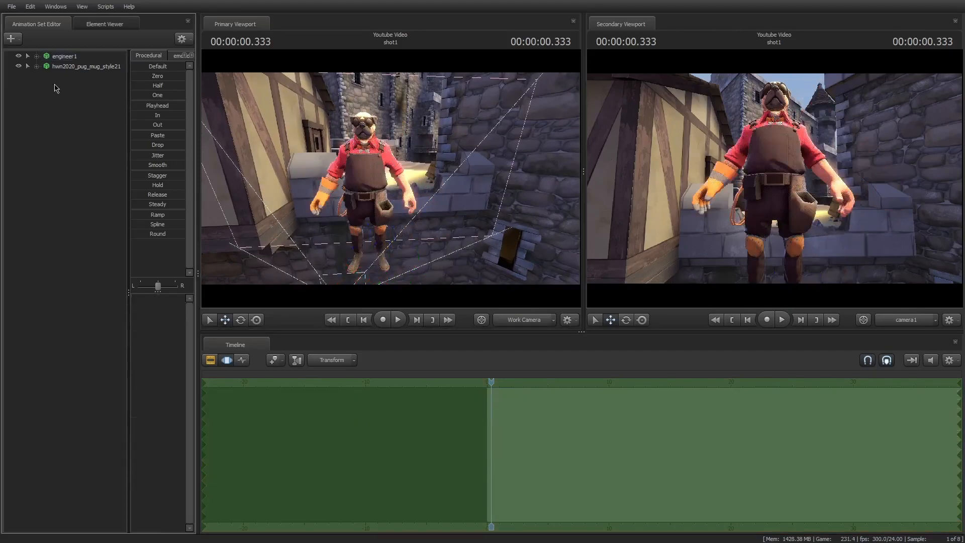
left_click(74, 56)
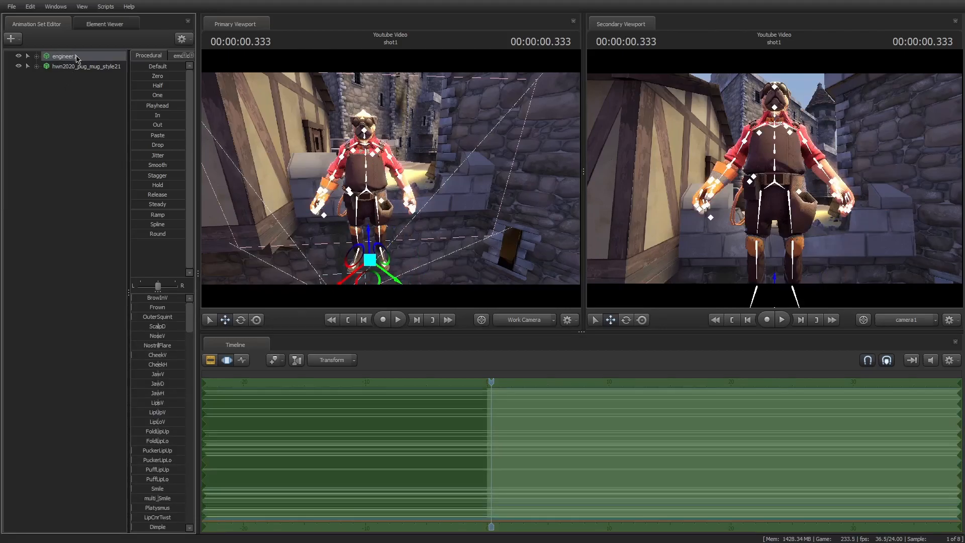
left_click_drag(77, 59, 80, 65)
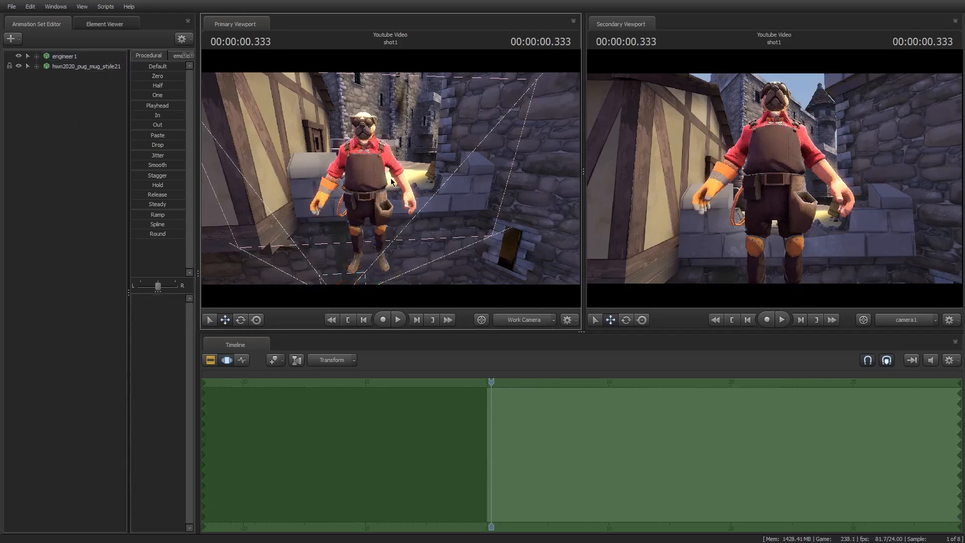
mouse_move(370, 263)
left_mouse_down()
mouse_move(403, 259)
mouse_move(357, 247)
mouse_move(355, 263)
mouse_move(374, 257)
left_mouse_up()
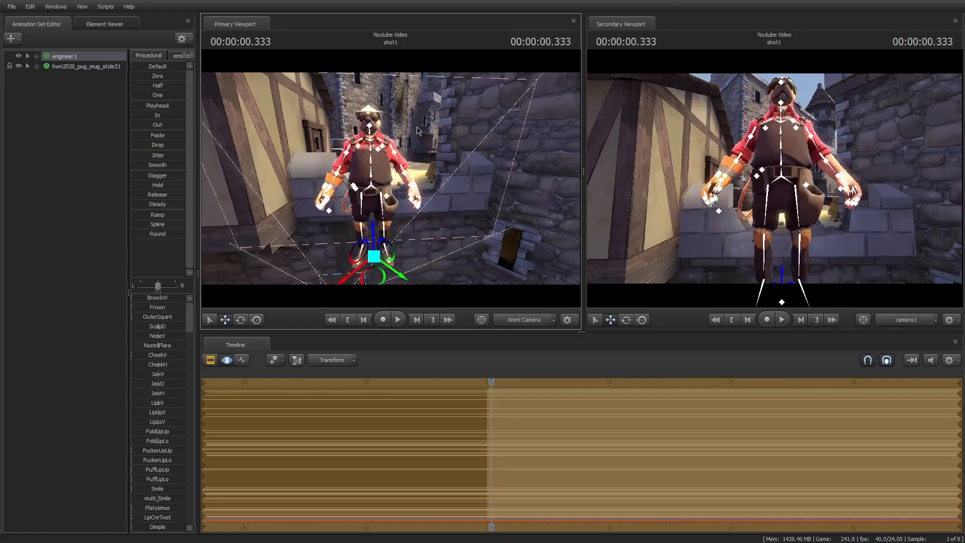
right_click(101, 59)
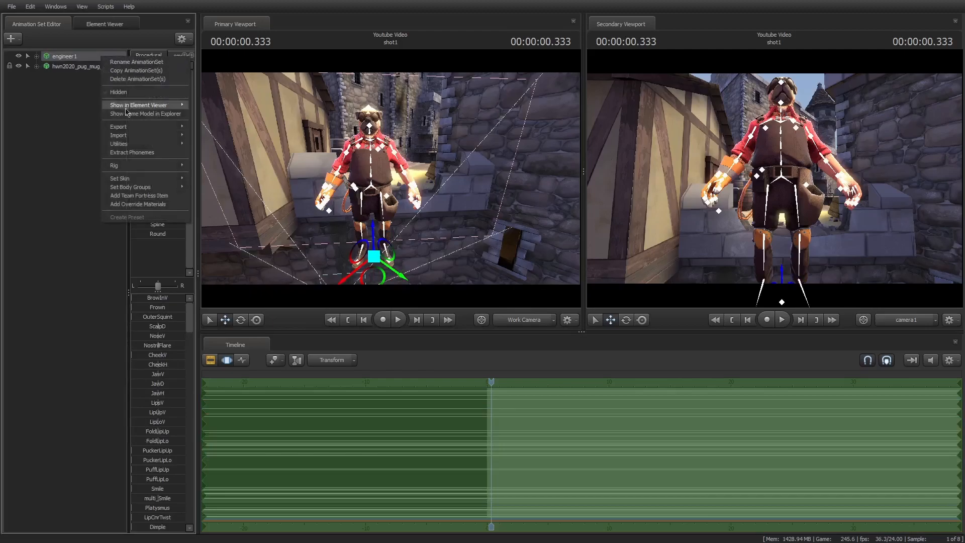
mouse_move(133, 140)
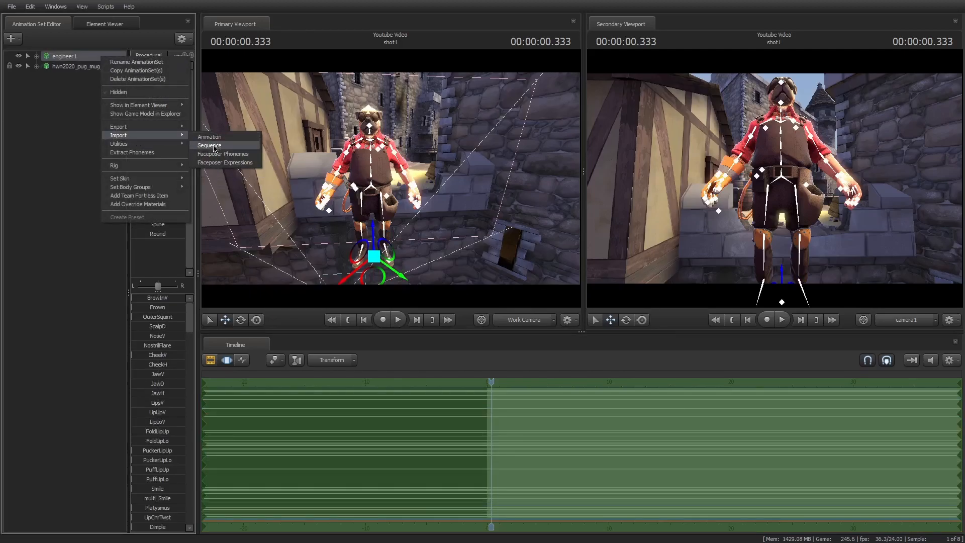
left_click(40, 143)
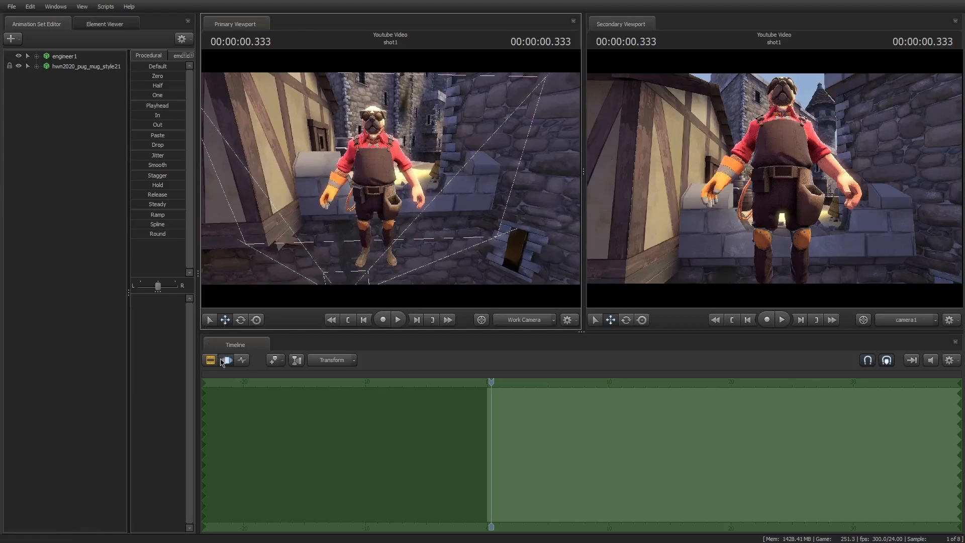
Move engineer1 back past the broken stone wall and set it down on the courtyard ground.
left_click(70, 58)
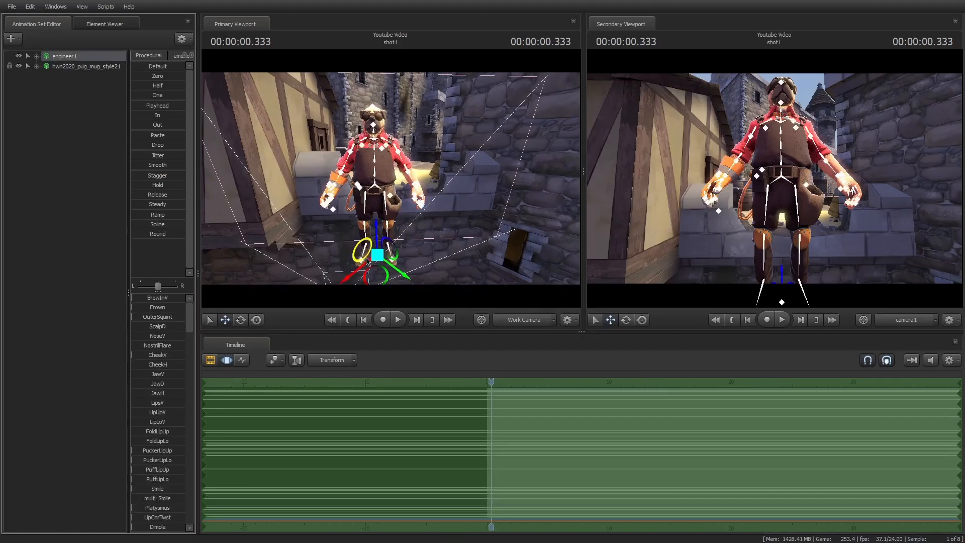
left_click_drag(377, 257, 391, 181)
key("w")
left_click_drag(367, 234, 460, 209)
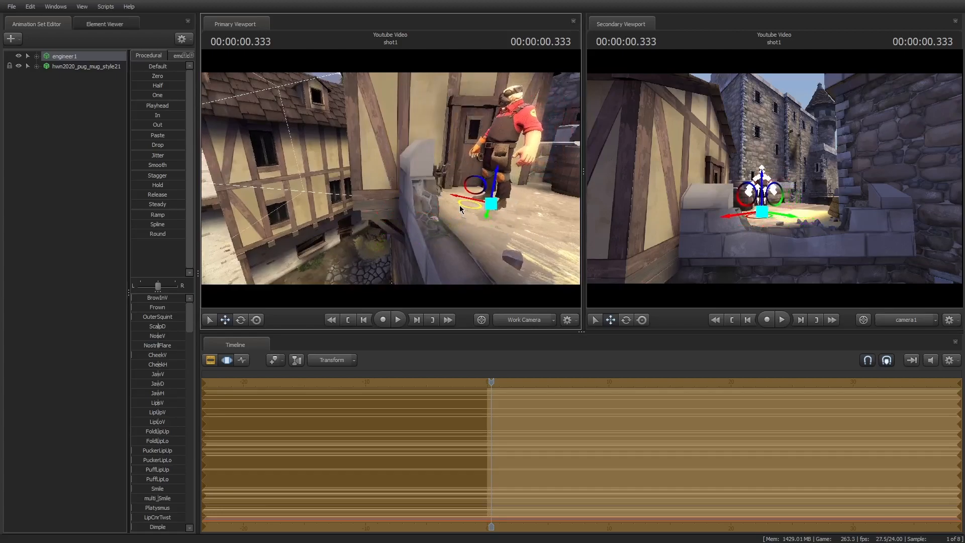
key("w")
left_click_drag(549, 240, 382, 253)
key("d")
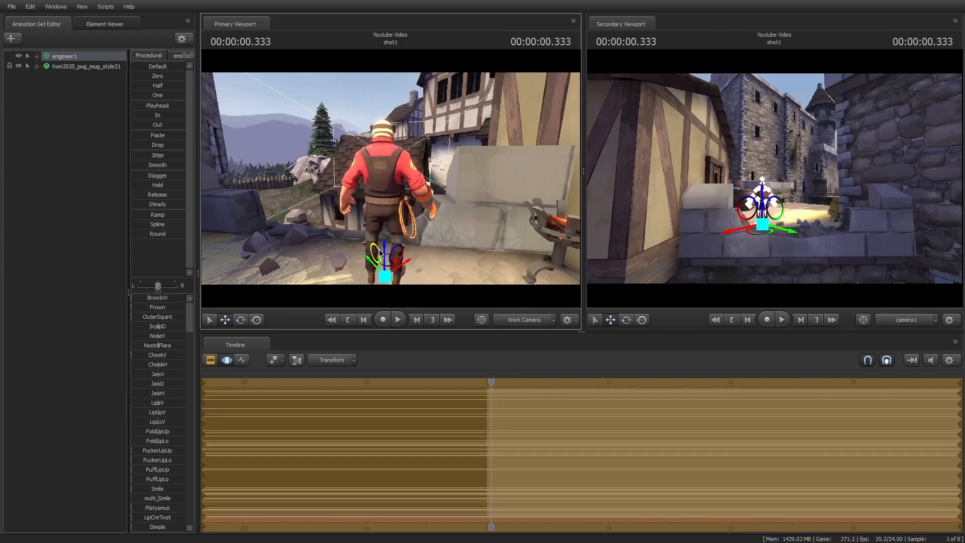
Filter the model files by "sentry" and add buildables\sentry2.mdl as a new model animation set.
left_click_drag(456, 266, 201, 254)
left_click(15, 40)
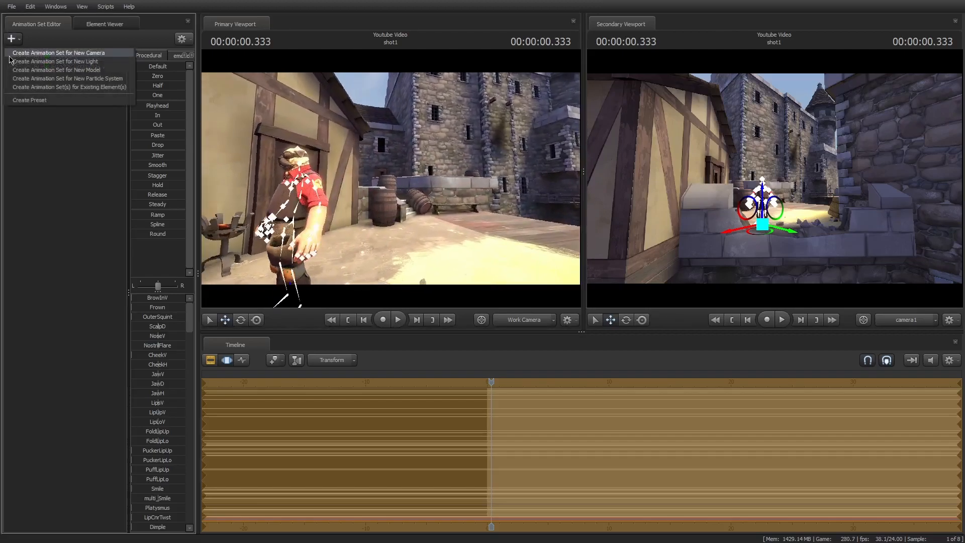
left_click(38, 70)
type("sentry")
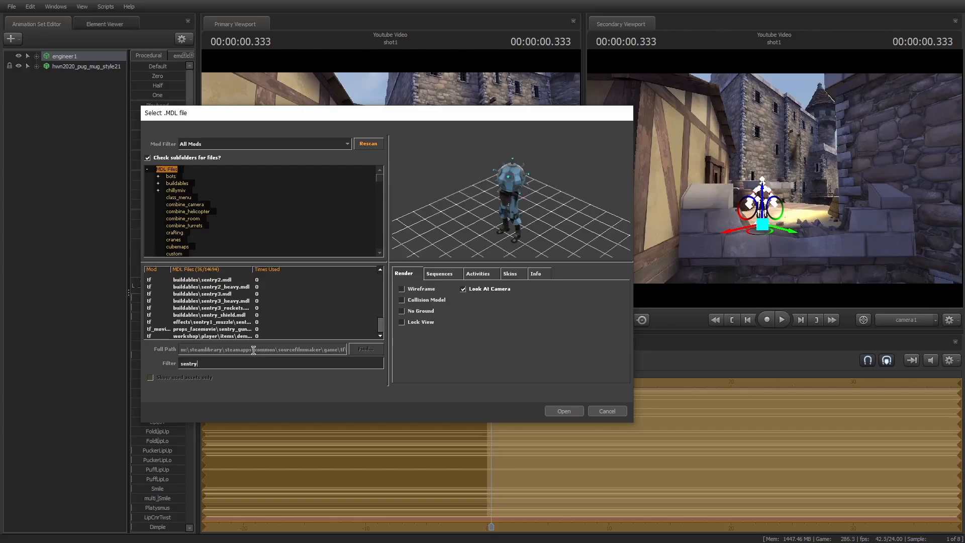
left_click(230, 281)
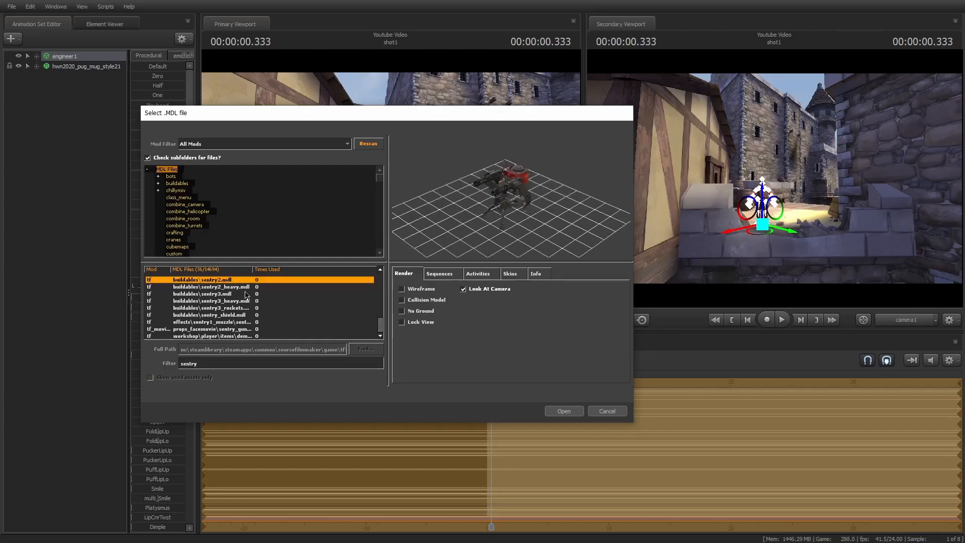
scroll(280, 332, "up", 1)
left_click(563, 411)
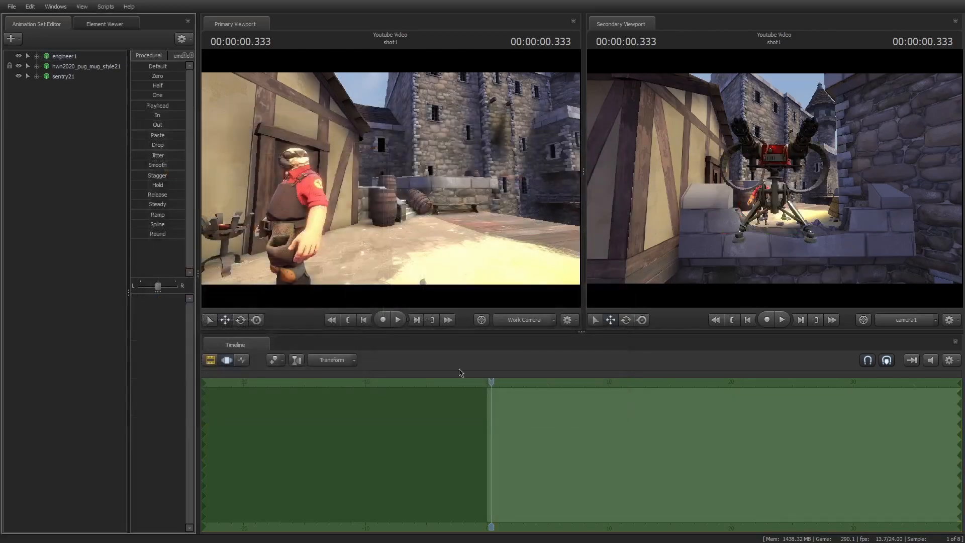
Move the sentry model past the stone wall and down onto the ground beside the engineer.
left_click_drag(418, 238, 391, 179)
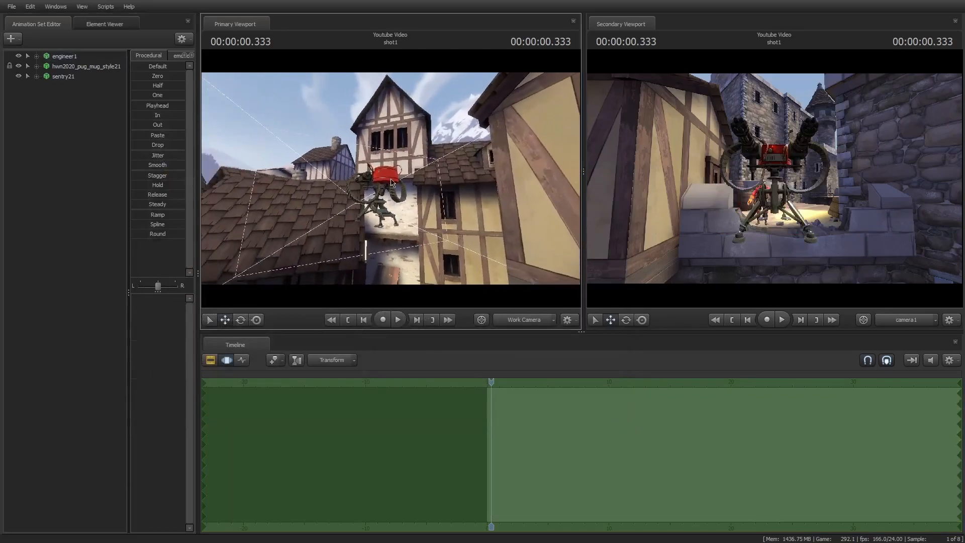
left_click(74, 78)
mouse_move(379, 223)
left_mouse_down()
mouse_move(542, 281)
mouse_move(366, 229)
left_mouse_up()
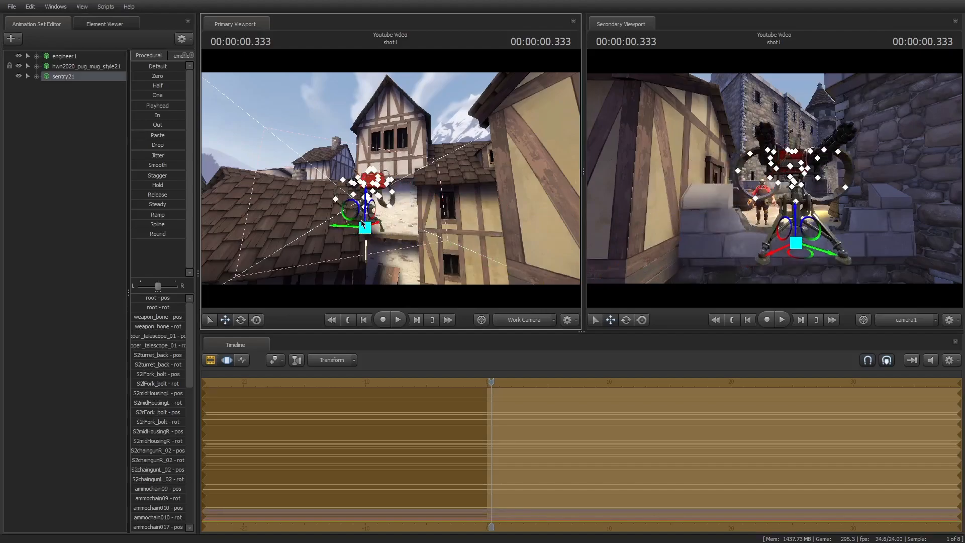
left_click_drag(350, 227, 367, 211)
left_click_drag(340, 245, 478, 241)
left_click_drag(382, 201, 467, 280)
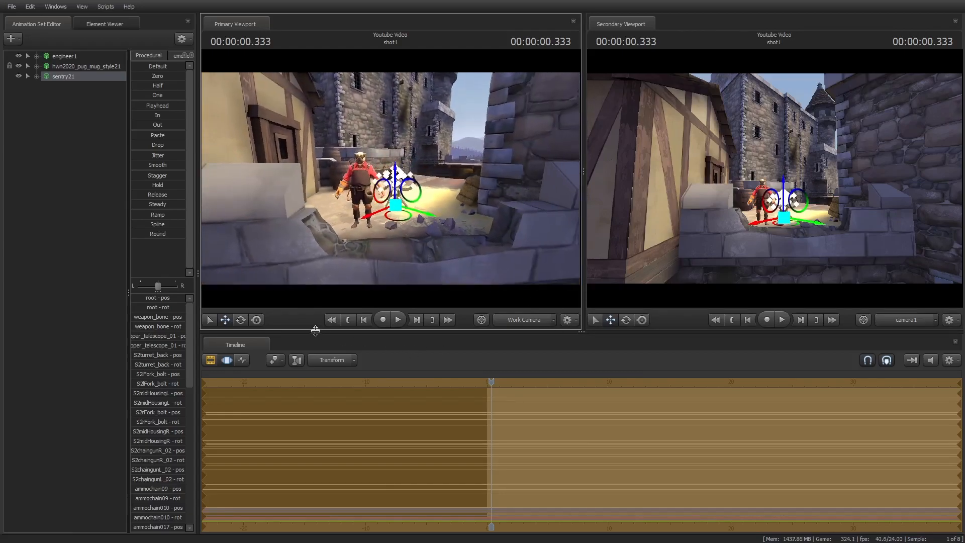
Switch the timeline between the Clip Editor and the Motion Editor, ending in the Motion Editor.
left_click(210, 361)
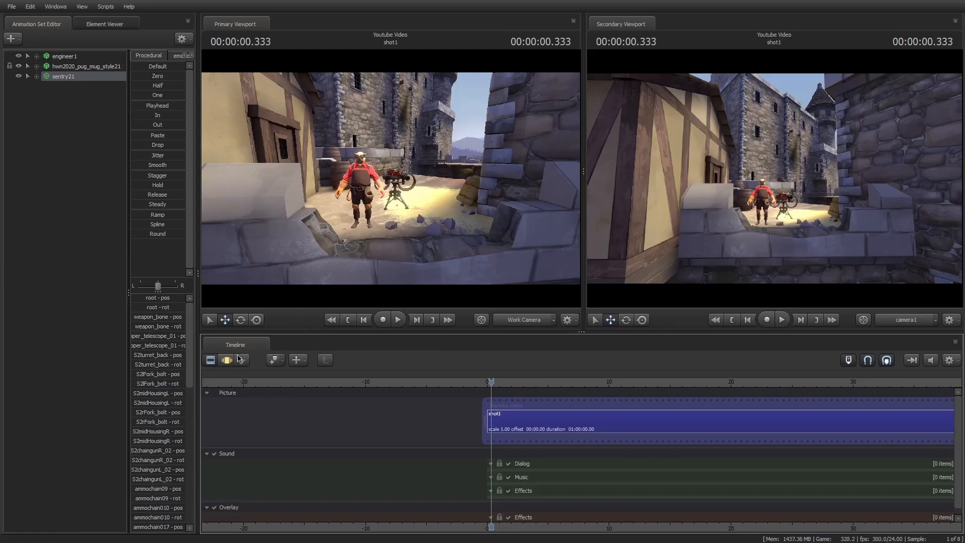
left_click(227, 360)
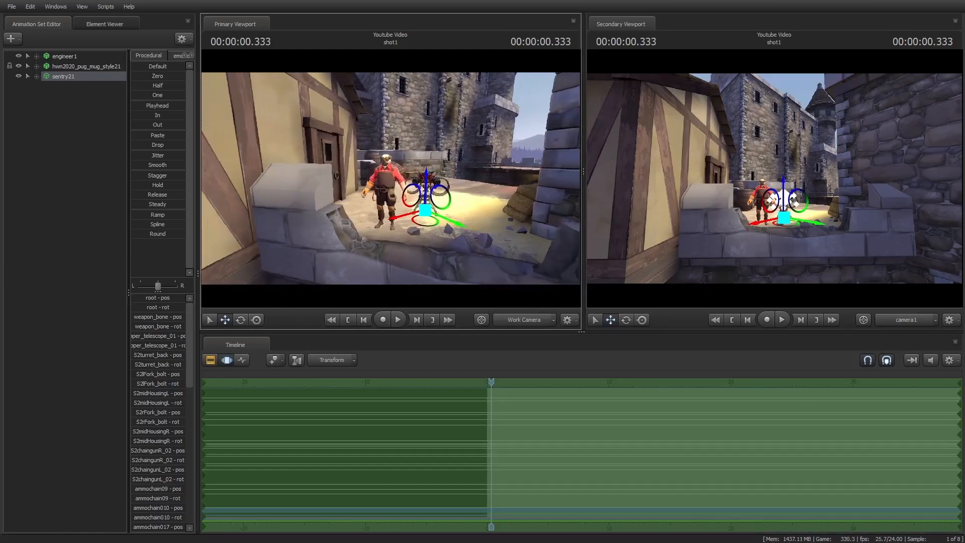
left_click_drag(260, 133, 260, 134)
left_click(13, 39)
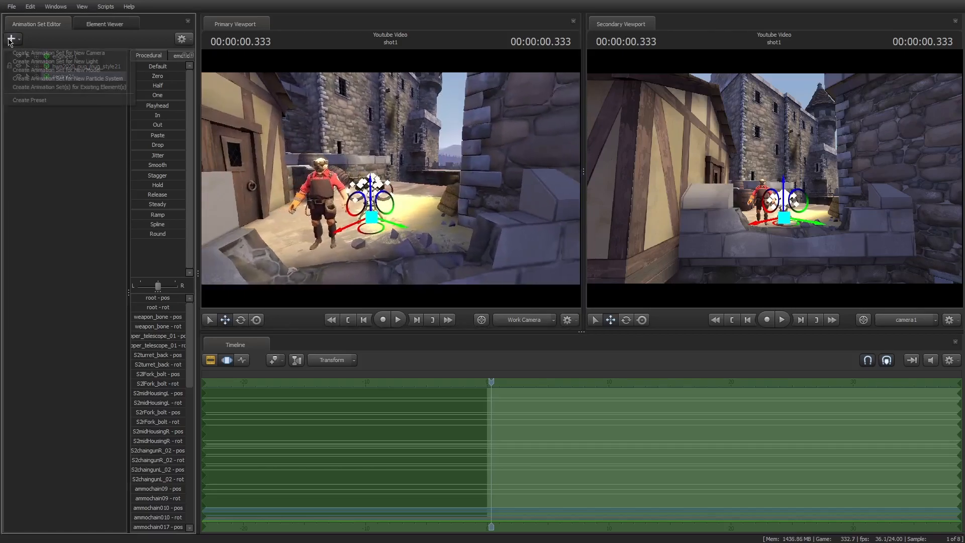
left_click(108, 172)
left_click(227, 361)
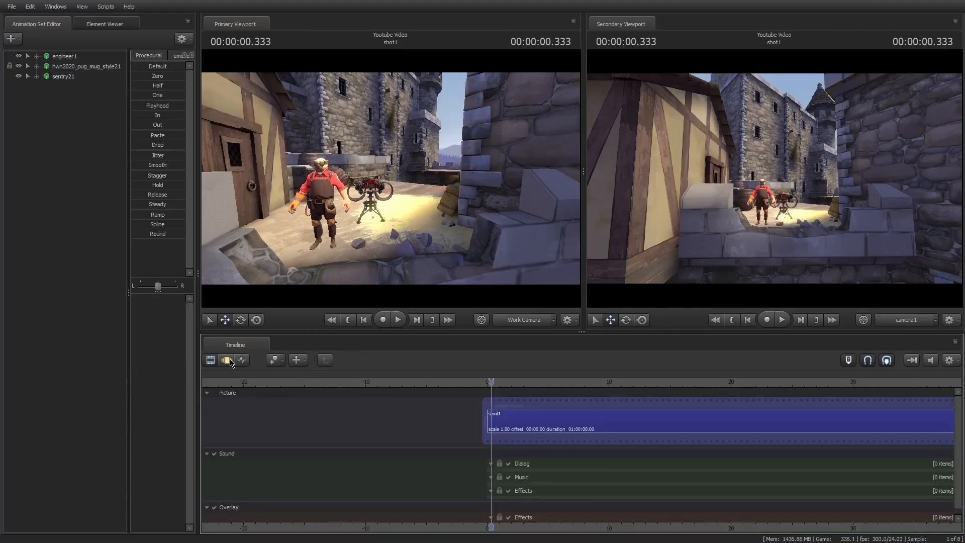
left_click(227, 360)
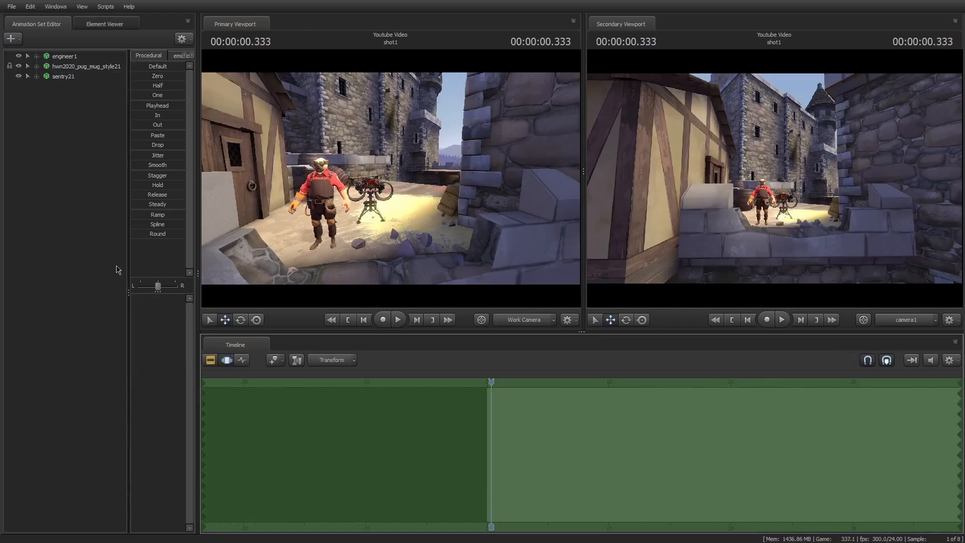
Open the sequence import for the engineer1 animation set.
left_click(64, 56)
right_click(71, 59)
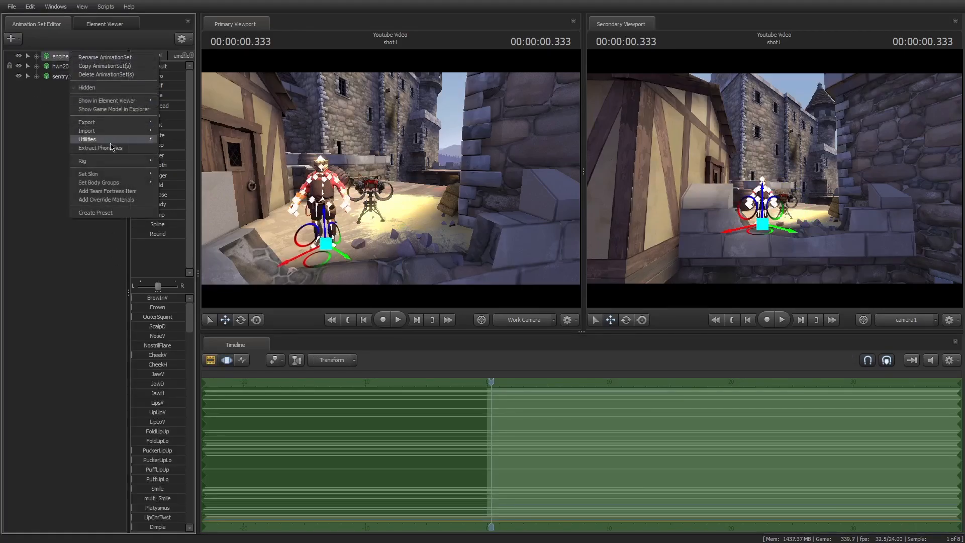
mouse_move(130, 184)
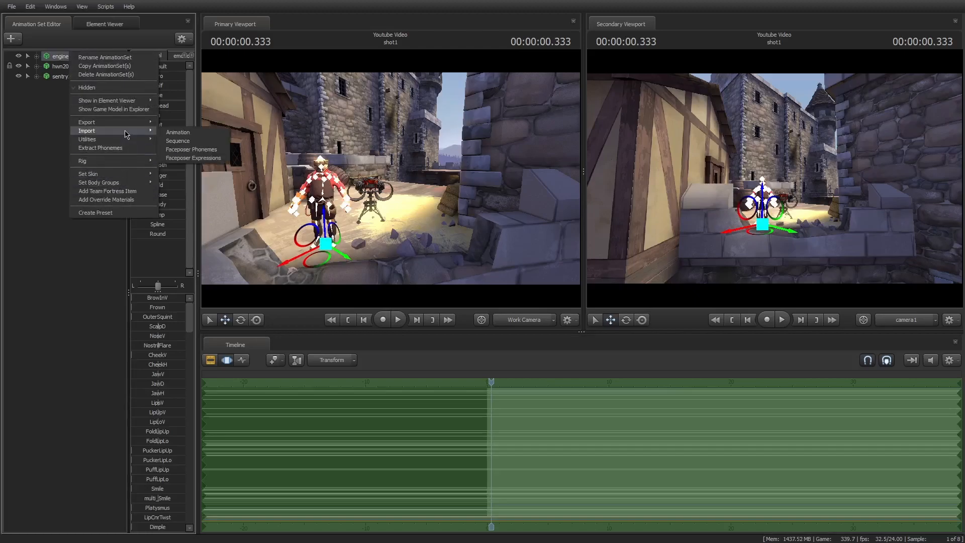
mouse_move(129, 132)
left_click(186, 142)
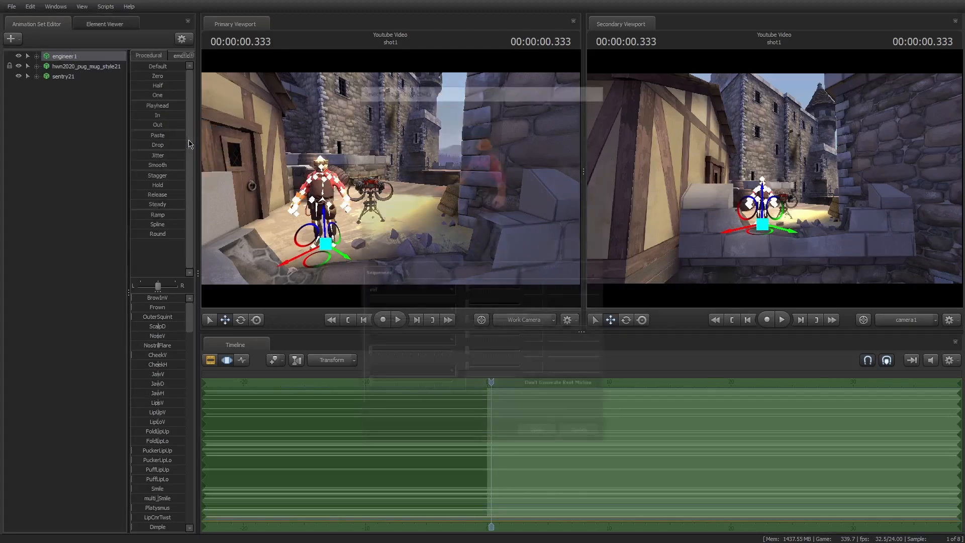
Preview the ReloadCrouch_PRIMARY, run_BUILDING and run_MELEE sequences on the engineer.
left_click(446, 292)
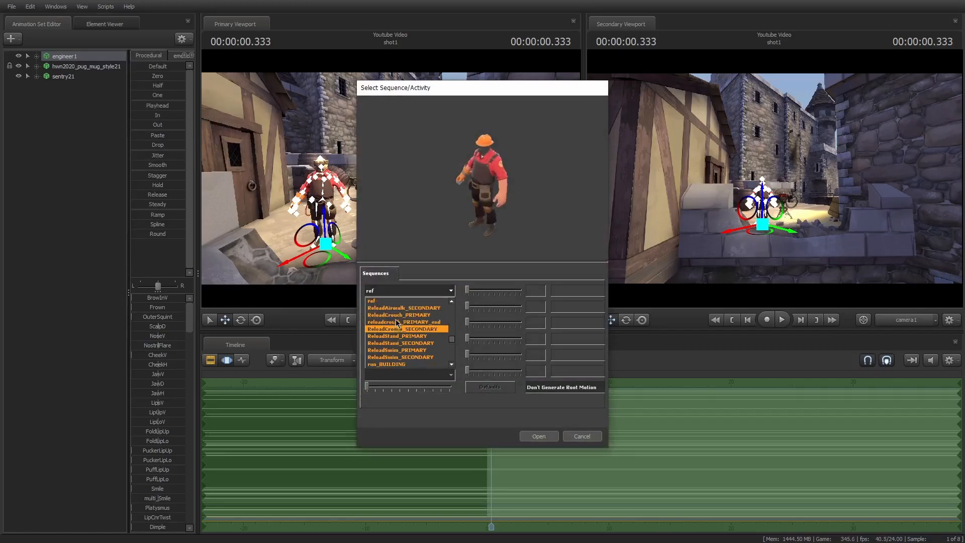
left_click(413, 316)
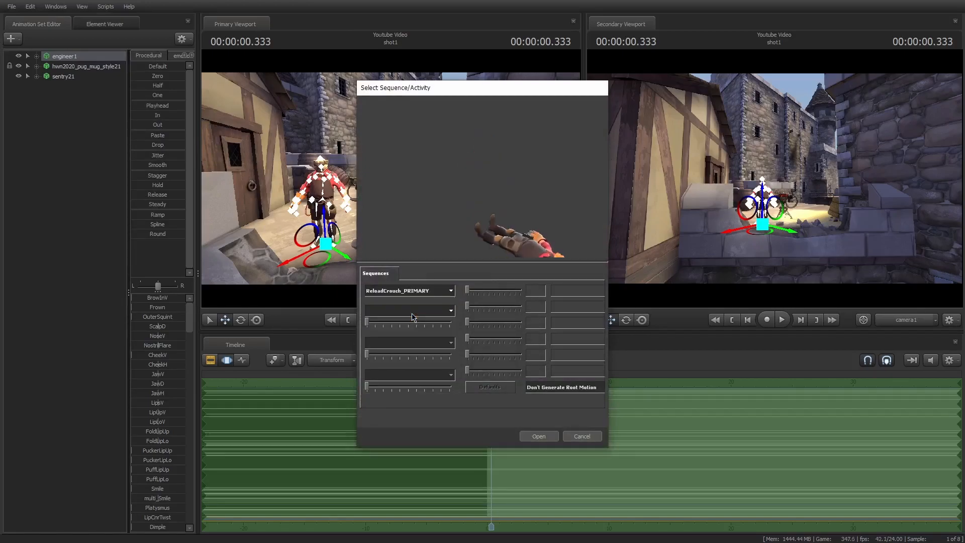
left_click(420, 291)
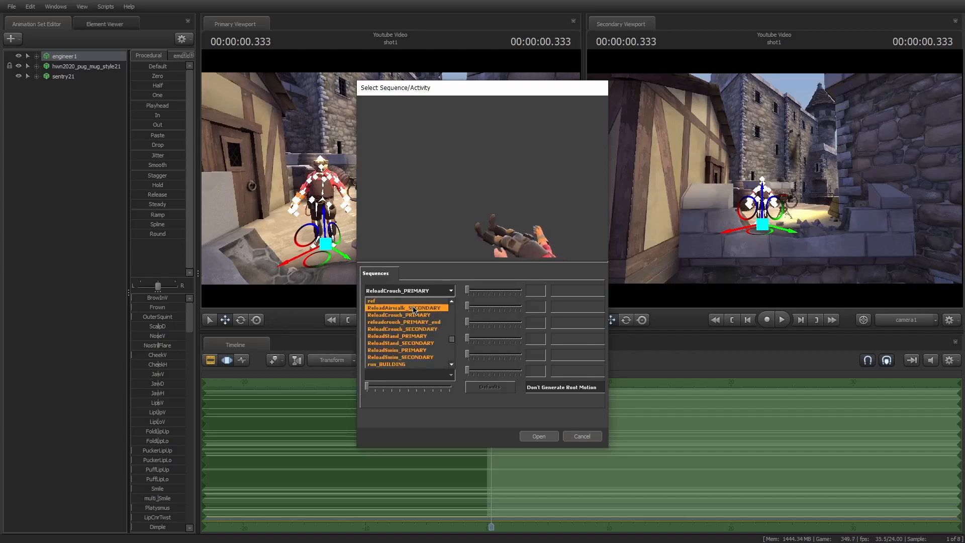
left_click(414, 344)
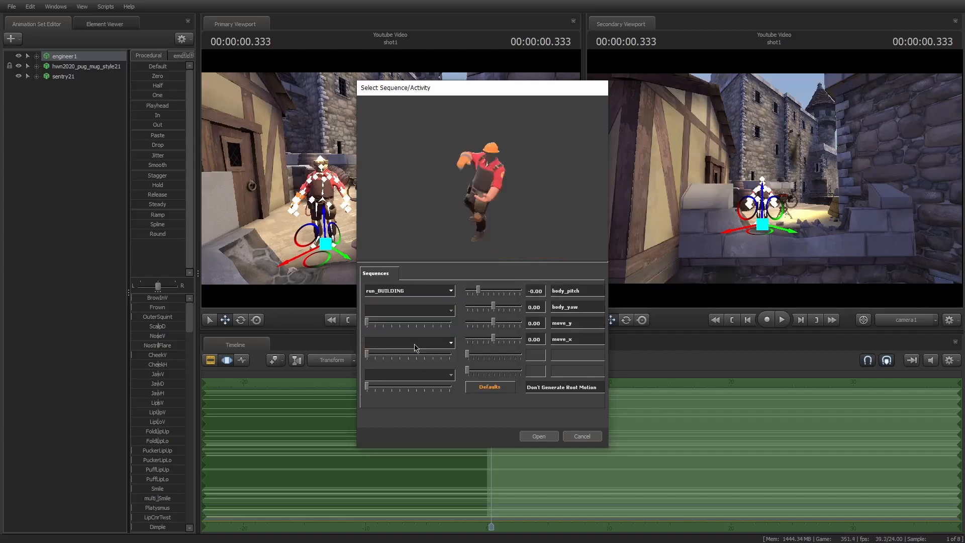
left_click(419, 292)
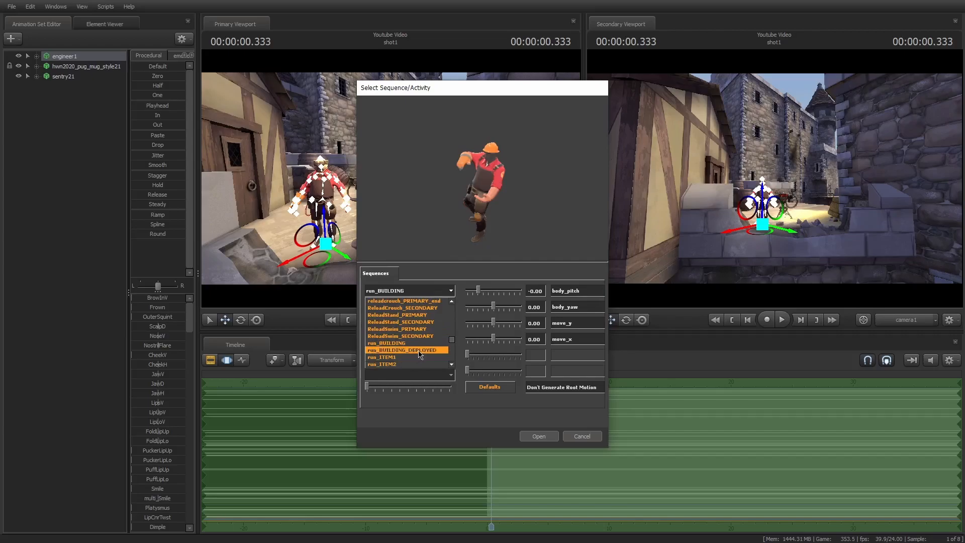
scroll(419, 360, "down", 3)
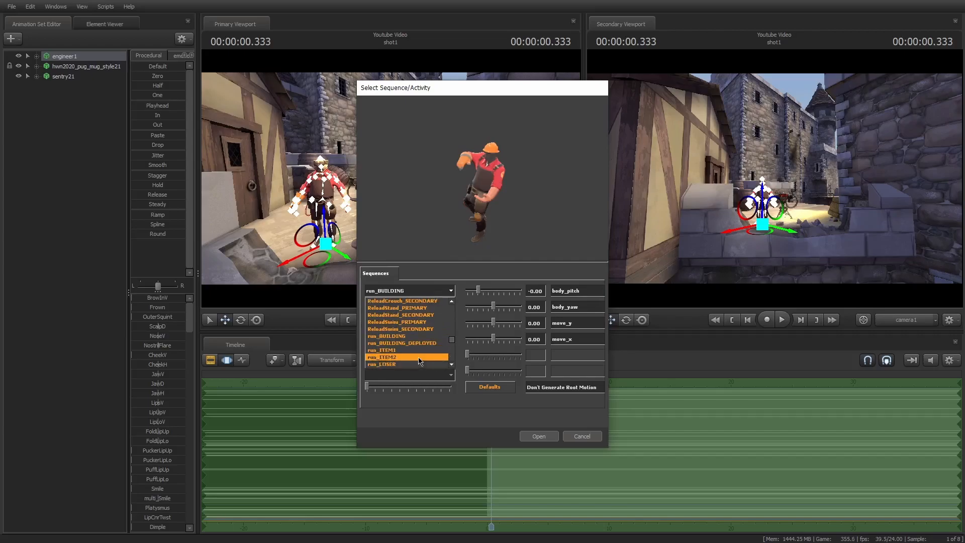
left_click(418, 358)
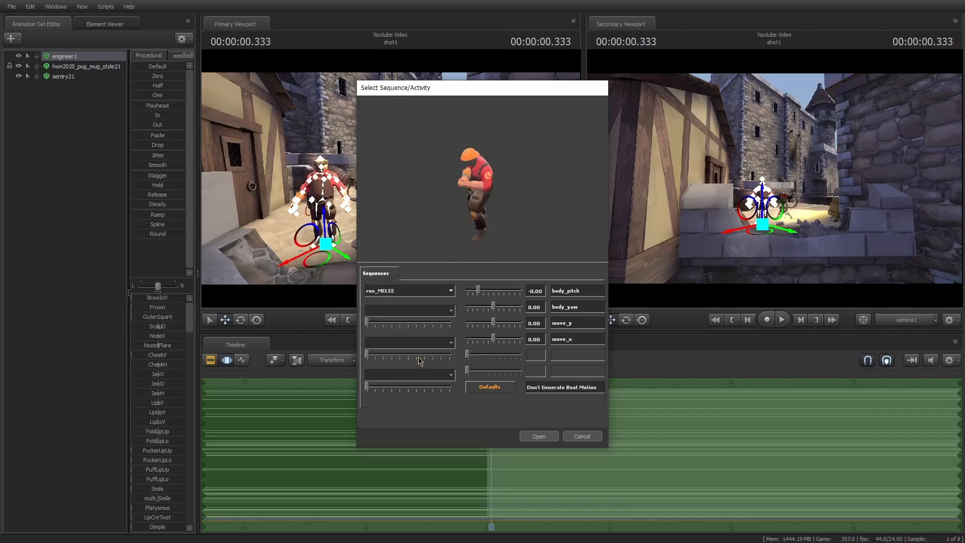
Preview the engineer's standing sequences, comparing stand_MELEE, stand_MELEE_ALLCLASS and stand_PASSTIME.
left_click(428, 292)
scroll(421, 334, "down", 3)
scroll(421, 337, "down", 6)
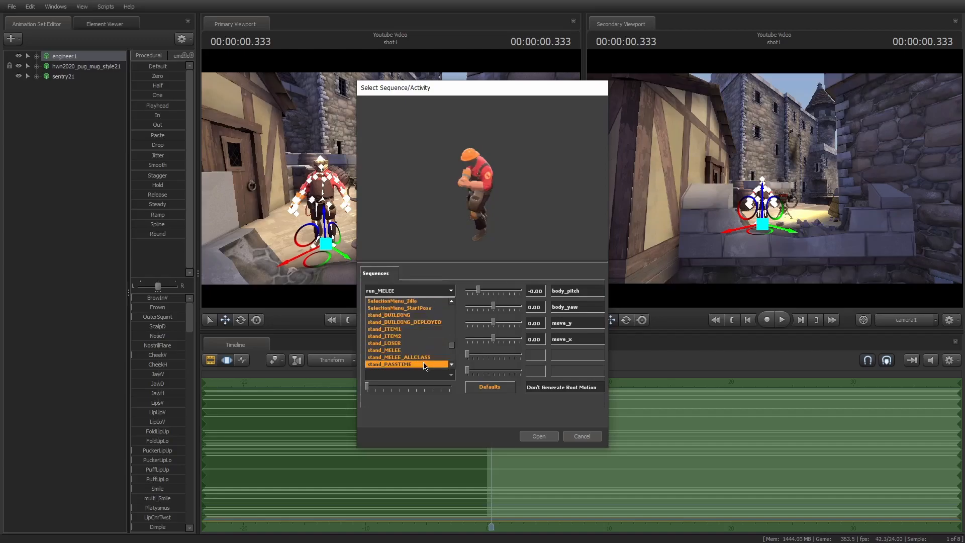
left_click(425, 353)
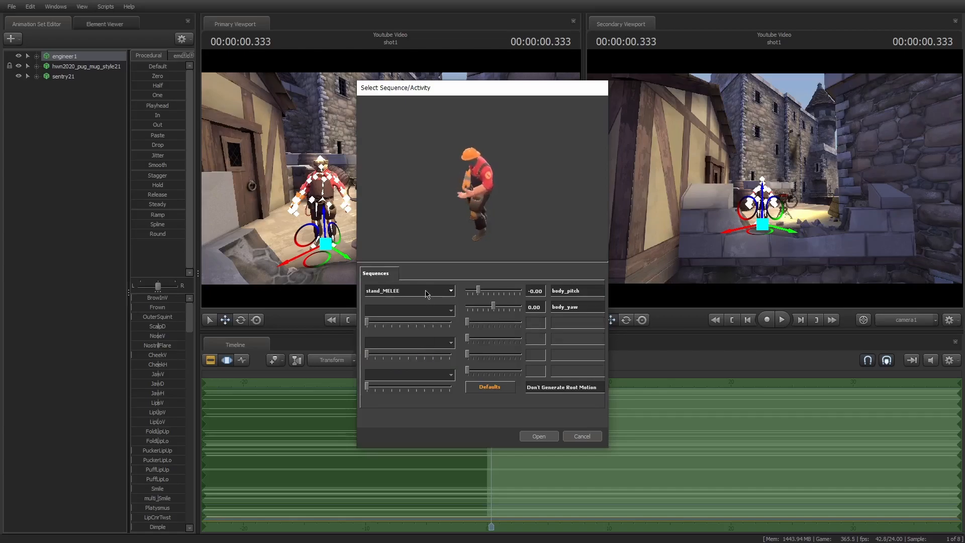
left_click(426, 295)
left_click(418, 348)
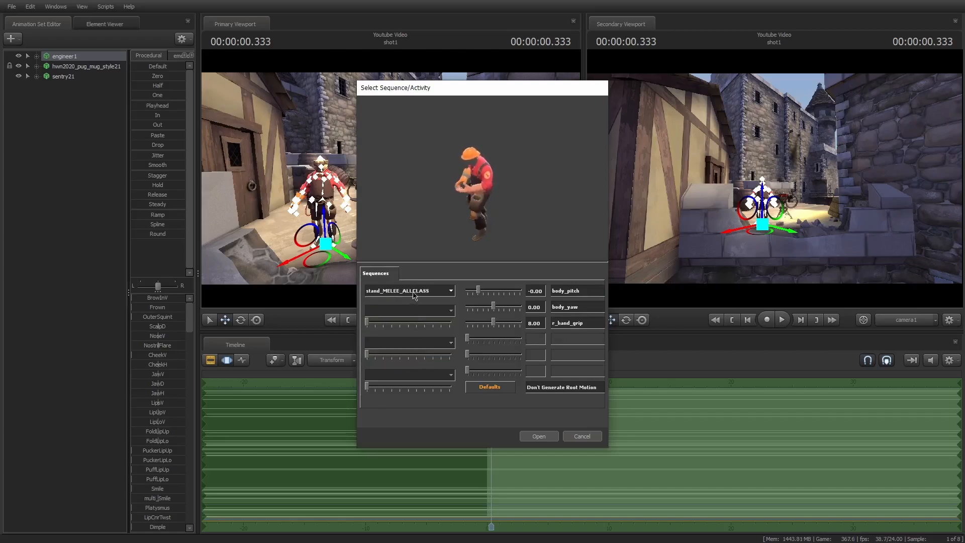
left_click(413, 296)
left_click(422, 348)
left_click(426, 291)
left_click(428, 366)
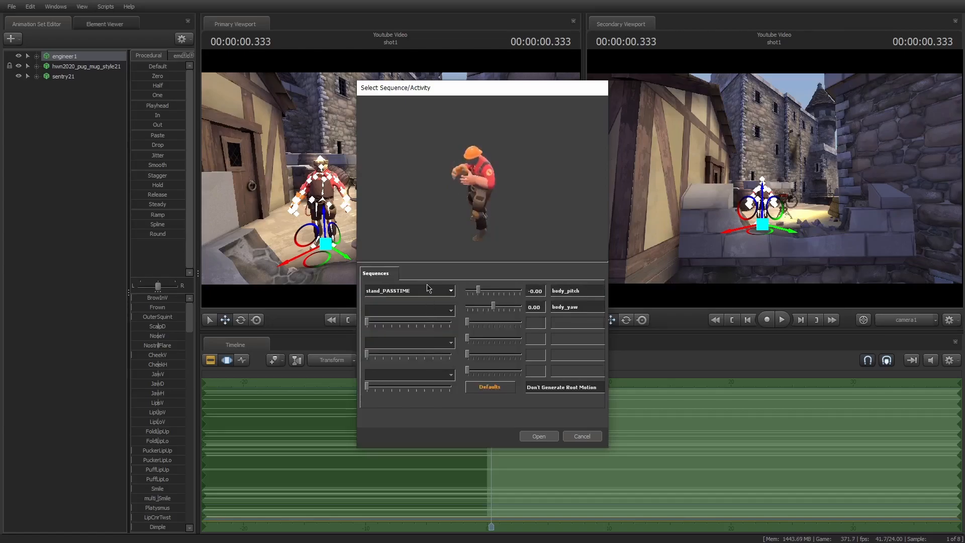
left_click(428, 290)
left_click(422, 345)
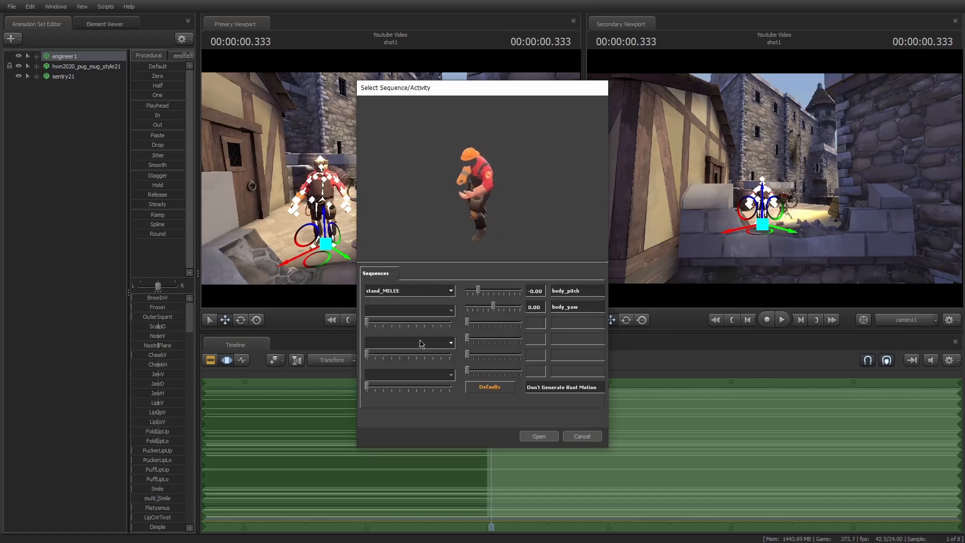
Choose the stand_MELEE_ALLCLASS sequence and import it onto engineer1.
left_click(426, 295)
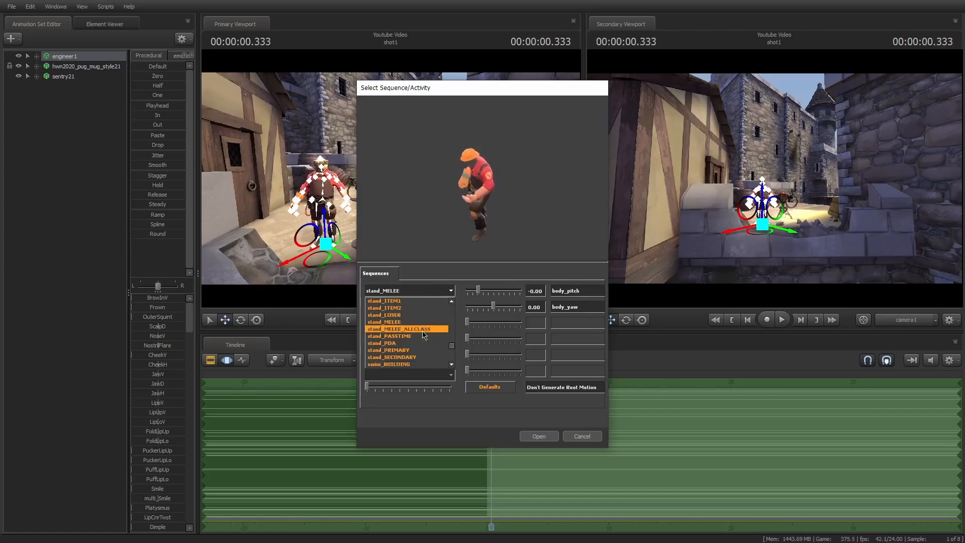
scroll(423, 354, "down", 1)
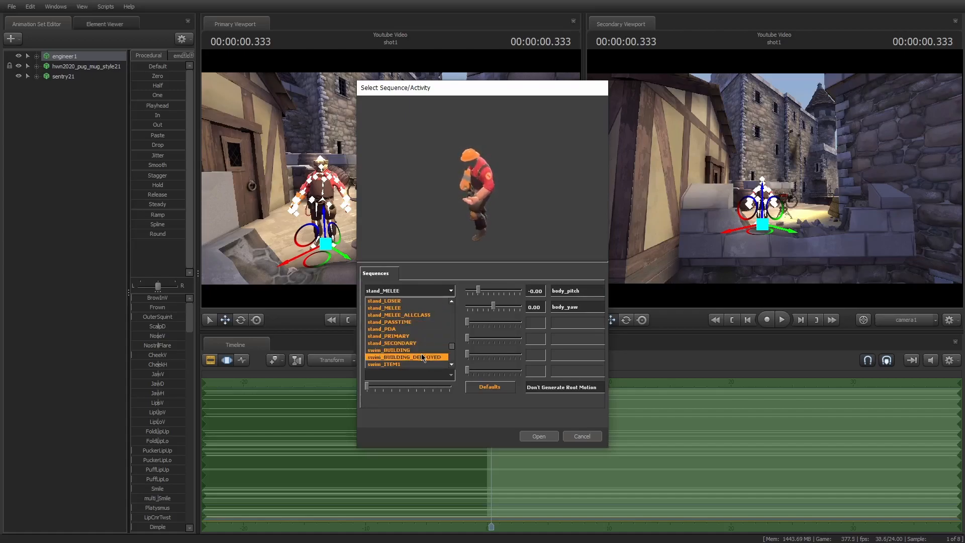
scroll(420, 347, "up", 1)
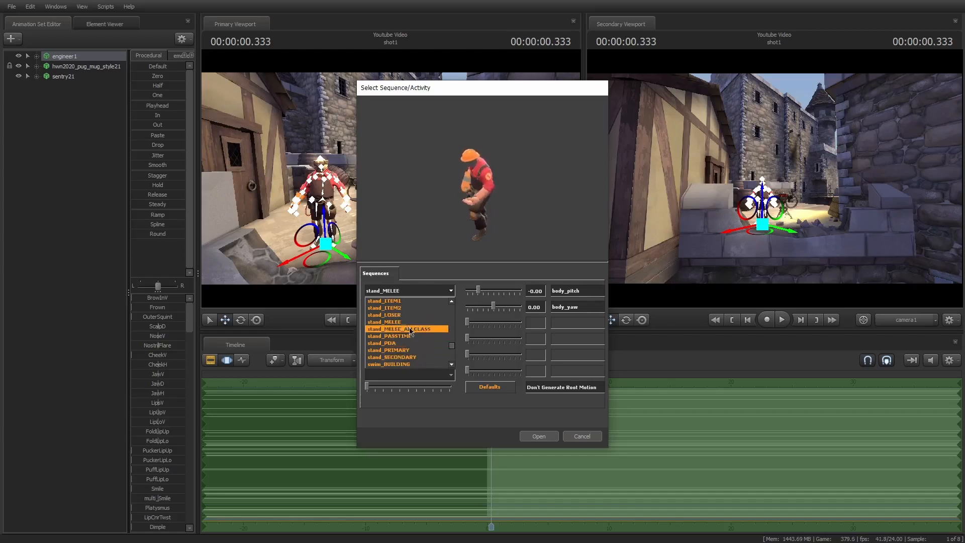
left_click(410, 334)
left_click(539, 436)
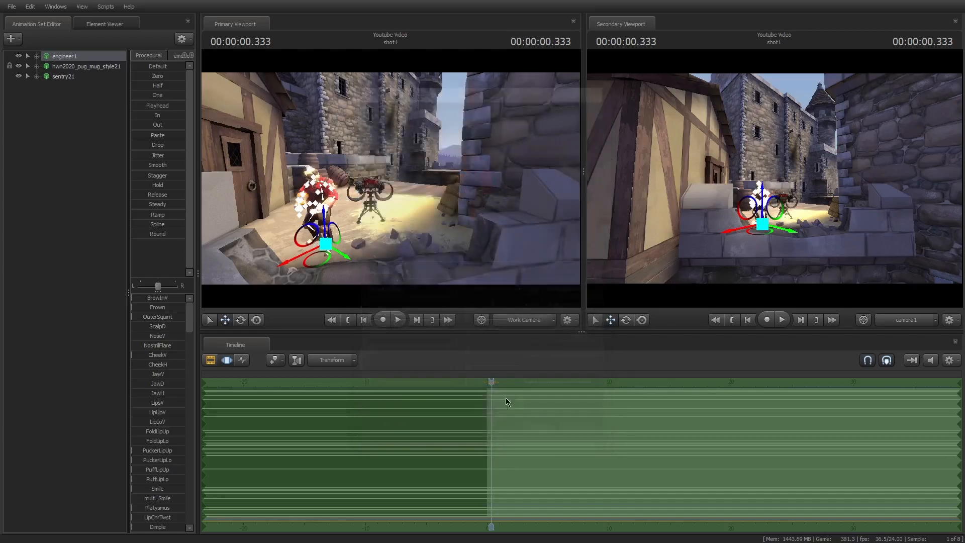
Filter the Team Fortress items by "wre" and add the plain Wrench to engineer1.
right_click(79, 65)
left_click(39, 85)
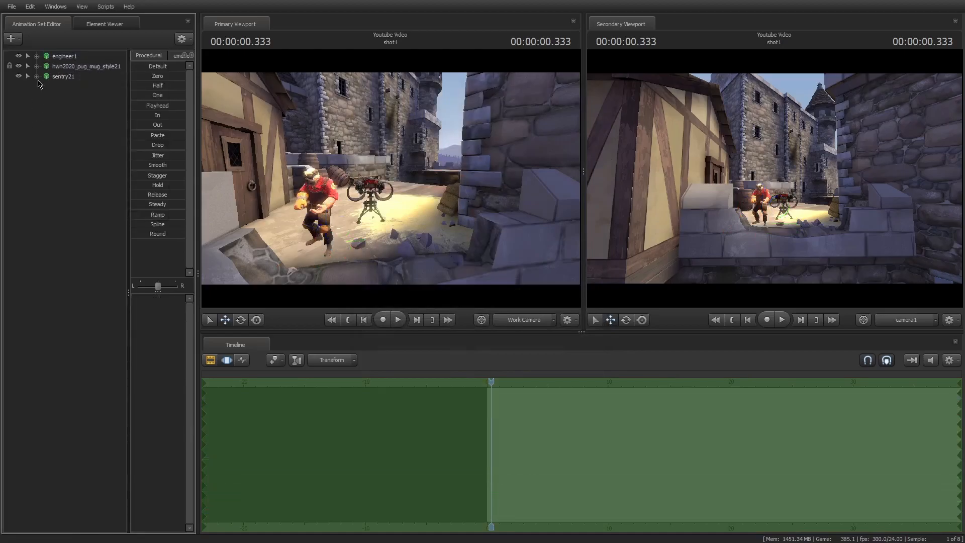
left_click(78, 57)
right_click(78, 57)
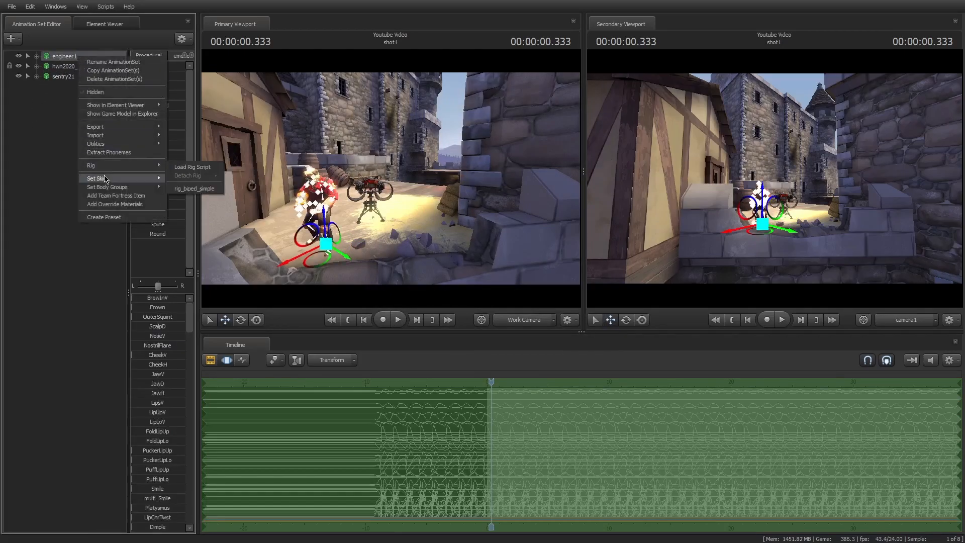
mouse_move(111, 190)
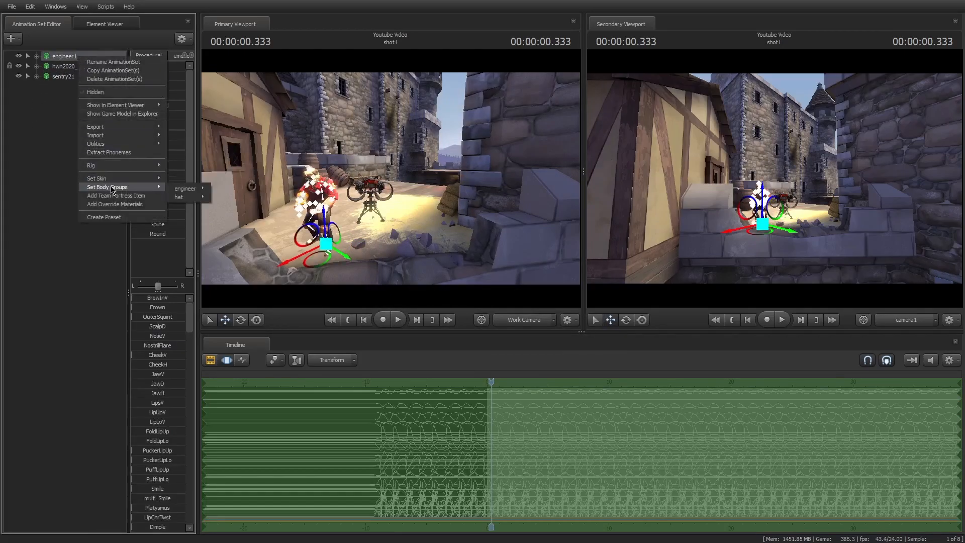
left_click(136, 197)
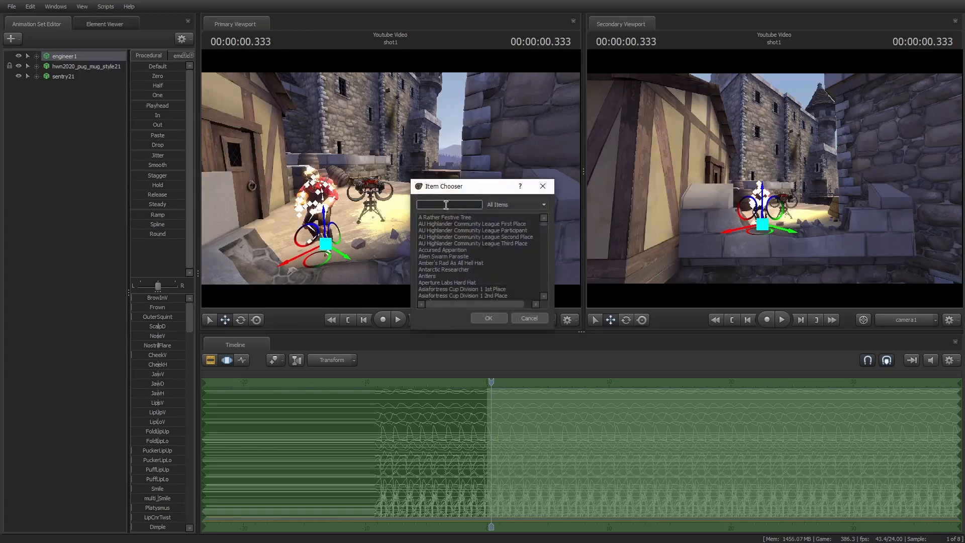
type("wre")
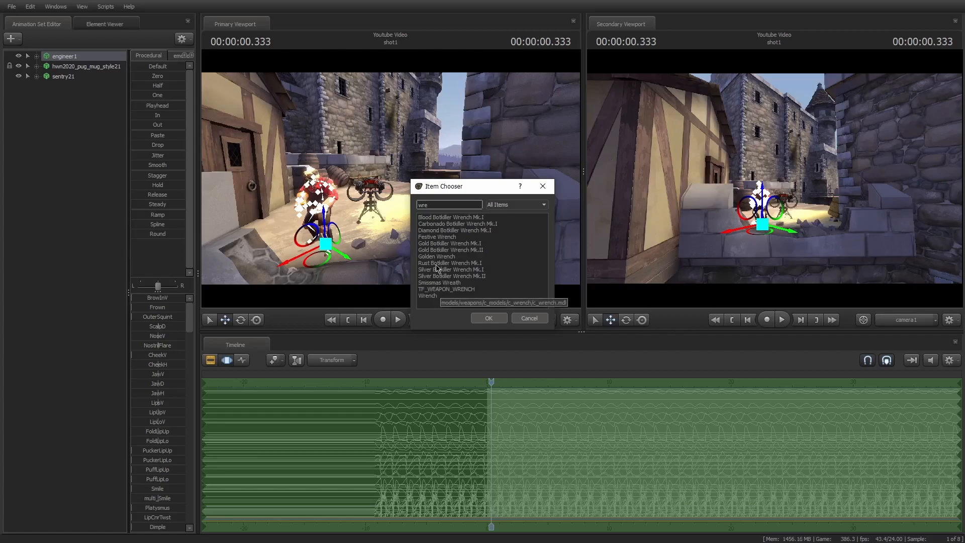
left_click(429, 296)
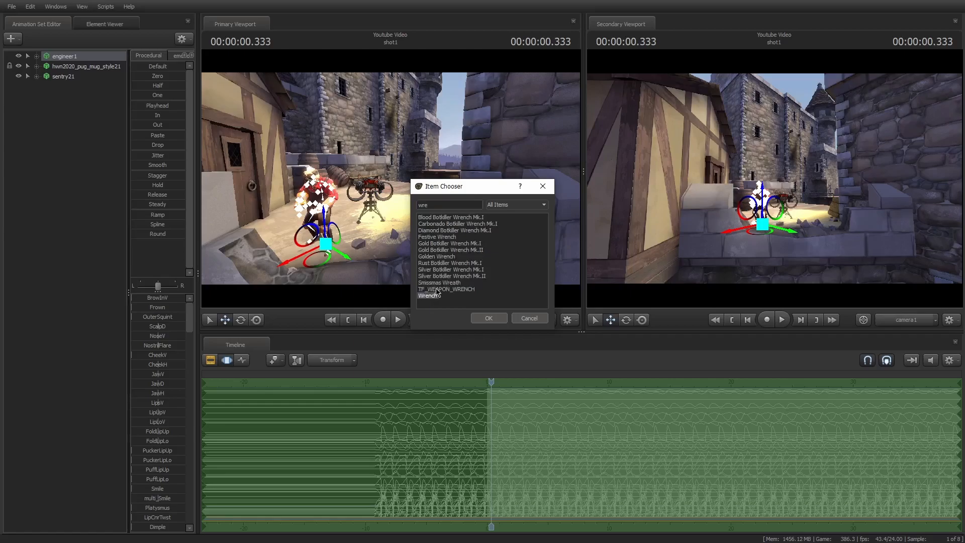
left_click(496, 320)
Play the shot from closer work camera views to examine the engineer's melee stance with the wrench.
left_click_drag(437, 227, 391, 178)
key("space")
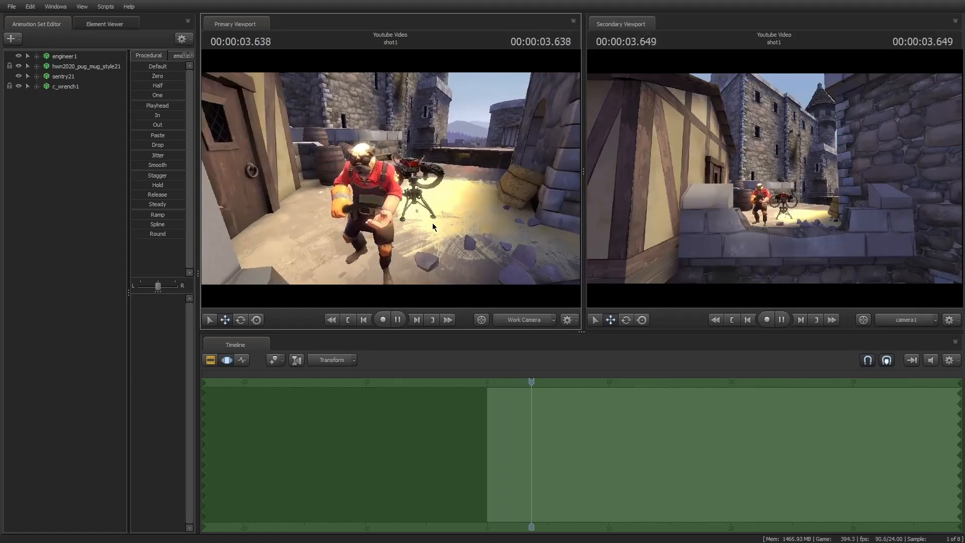
key("space")
key("space")
left_click_drag(485, 216, 396, 182)
key("space")
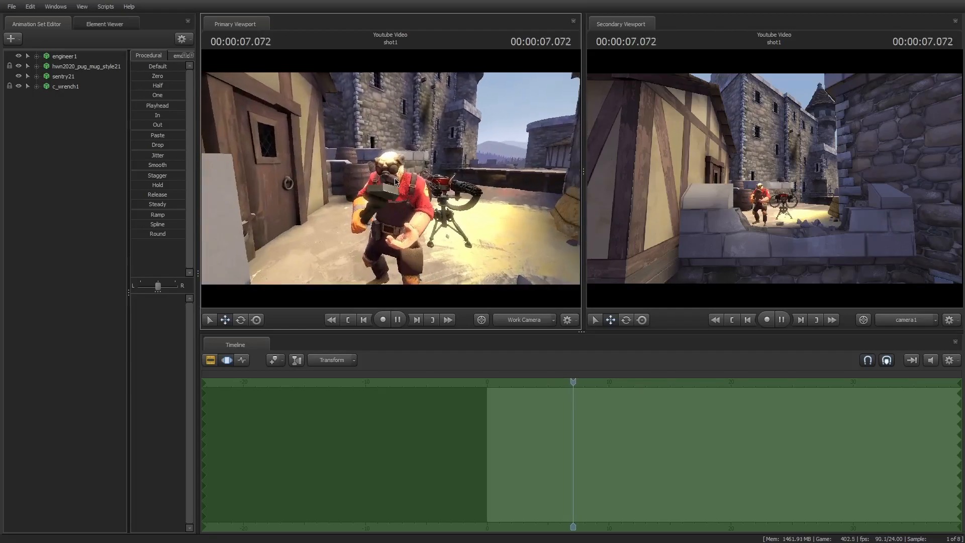
key("space")
key("space")
key("space")
left_click_drag(501, 218, 490, 219)
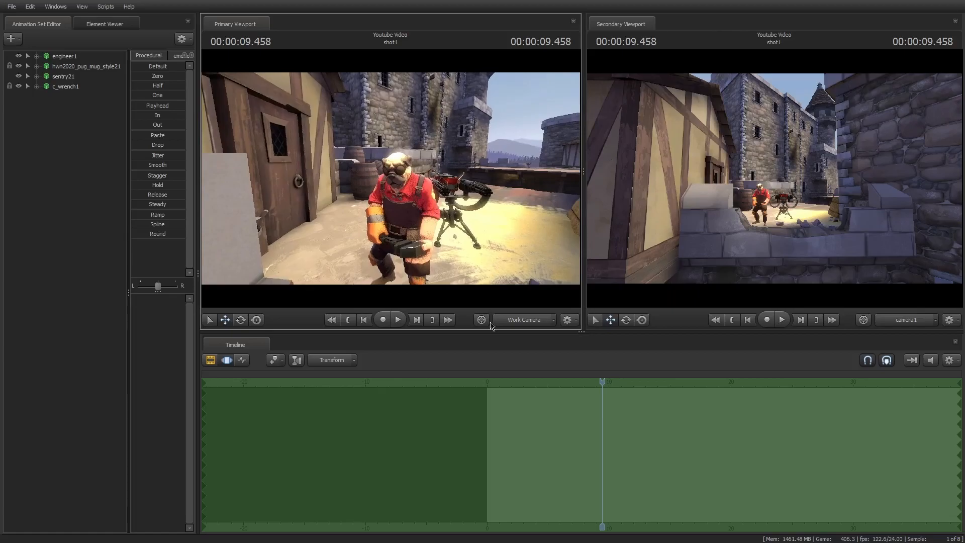
Move the playhead back near the start of the shot and replay the engineer's animation in short bursts.
left_click_drag(605, 383, 489, 385)
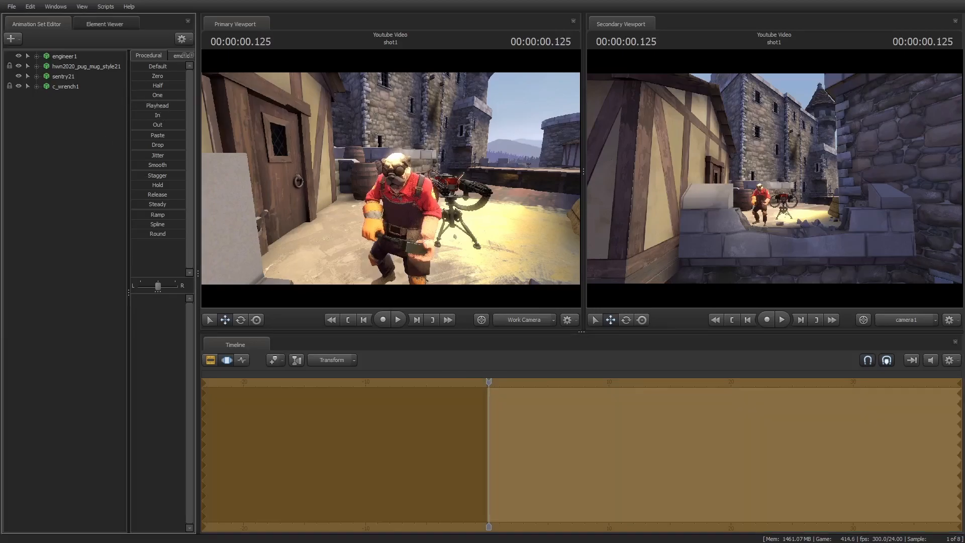
key("space")
key("space")
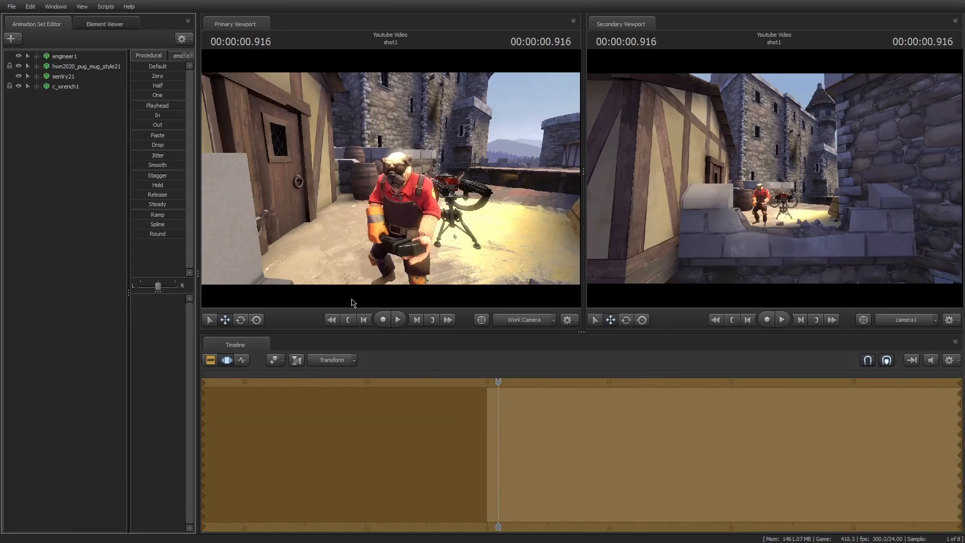
key("space")
key("space")
key("space")
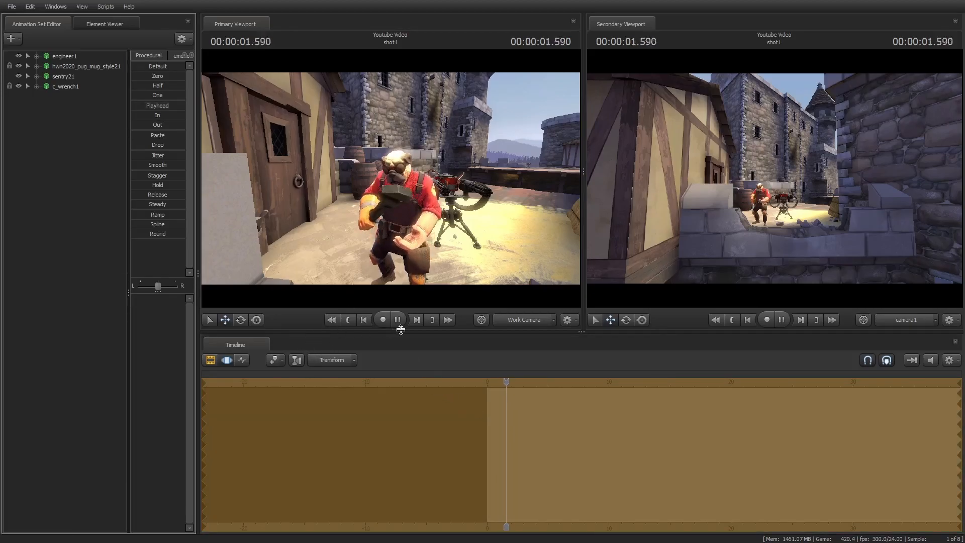
key("space")
Set the playhead to 0.25 s in the Clip Editor, then display engineer1's animation in the Motion Editor.
left_click(211, 360)
key("space")
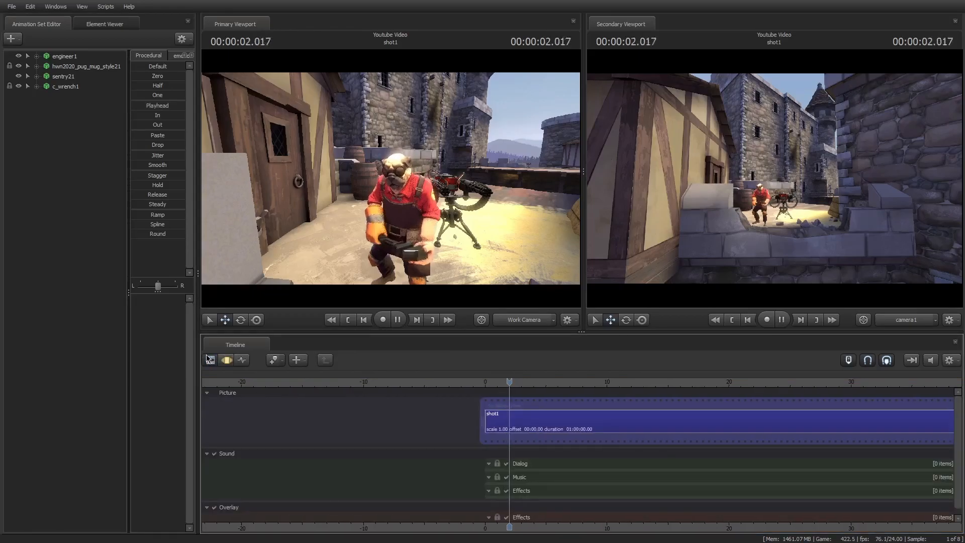
left_click_drag(509, 382, 484, 384)
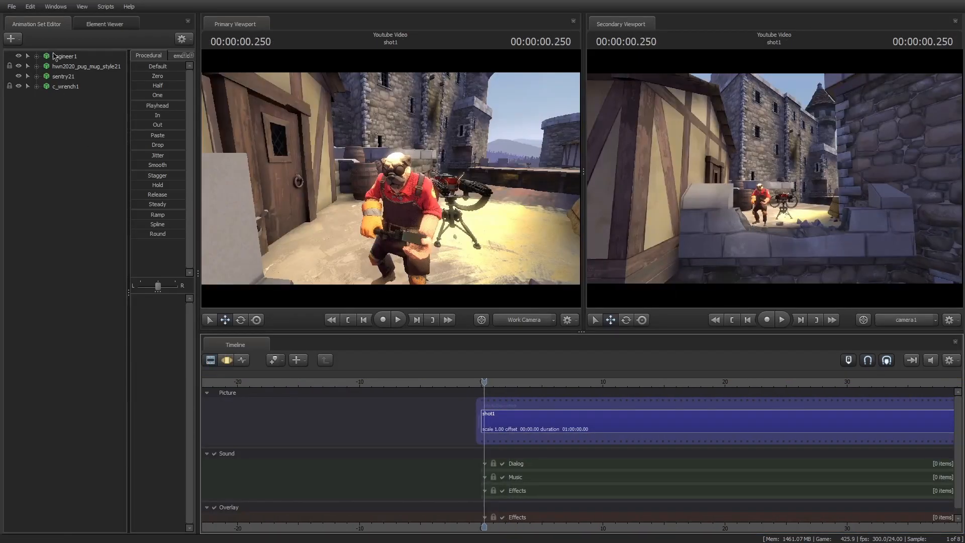
left_click(54, 56)
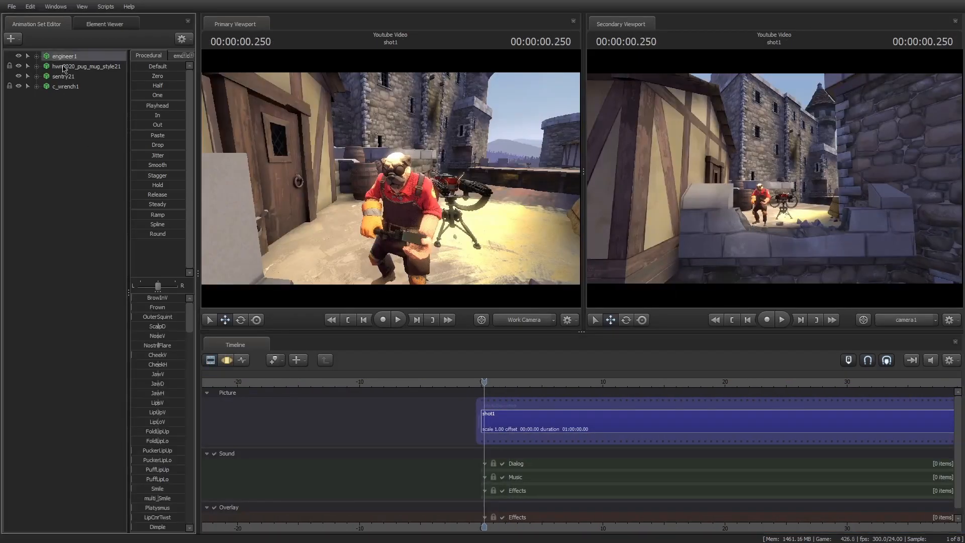
left_click(226, 360)
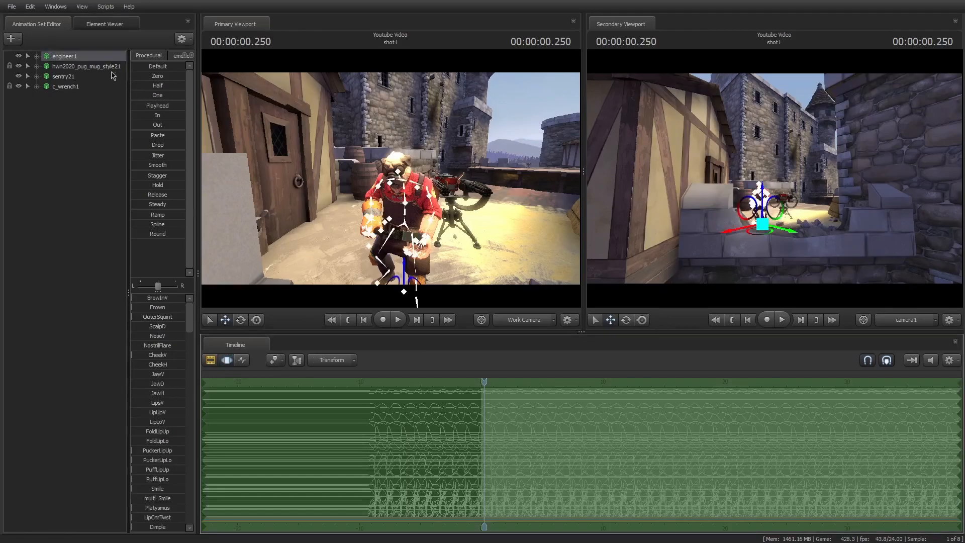
Try to freeze engineer1's animation at its 0.25 s pose with the Playhead preset, then undo it after a short playback.
left_click(157, 105)
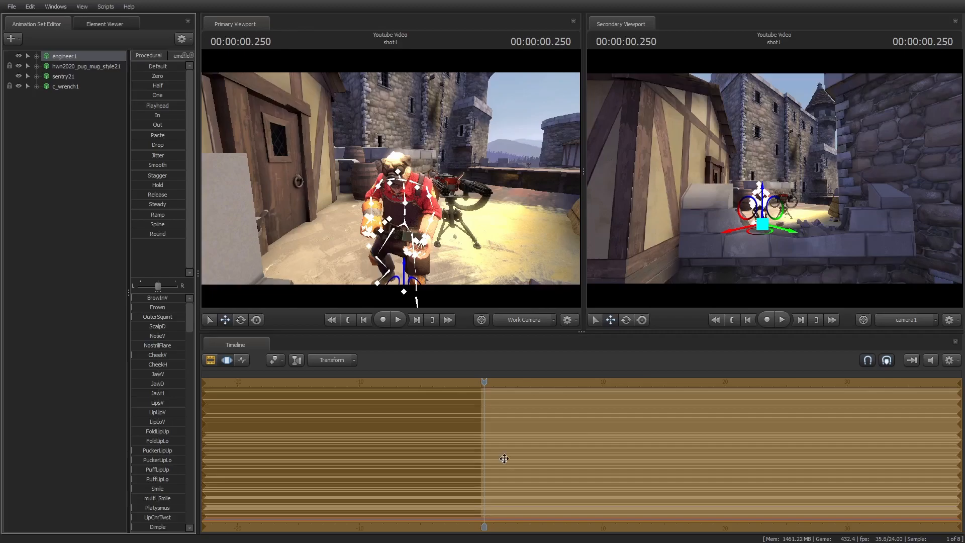
key("space")
key("space")
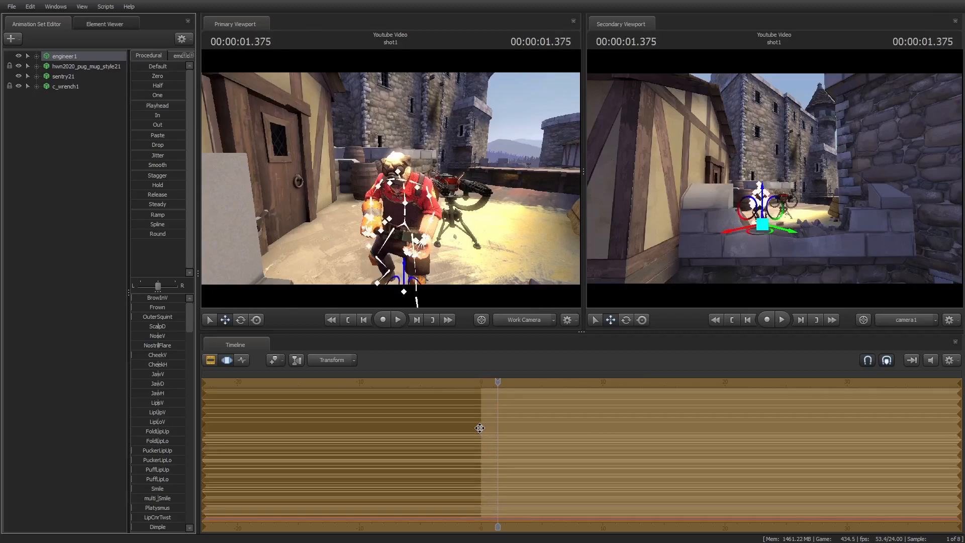
key("ctrl+z")
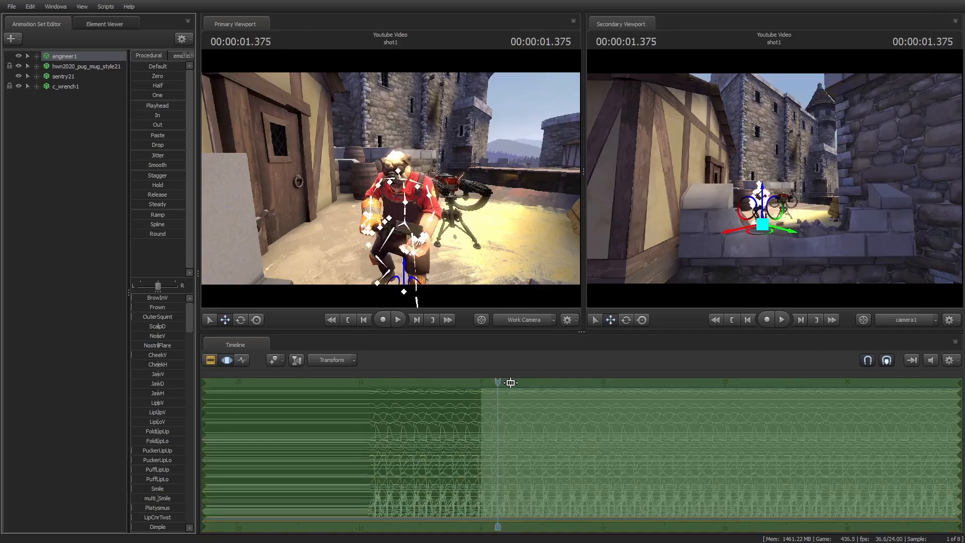
Move the playhead to 1.166 s and fully apply the Playhead preset to engineer1 in the Motion Editor.
left_click_drag(503, 380, 496, 383)
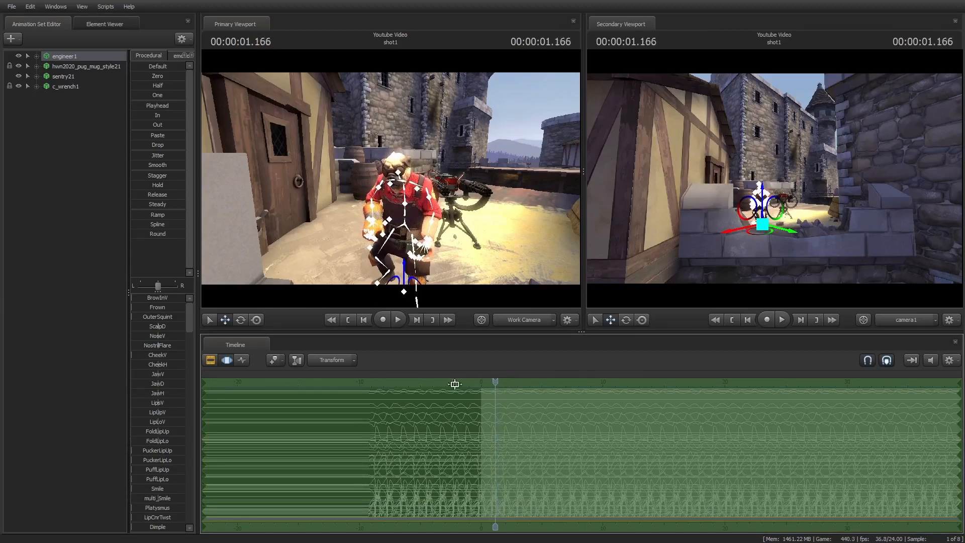
left_click(212, 330)
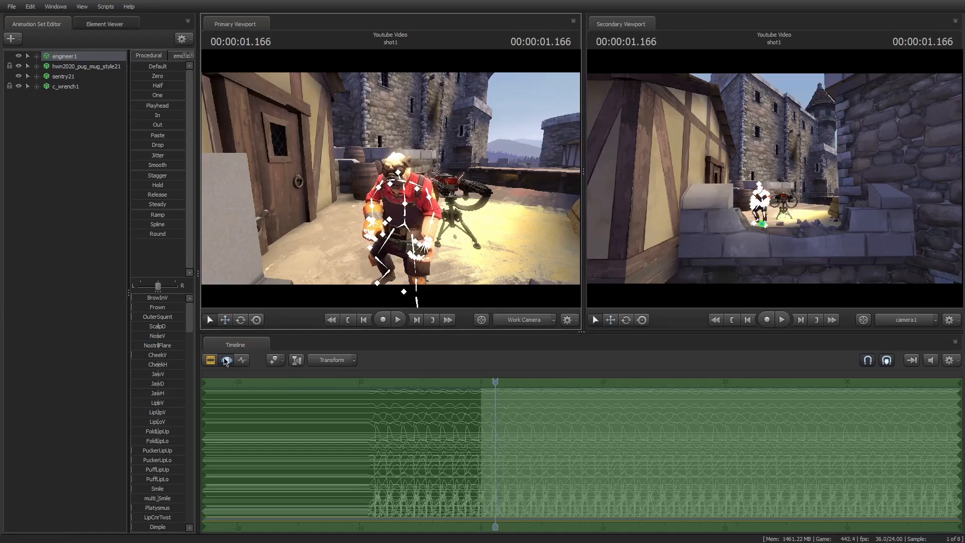
left_click(209, 361)
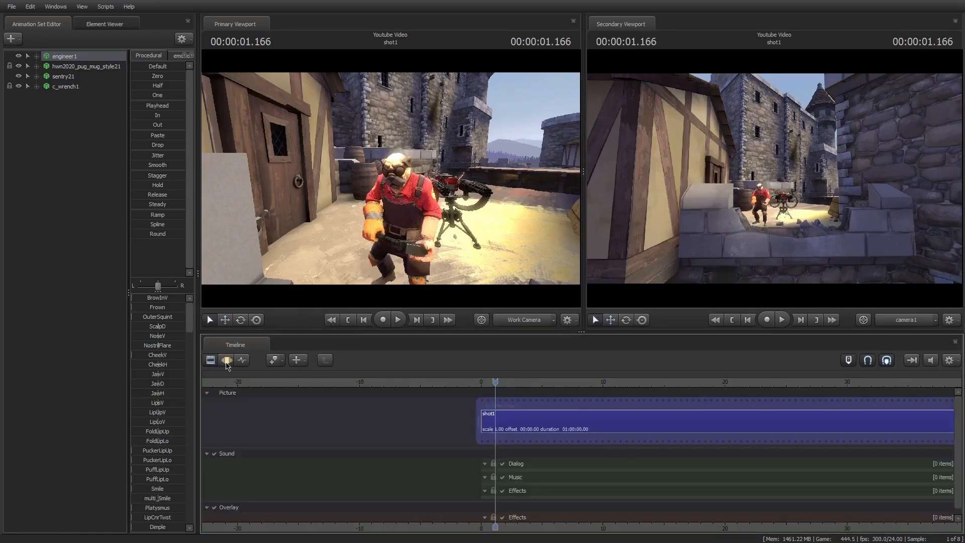
left_click(227, 360)
left_click_drag(157, 107, 201, 107)
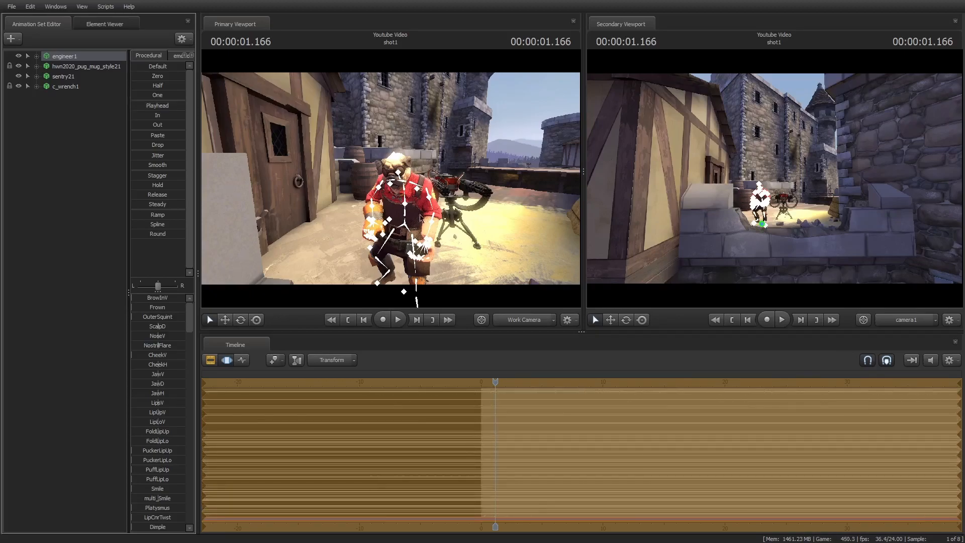
Create an animation set for the halo3\masterchief.mdl model, found by filtering for "halo", beside the sentry.
left_click_drag(490, 249, 450, 249)
mouse_move(391, 181)
left_mouse_down()
mouse_move(360, 156)
mouse_move(352, 161)
mouse_move(391, 181)
left_mouse_up()
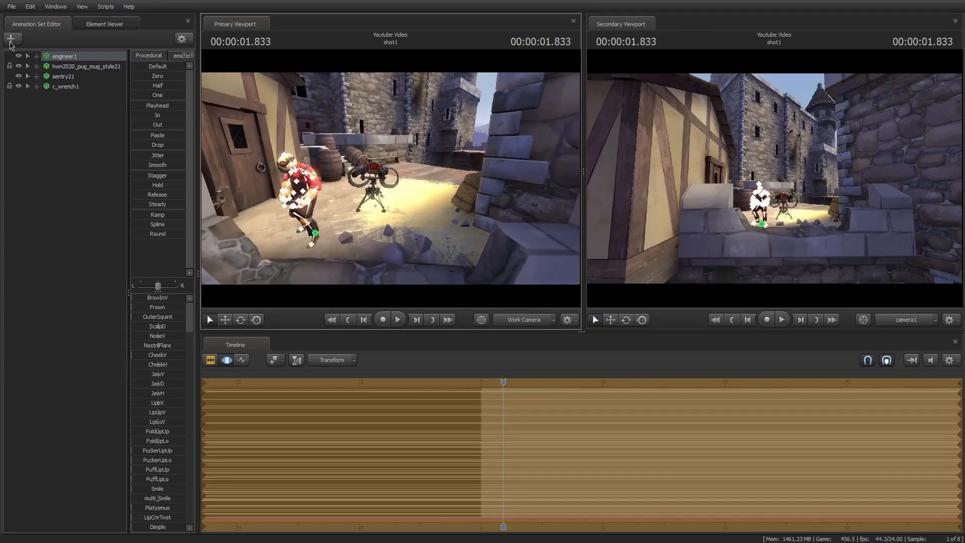
left_click(11, 41)
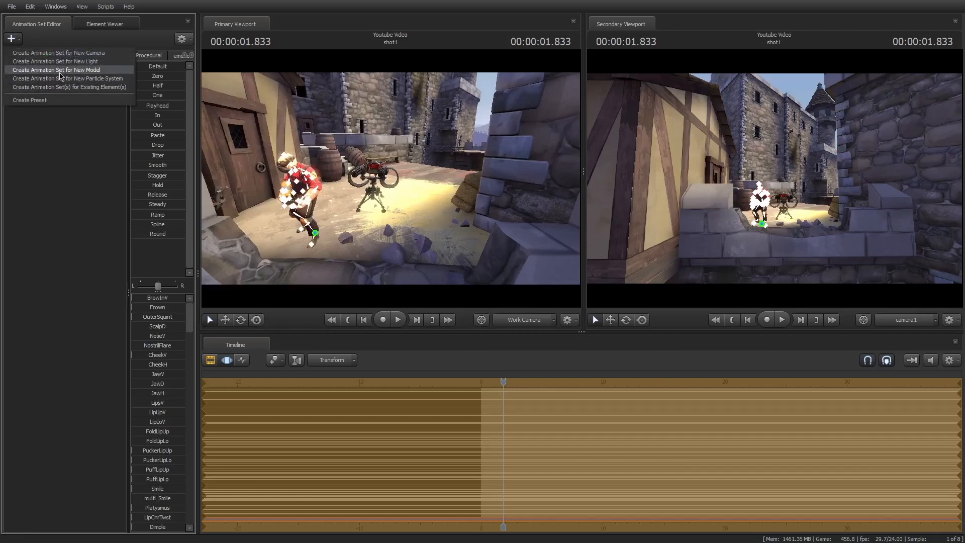
left_click(56, 70)
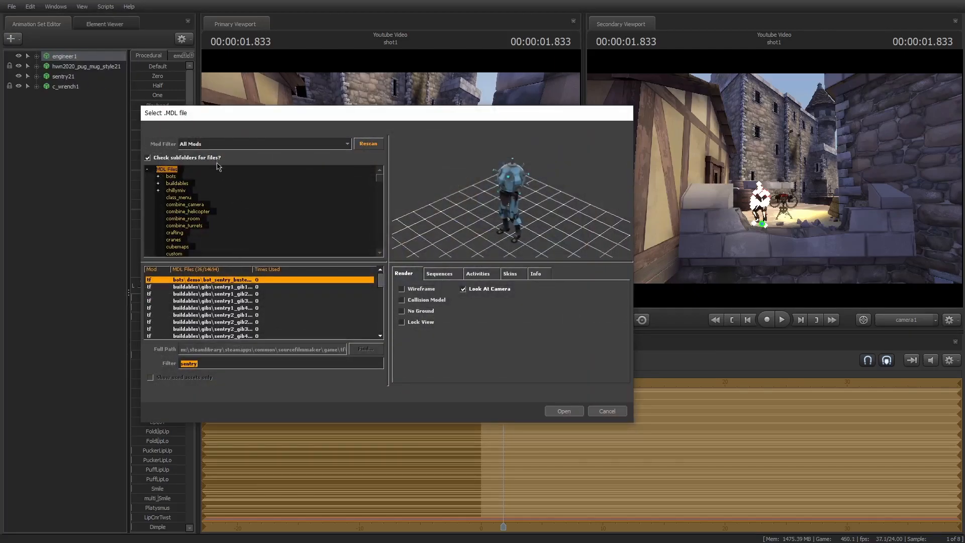
type("halo")
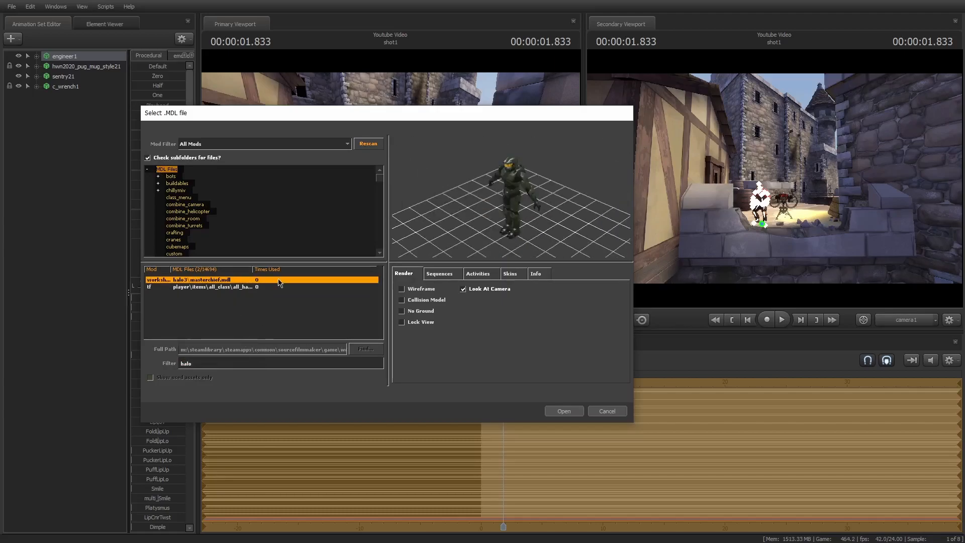
left_click(563, 411)
key("s")
left_click_drag(437, 230, 493, 246)
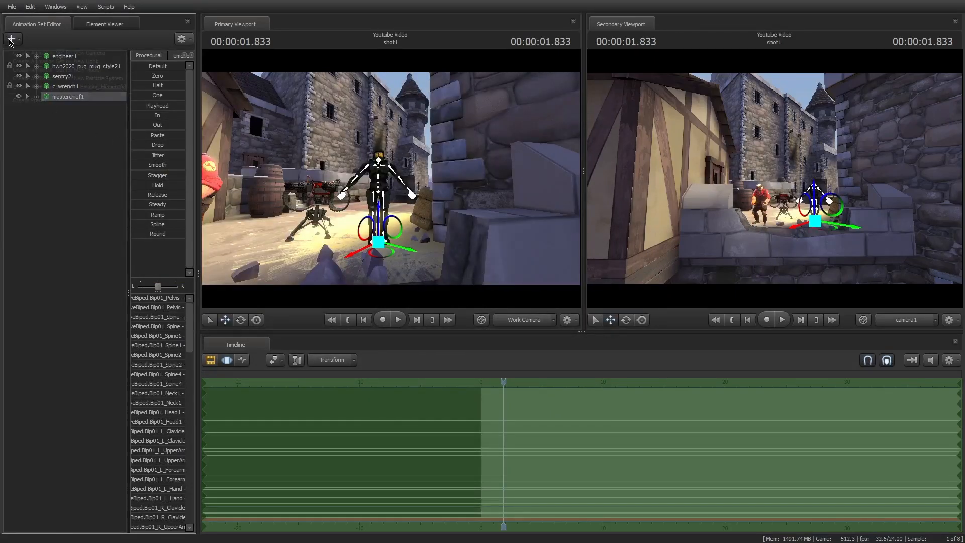
Begin another new-model animation set, limit the model list to the workshop mod, and browse the model folders.
left_click(13, 39)
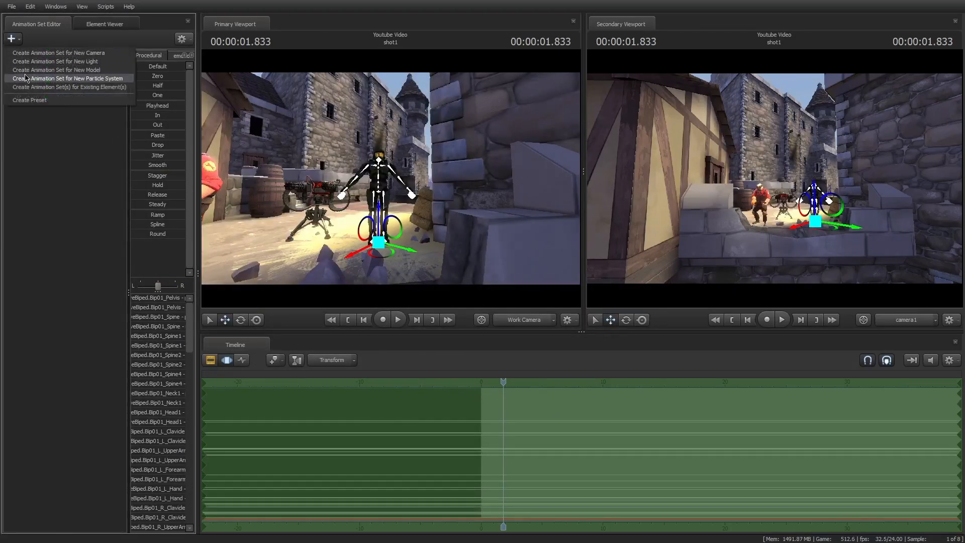
left_click(53, 70)
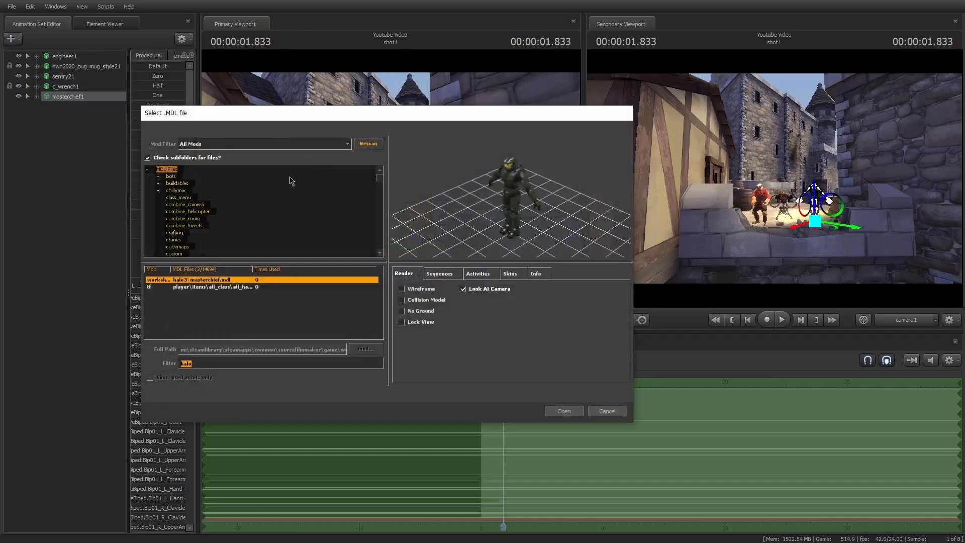
scroll(240, 187, "down", 1)
left_click(233, 144)
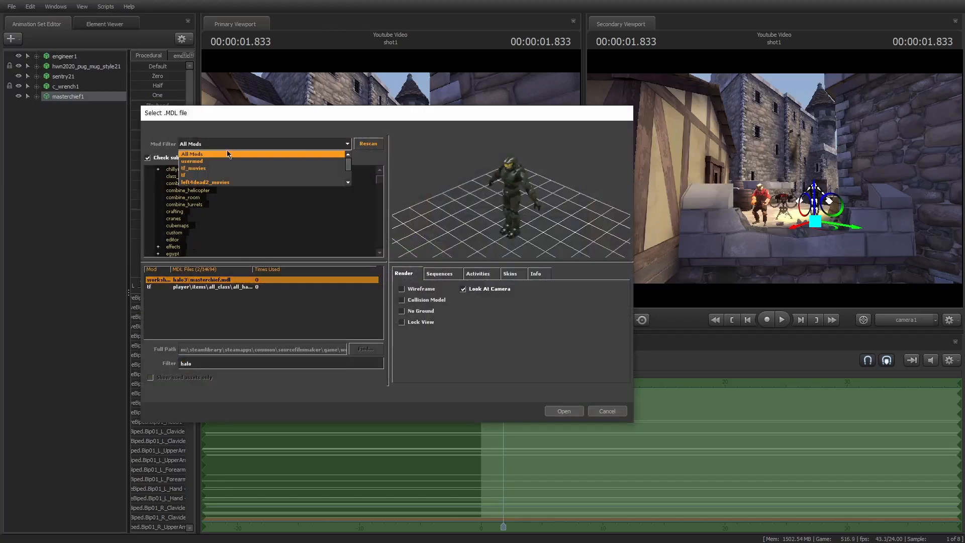
left_click(225, 174)
scroll(233, 236, "down", 5)
scroll(232, 236, "down", 8)
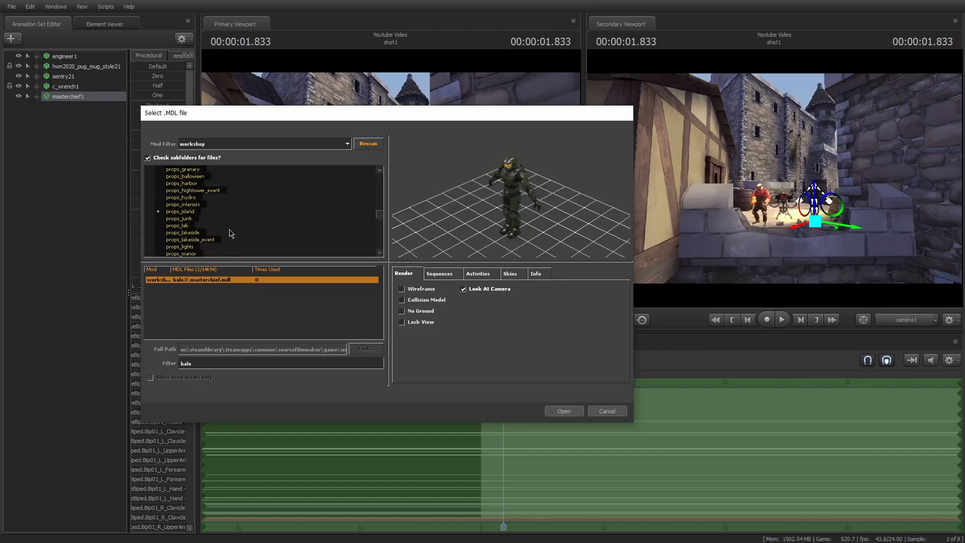
scroll(229, 184, "up", 10)
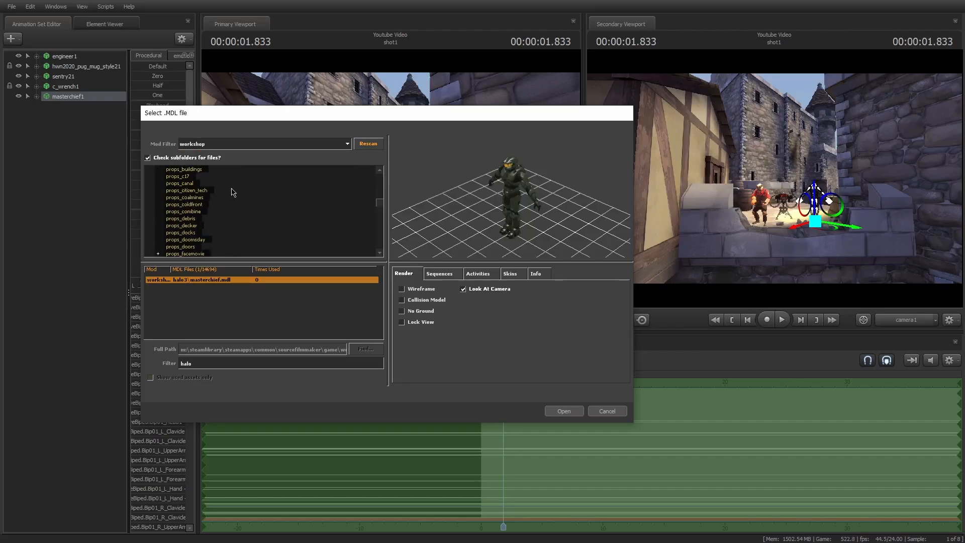
Rescan the model files and select the top-level MDL Files folder.
left_click(368, 146)
scroll(254, 194, "up", 5)
scroll(254, 194, "up", 10)
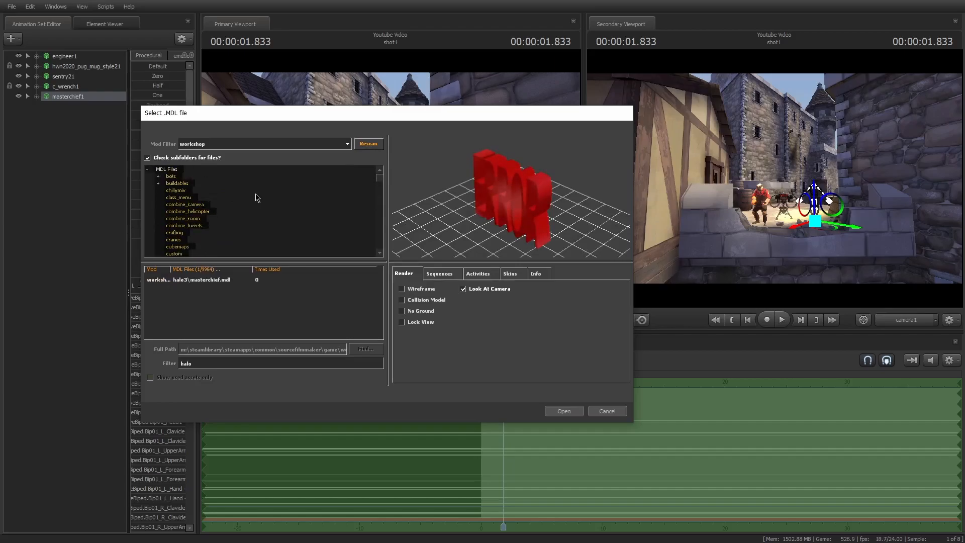
left_click(172, 170)
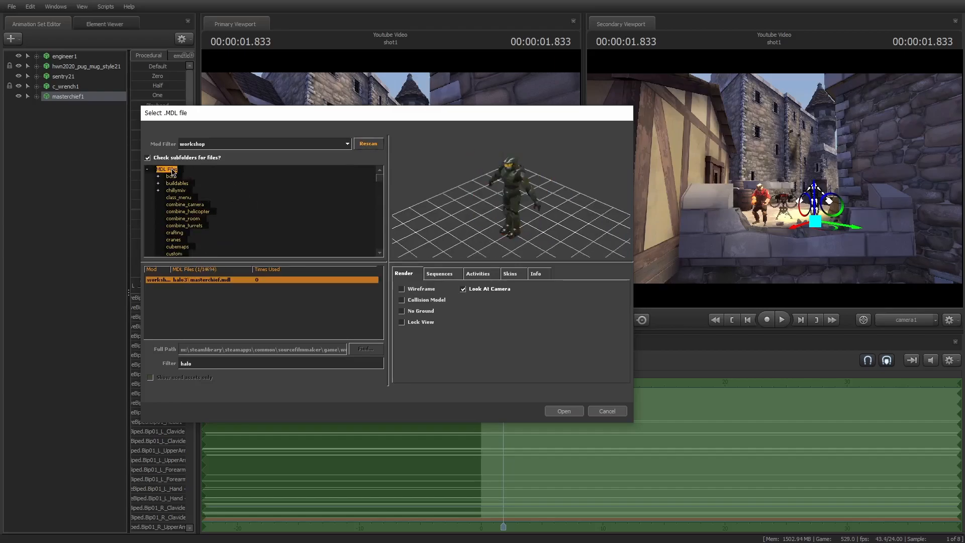
Check the "halo" models under the platform, tf and usermod filters, and return the mod filter to All Mods.
left_click(266, 146)
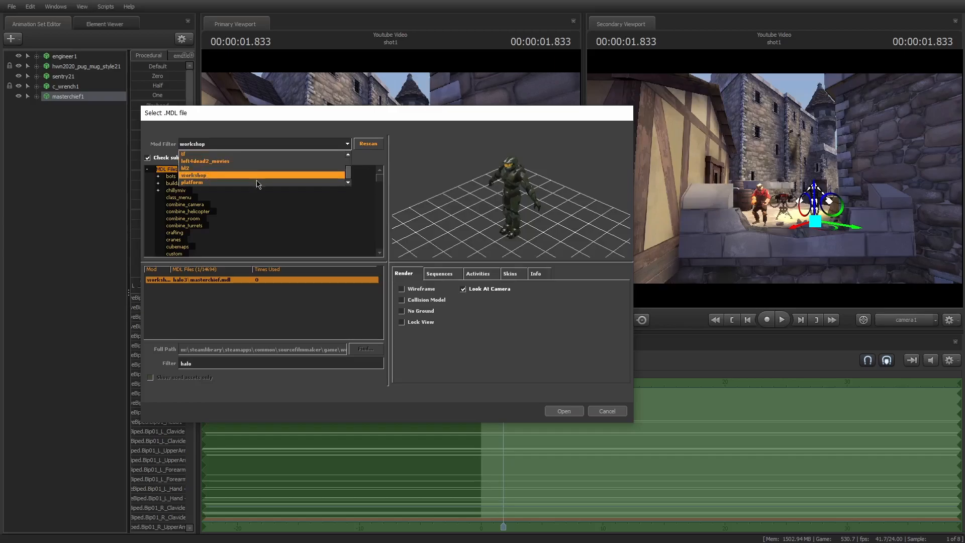
left_click(257, 182)
left_click(258, 146)
scroll(253, 174, "up", 3)
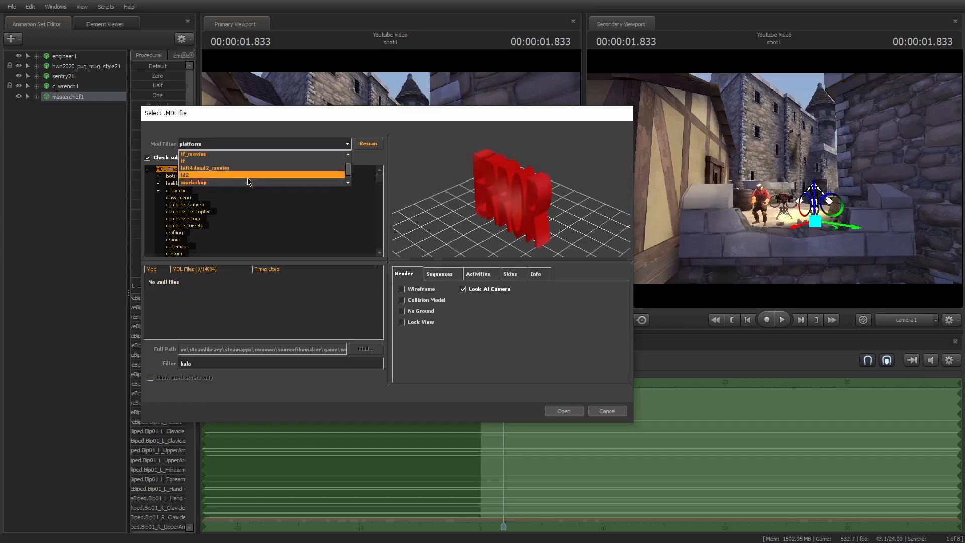
left_click(253, 171)
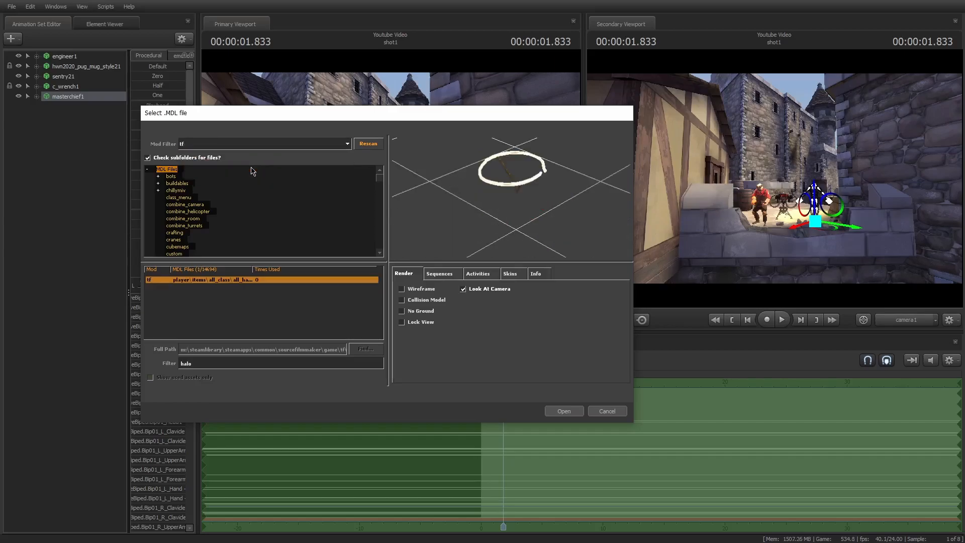
left_click(258, 146)
scroll(257, 161, "up", 3)
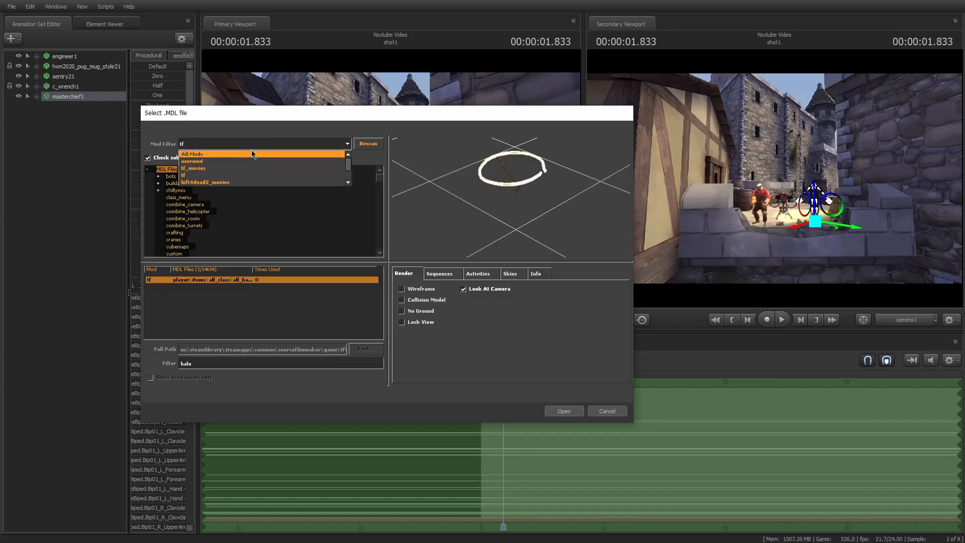
left_click(253, 161)
left_click(261, 145)
left_click(258, 154)
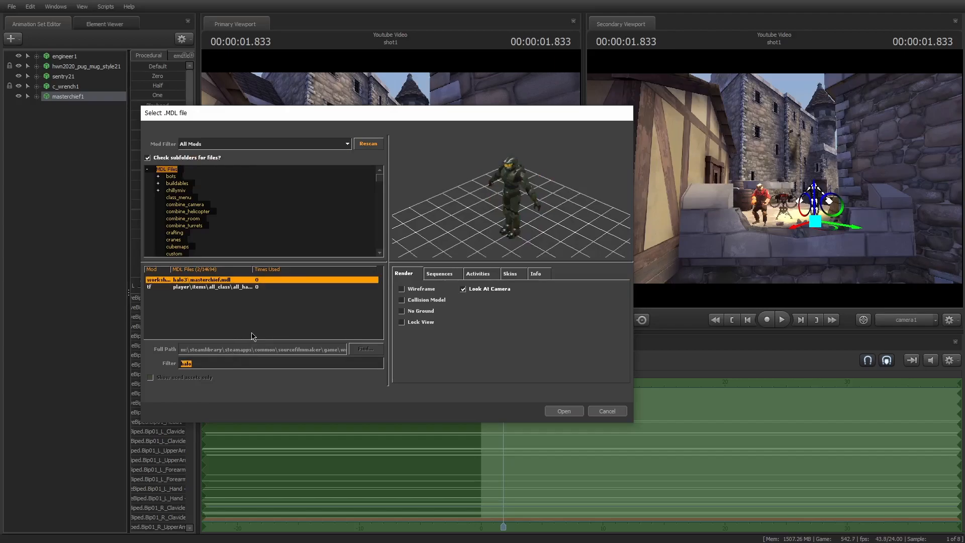
Search the models of all mods for "biped" and clear the search text.
type("hl")
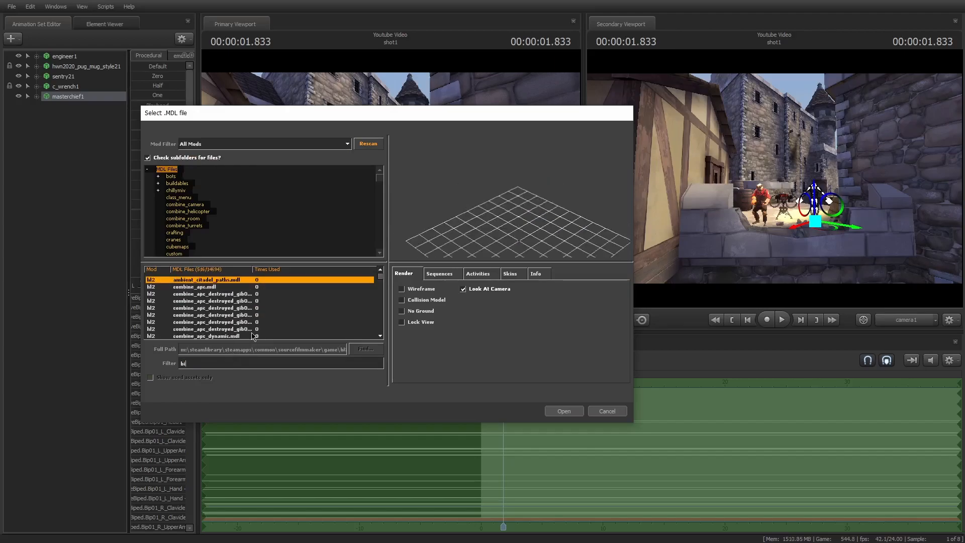
type("ped")
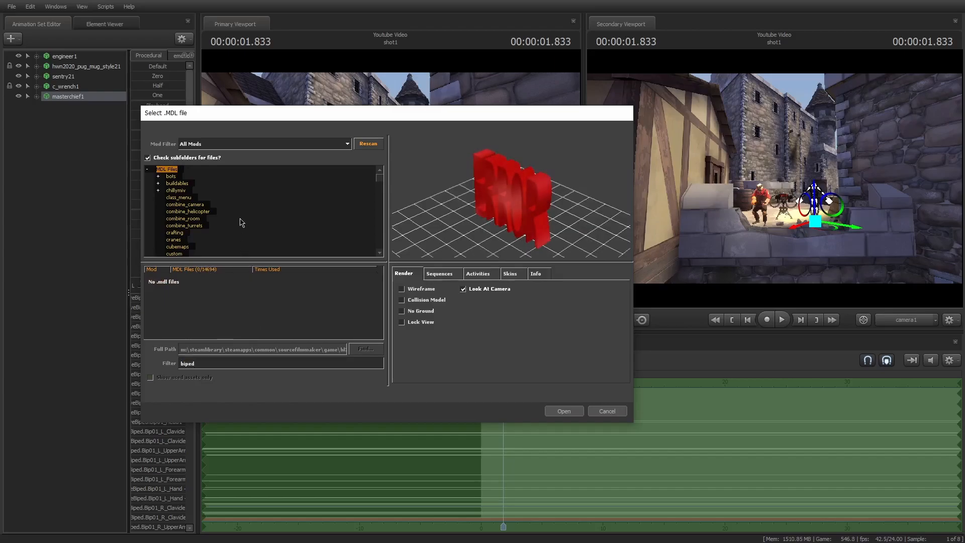
key("BackSpace")
key("BackSpace")
key("BackSpace")
key("BackSpace")
Search the models for "valve" and preview valve001.mdl, valve002.mdl and valve003.mdl.
type("val")
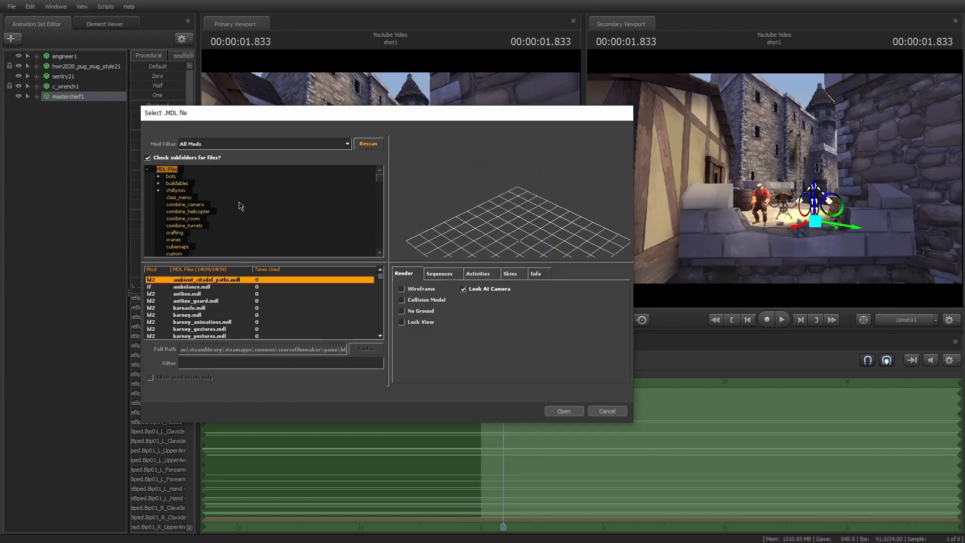
type("ve")
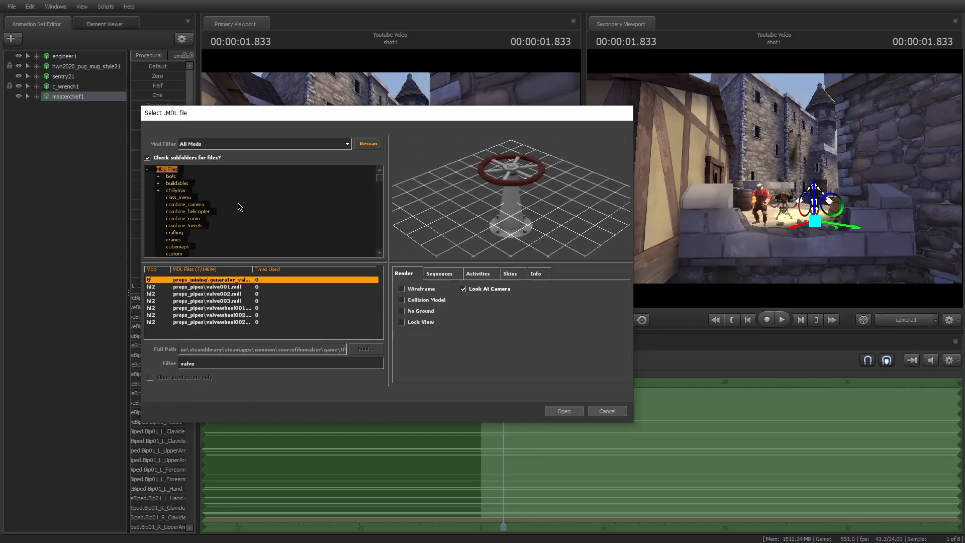
left_click(211, 287)
left_click(213, 294)
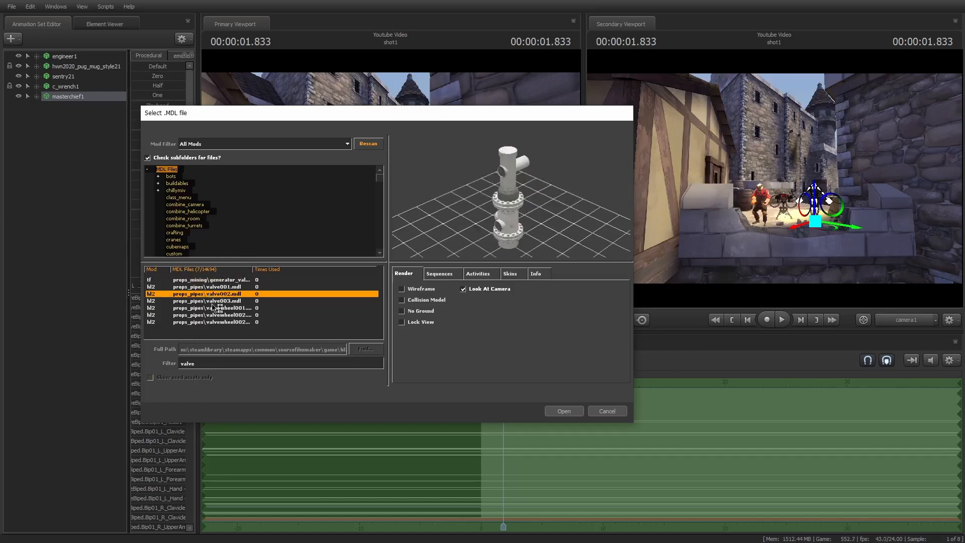
left_click(217, 301)
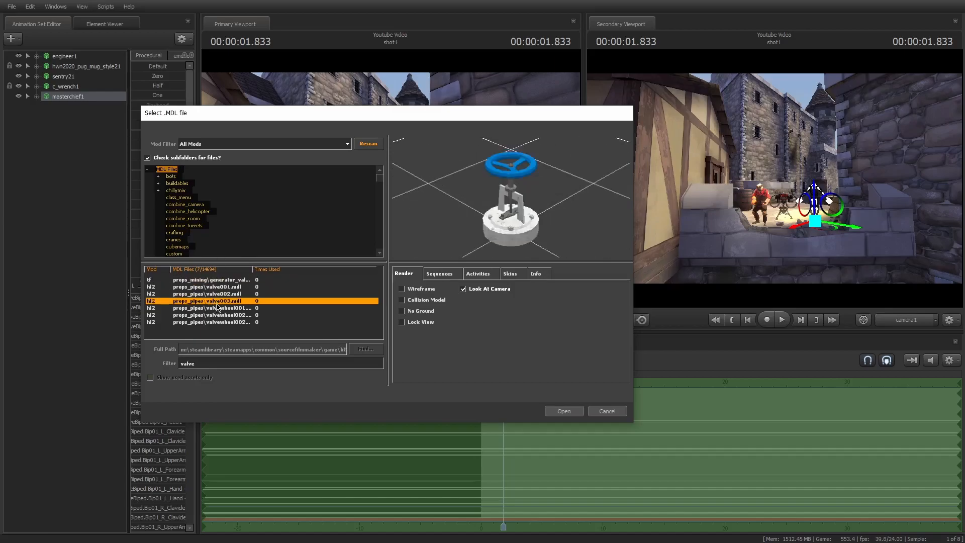
Limit the model list to the workshop mod and clear the "valve" search text.
left_click(228, 146)
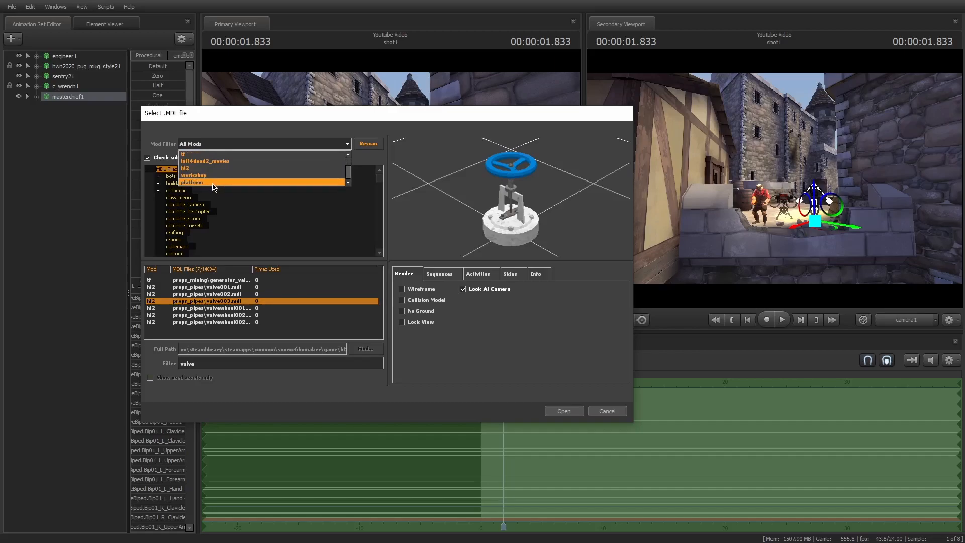
left_click(211, 175)
double_click(196, 362)
key("BackSpace")
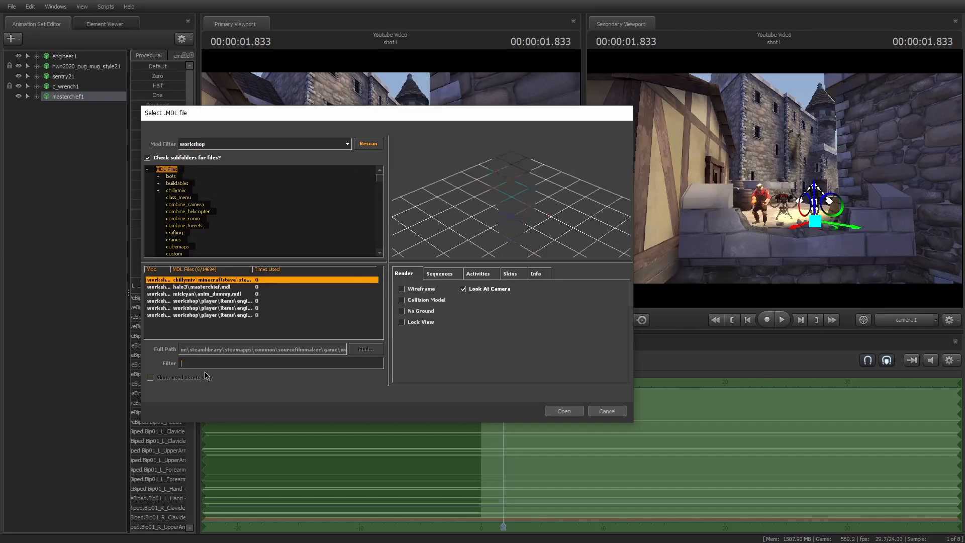
Preview the workshop engineer items and create an animation set for the anim_dummy.mdl model.
left_click(209, 315)
left_click(213, 309)
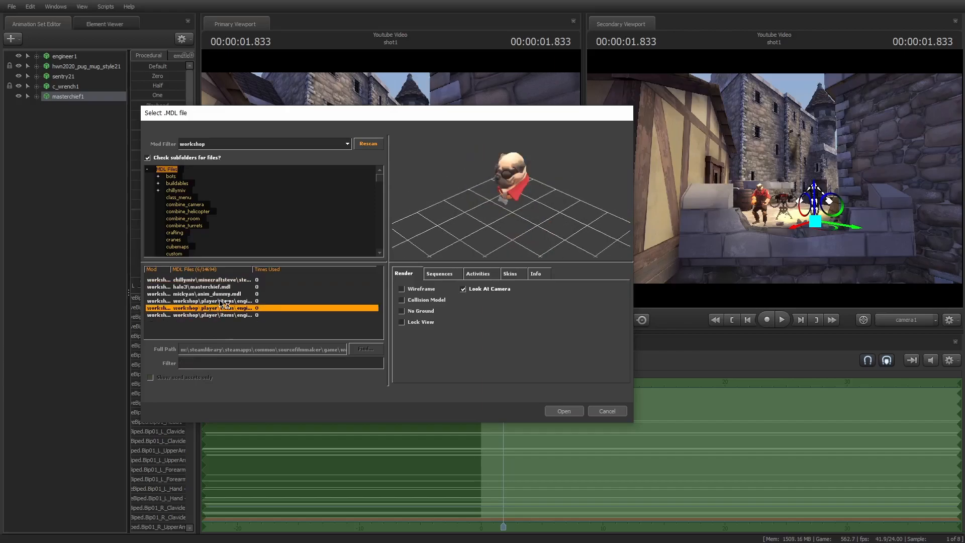
left_click(224, 301)
left_click(227, 294)
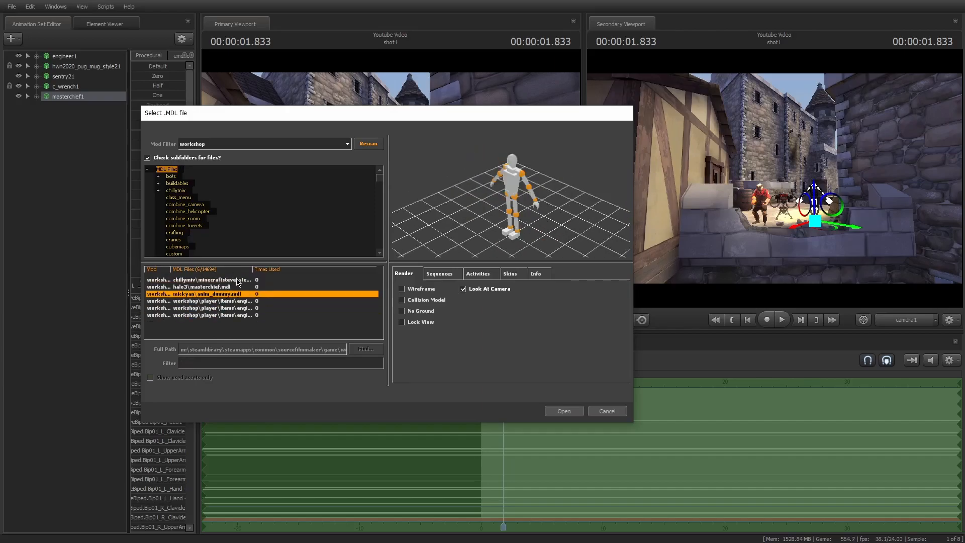
left_click(564, 411)
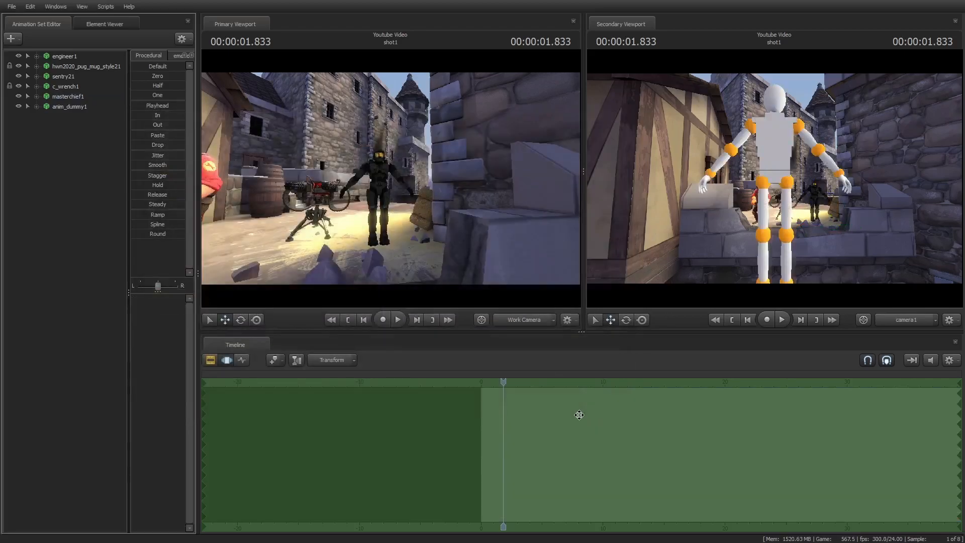
Import the run_aiming_pistol_all sequence onto the anim_dummy1 animation set.
left_click(70, 106)
right_click(70, 106)
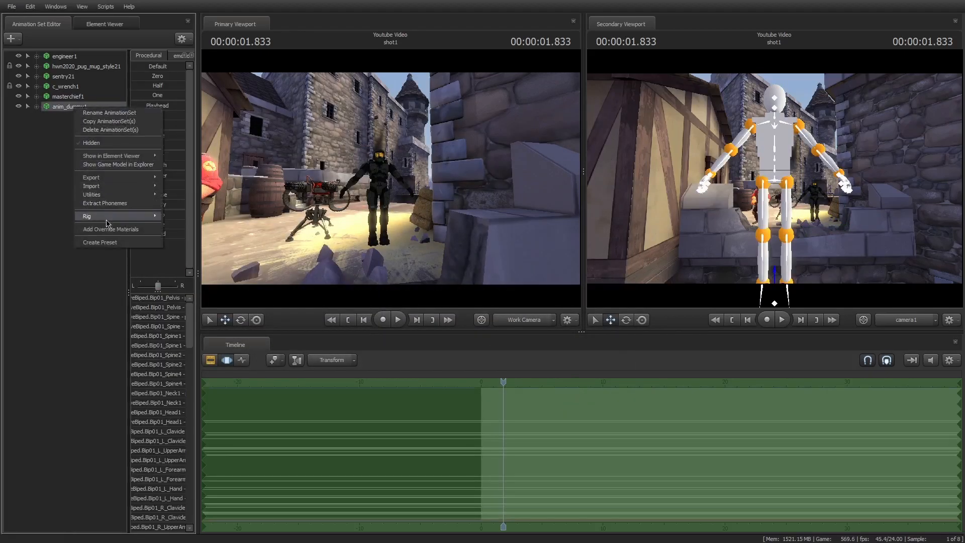
mouse_move(112, 193)
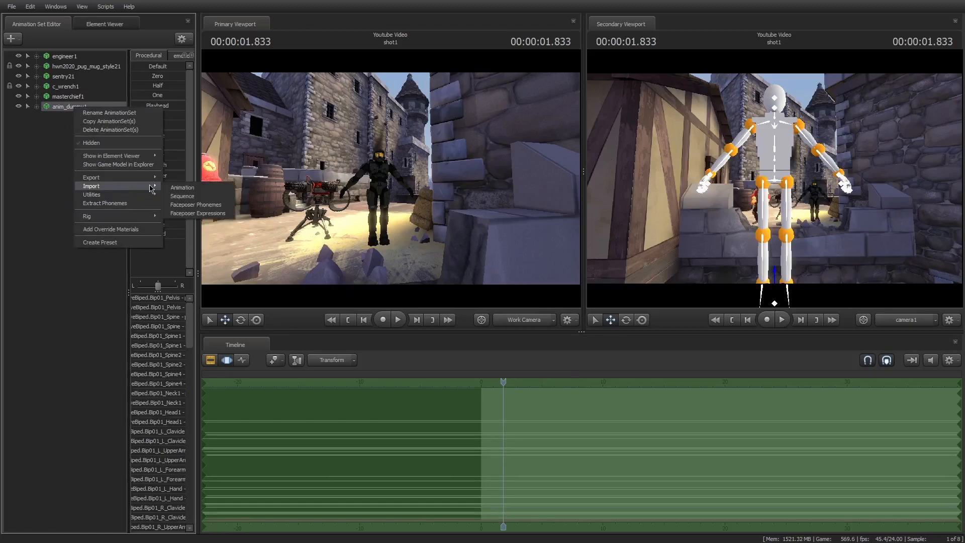
left_click(176, 199)
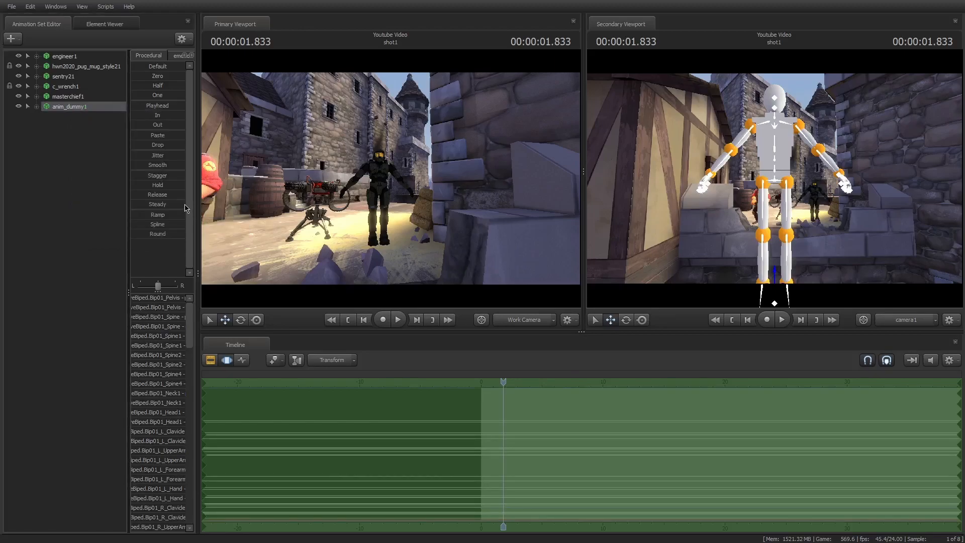
left_click(438, 290)
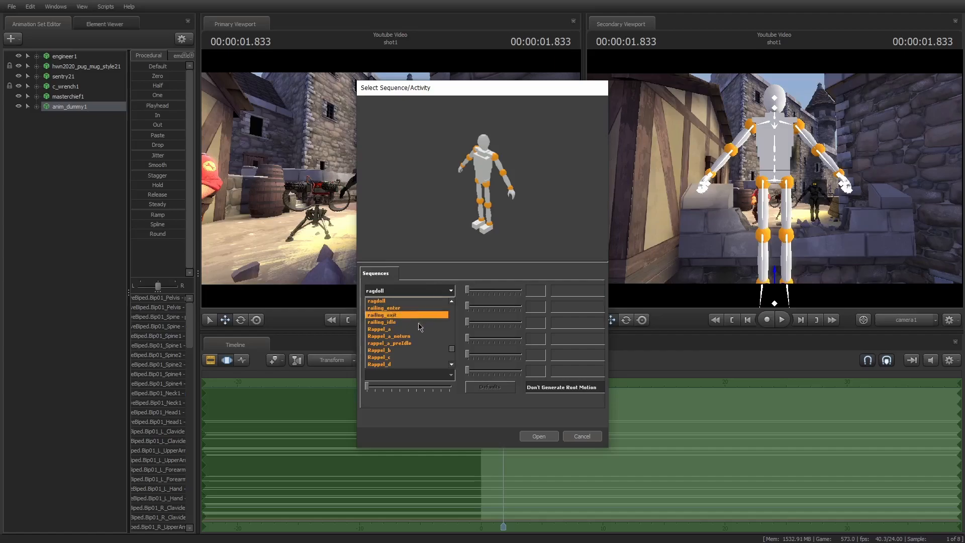
left_click(428, 322)
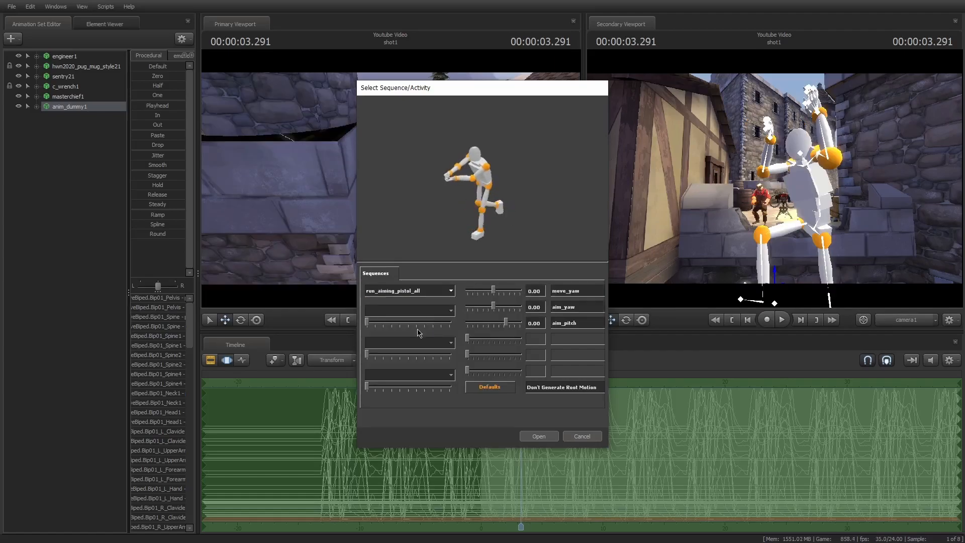
left_click(528, 437)
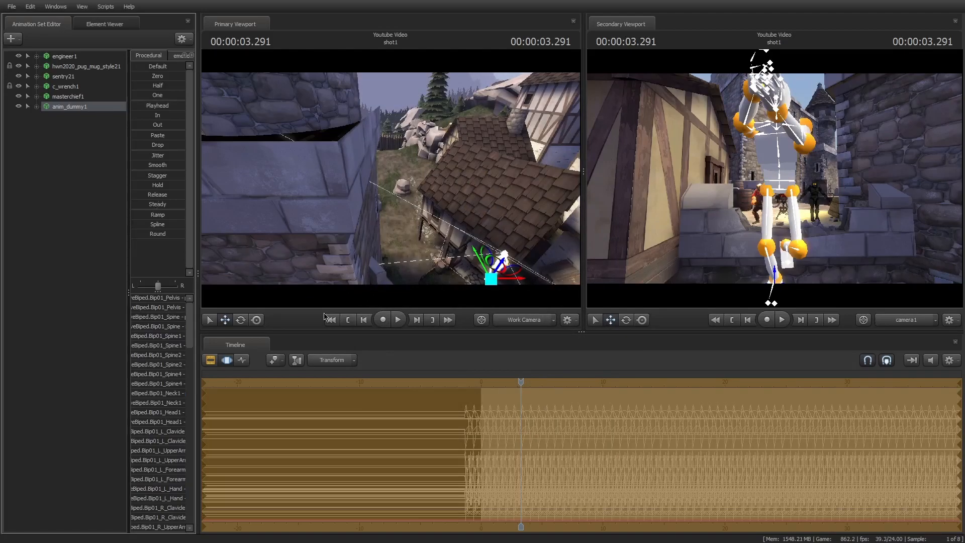
Scrub to 00:00:03.125 and hold anim_dummy1's pose from that moment over the whole timeline with the Playhead procedural preset.
key("w")
left_click_drag(465, 236, 451, 257)
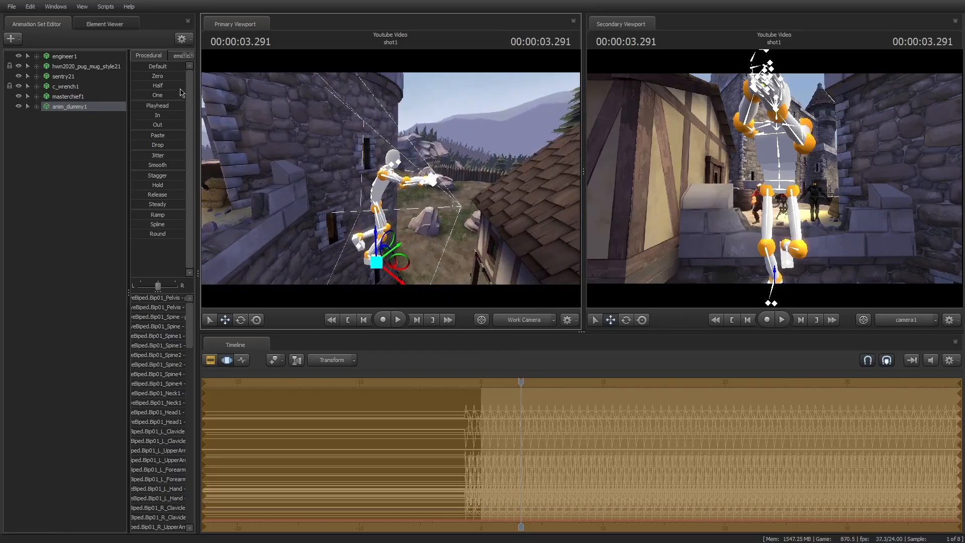
left_click(157, 106)
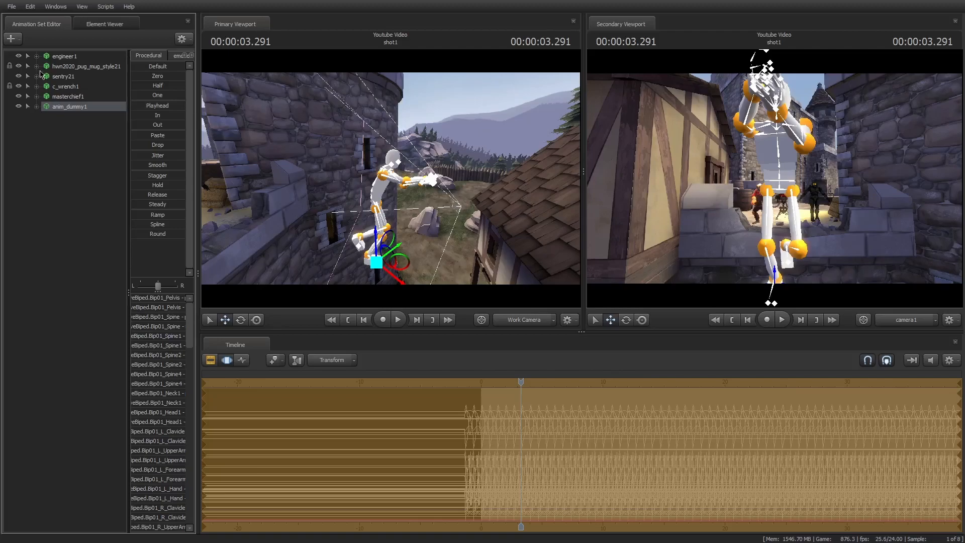
left_click_drag(522, 384, 520, 381)
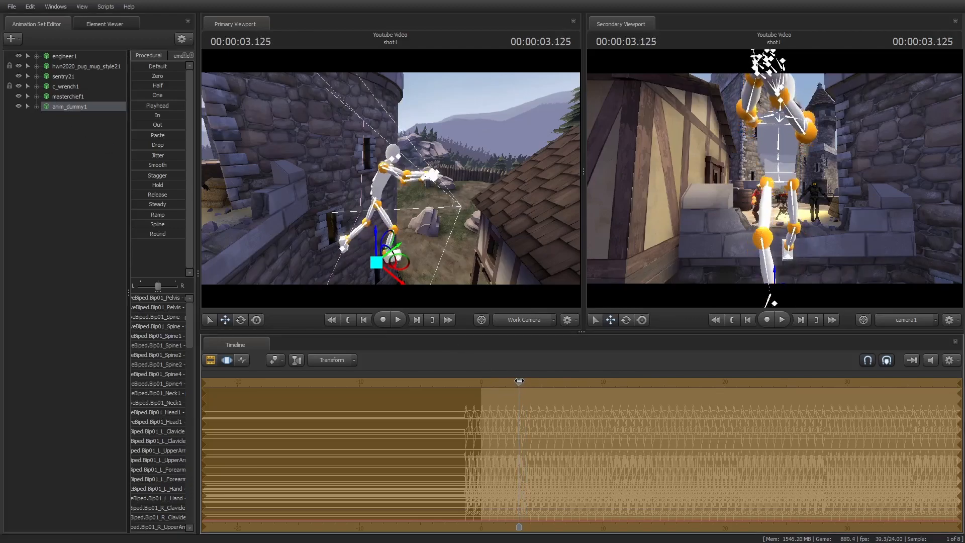
left_click(163, 106)
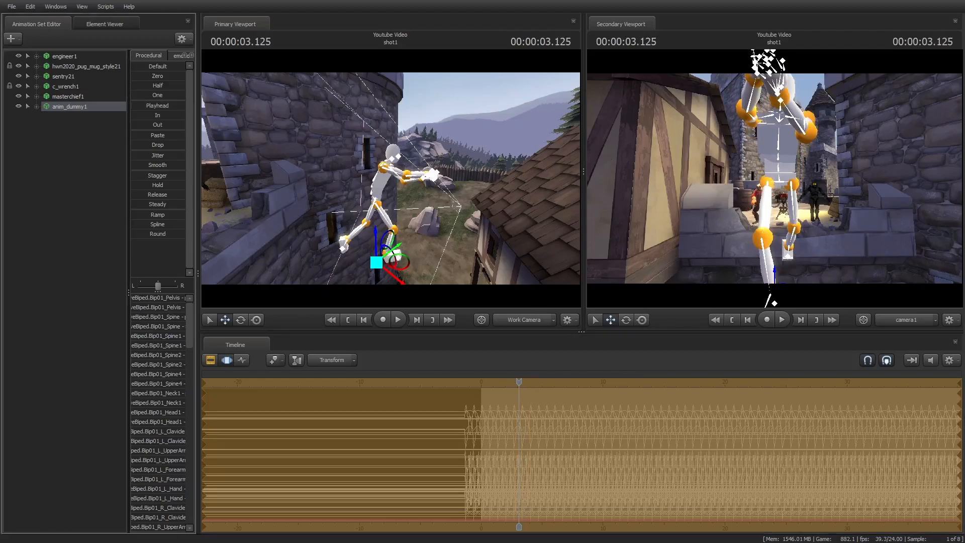
left_click_drag(163, 106, 394, 107)
key("space")
key("space")
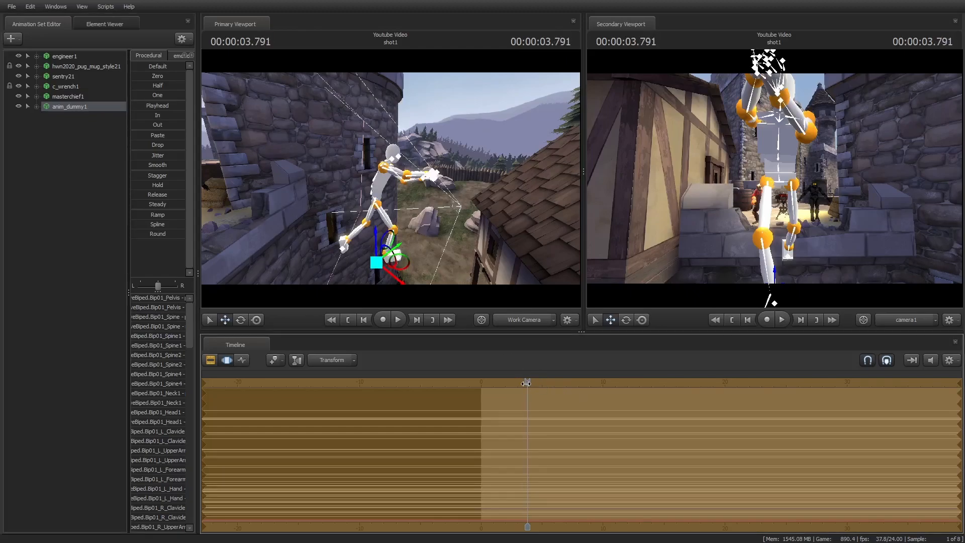
Copy the animation samples of anim_dummy1 and paste them onto masterchief1.
right_click(533, 395)
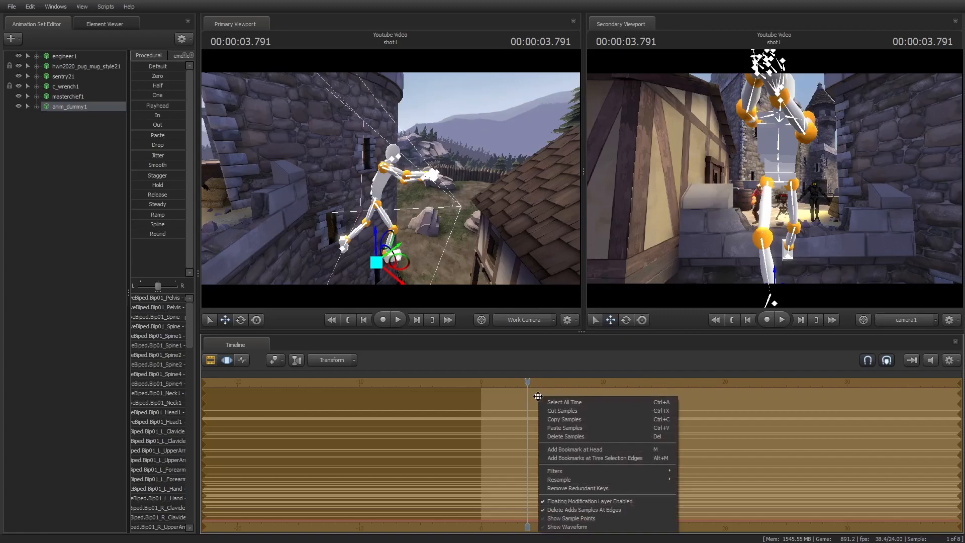
left_click(564, 420)
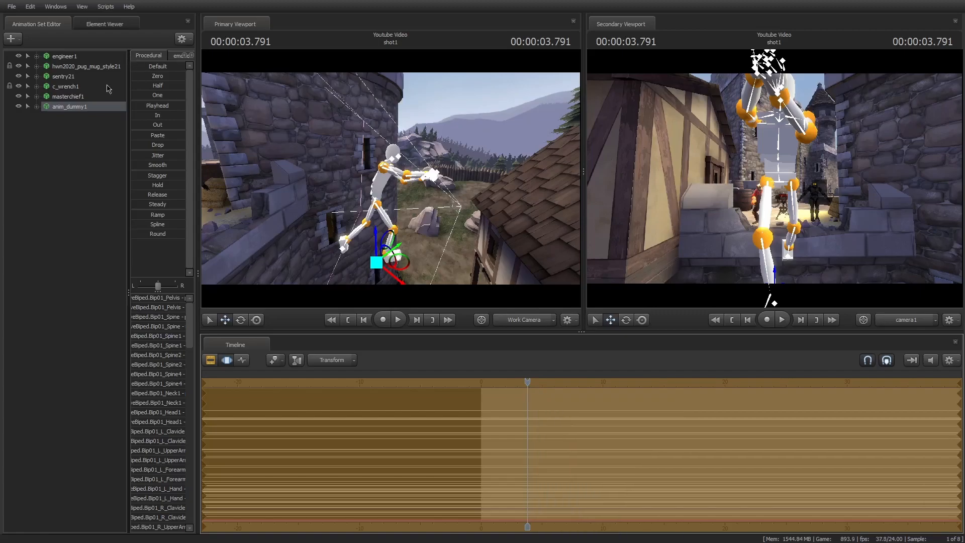
left_click(93, 96)
right_click(557, 406)
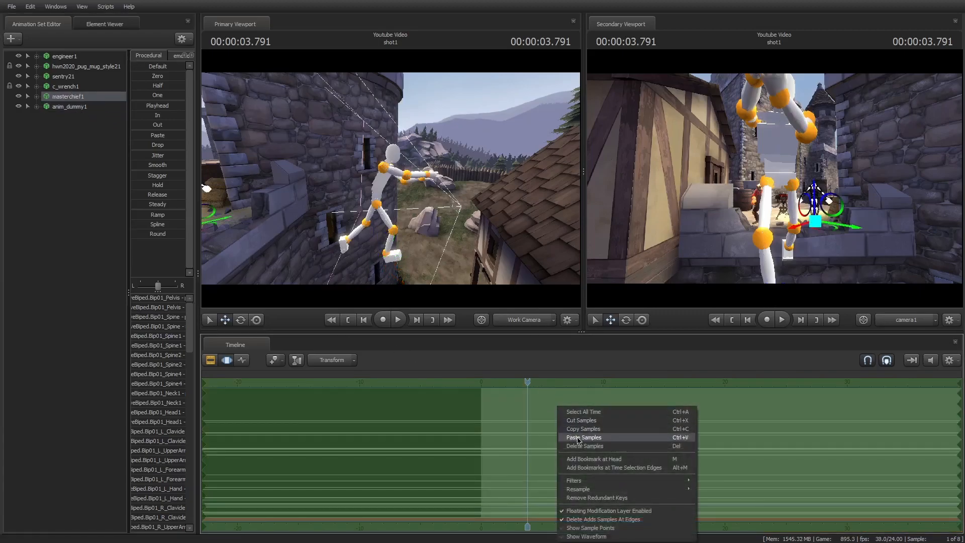
left_click(599, 437)
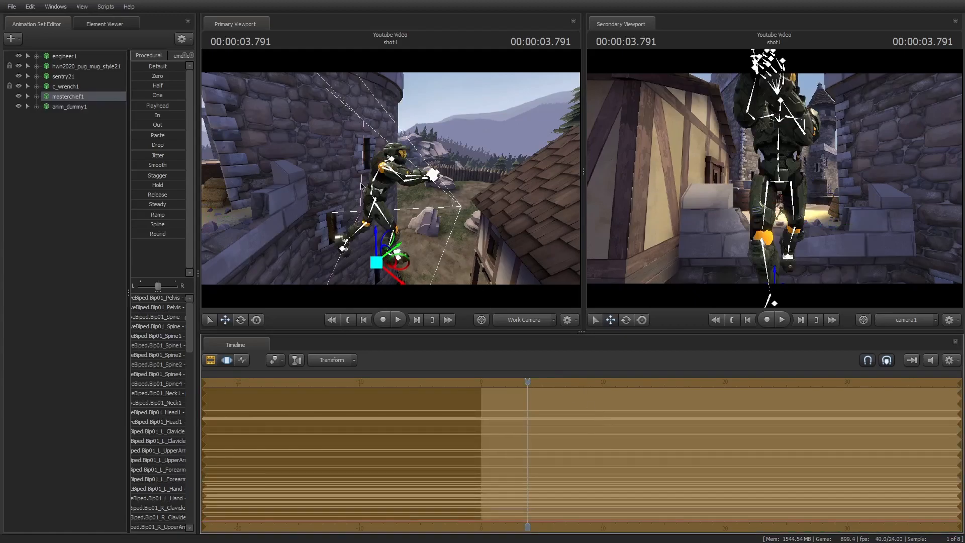
Delete the anim_dummy1 animation set.
left_click(74, 108)
right_click(74, 109)
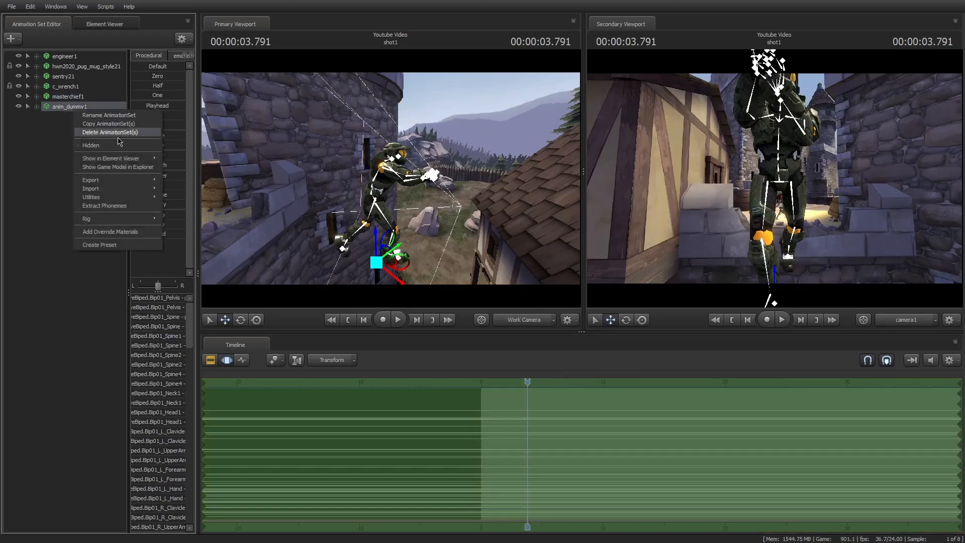
left_click(147, 164)
left_click_drag(509, 227, 509, 227)
Move the posed masterchief1 model back into the courtyard beside the sentry gun.
left_click(68, 97)
left_click_drag(445, 267, 291, 229)
left_click_drag(301, 226, 301, 227)
left_click_drag(416, 211, 418, 225)
left_click_drag(395, 206, 394, 207)
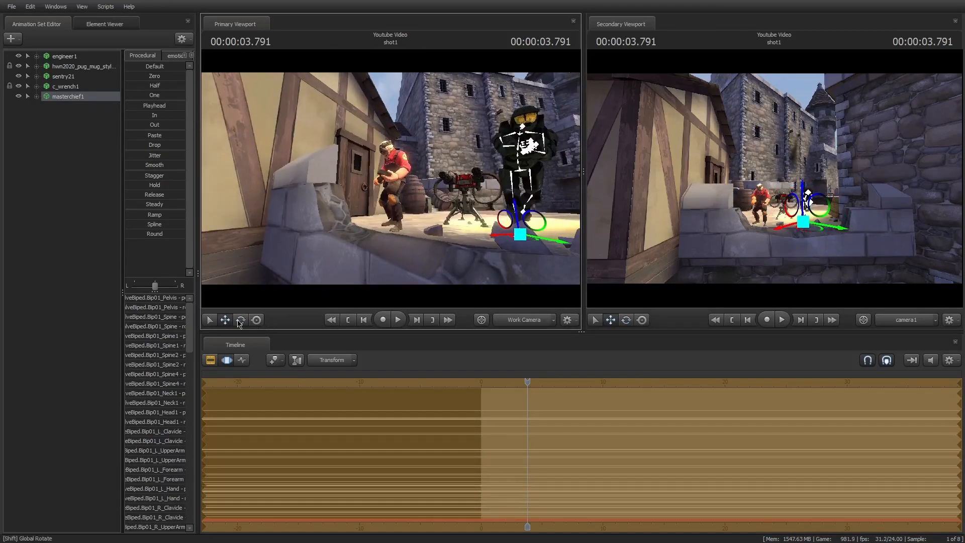
Switch to the Clip Editor and move camera1 closer to the engineer, sentry and masterchief1.
key("F2")
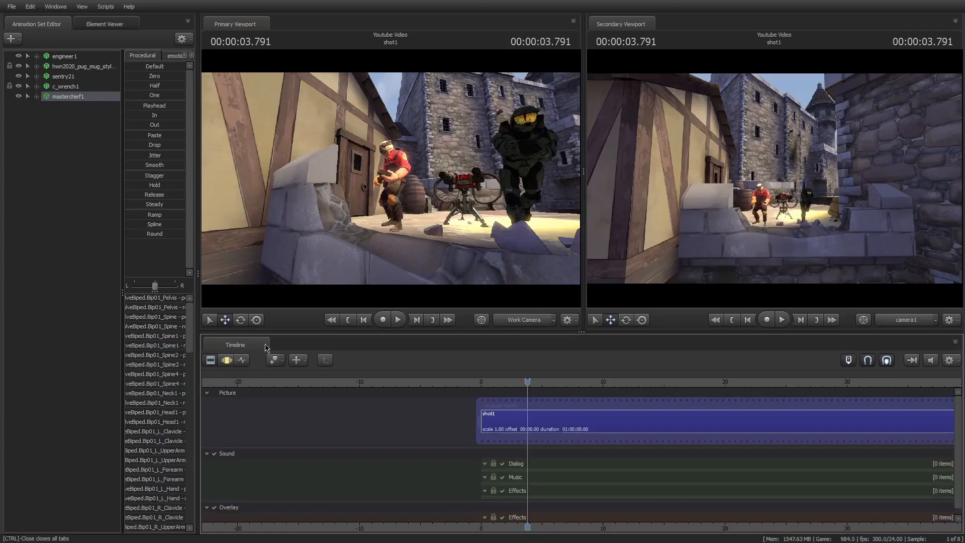
key("w")
left_click_drag(856, 236, 856, 237)
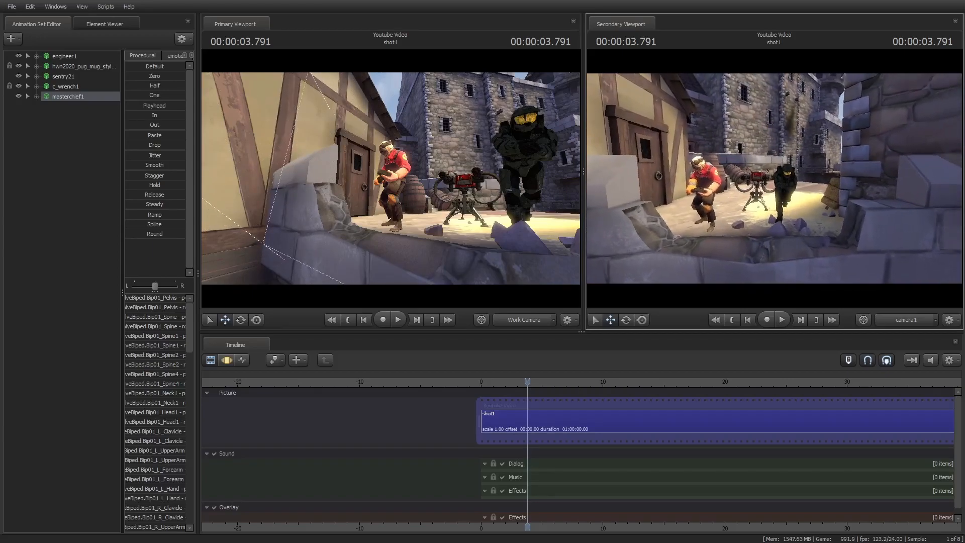
left_click_drag(391, 178, 391, 178)
left_click(12, 39)
left_click(60, 160)
left_click(64, 96)
right_click(66, 96)
left_click(128, 217)
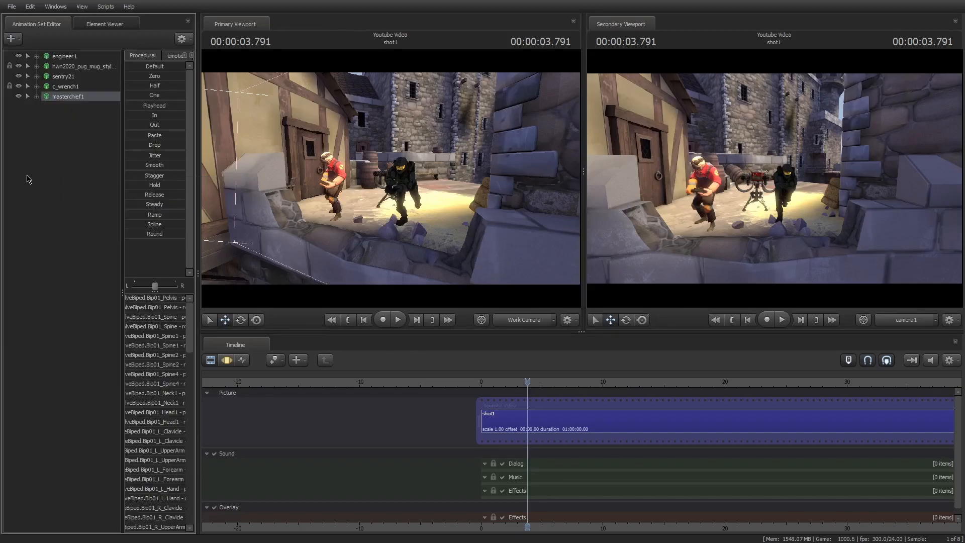
left_click(67, 97)
left_click(65, 97)
left_click(66, 97)
left_click(65, 97)
left_click(66, 97)
Create an animation set for the weapons\w_pistol.mdl model, limiting the model list to the hl2 mod and searching for "pist".
left_click(11, 39)
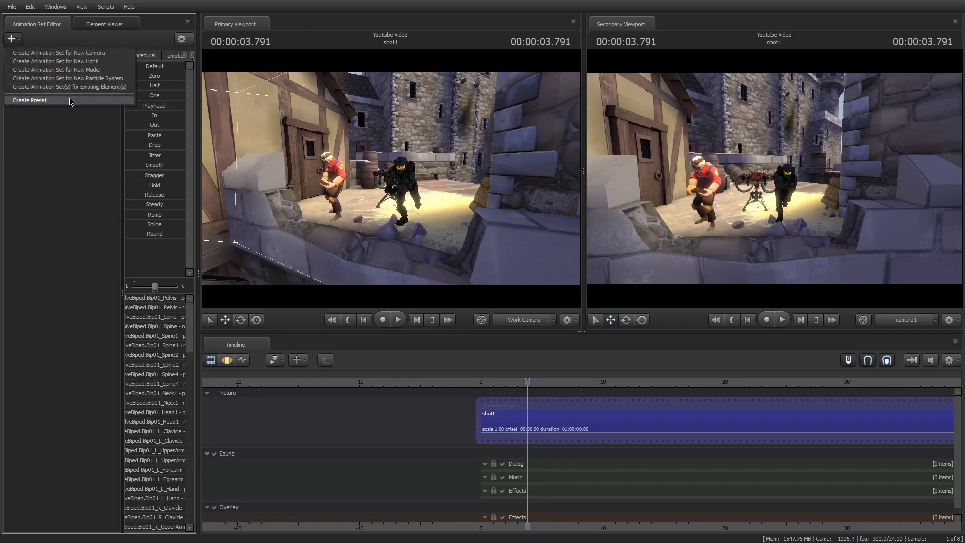
left_click(71, 71)
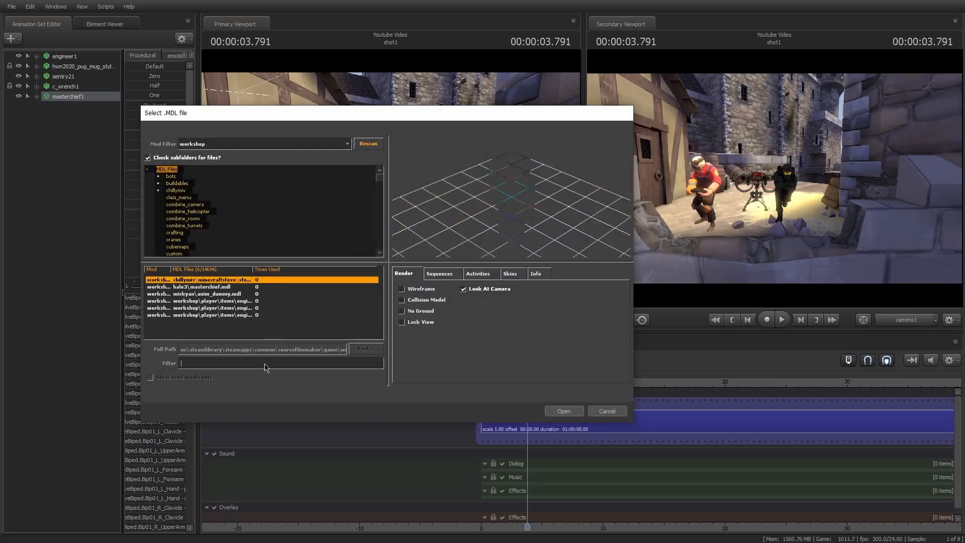
left_click(238, 146)
left_click(235, 168)
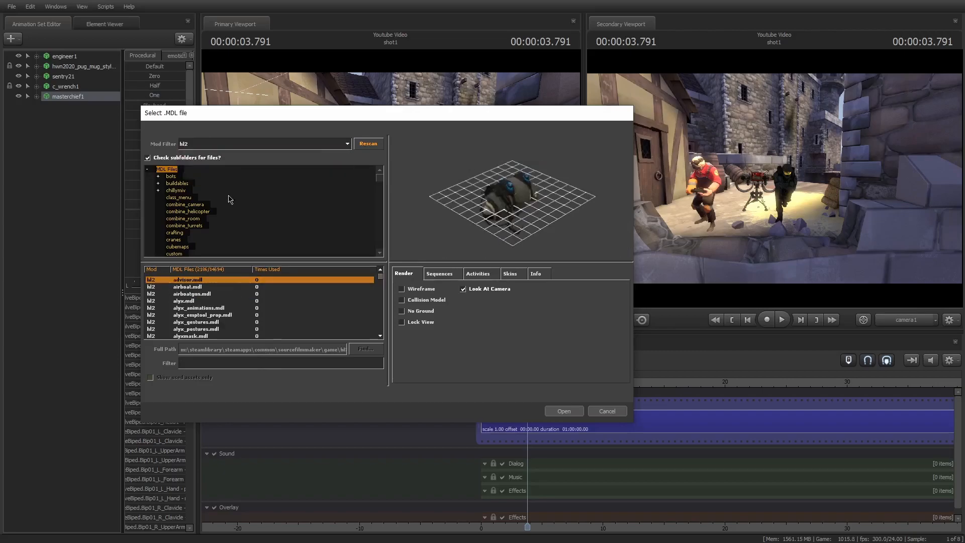
left_click(246, 363)
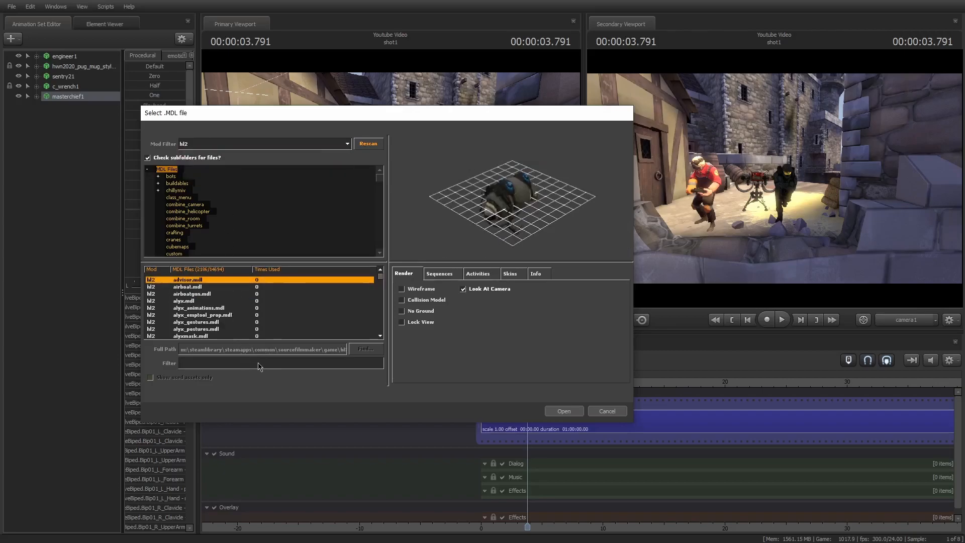
type("pist")
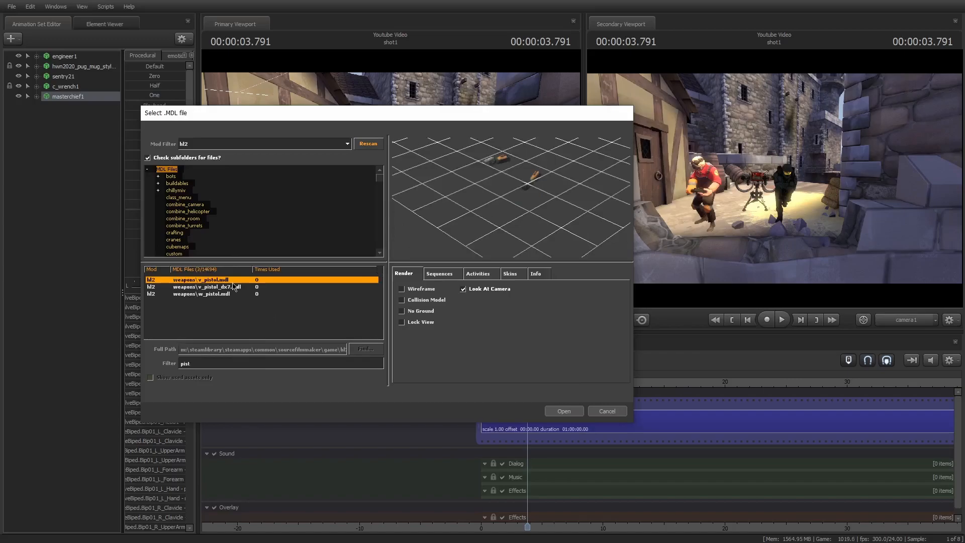
left_click(234, 288)
left_click(241, 294)
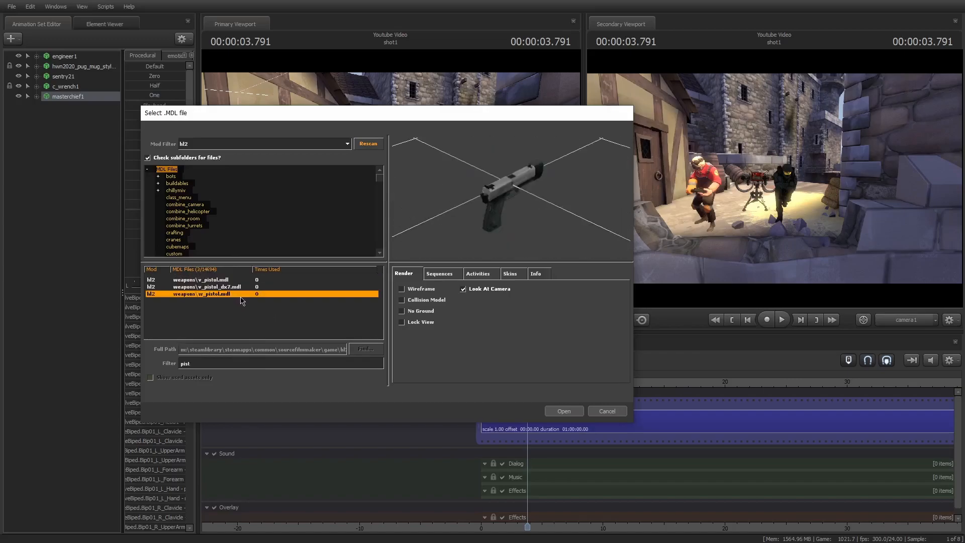
left_click(561, 413)
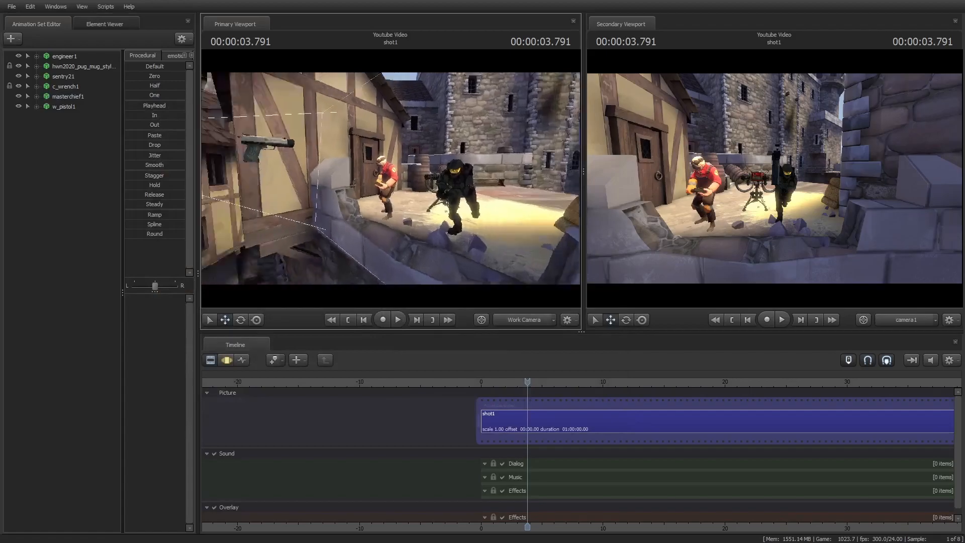
Move and rotate w_pistol1 into masterchief1's hands in the Motion Editor, and return to the Clip Editor.
key("w")
mouse_move(393, 183)
left_mouse_down()
mouse_move(412, 189)
mouse_move(393, 182)
left_mouse_up()
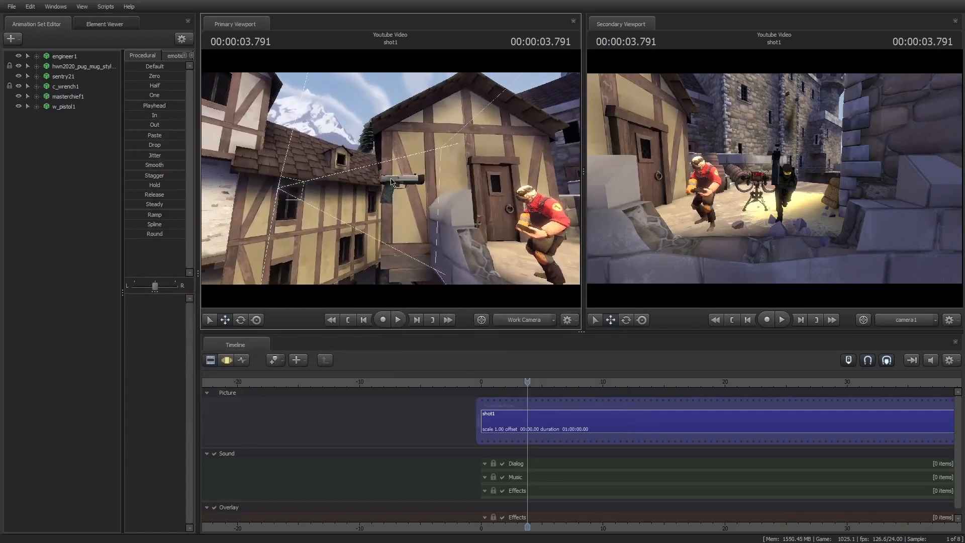
left_click(64, 107)
left_click_drag(455, 212, 418, 191)
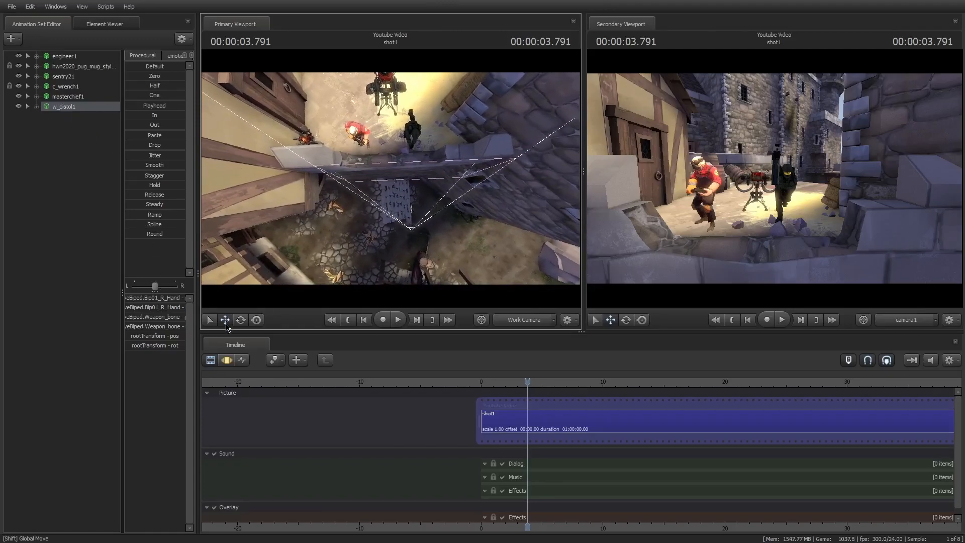
left_click(227, 359)
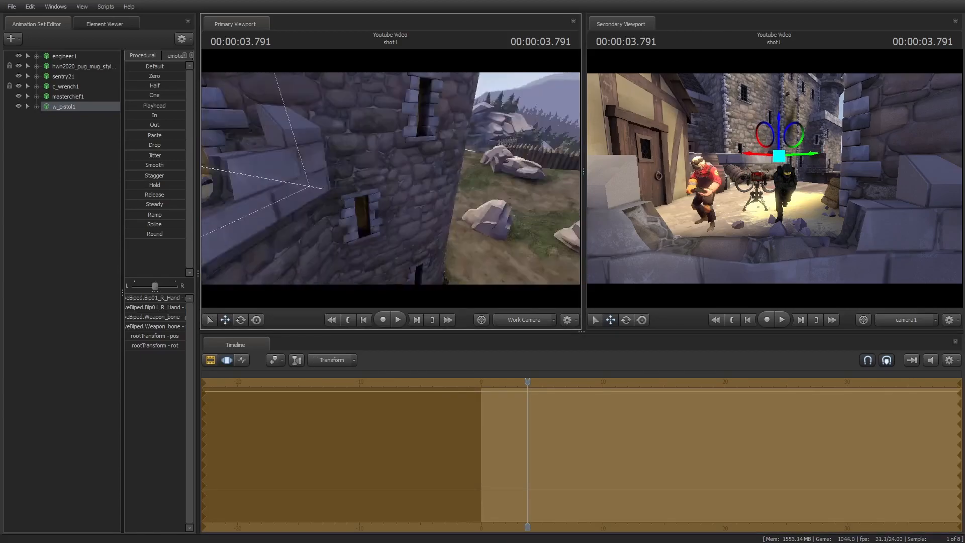
left_click_drag(400, 199, 382, 191)
key("e")
key("q")
key("w")
key("e")
left_click(211, 360)
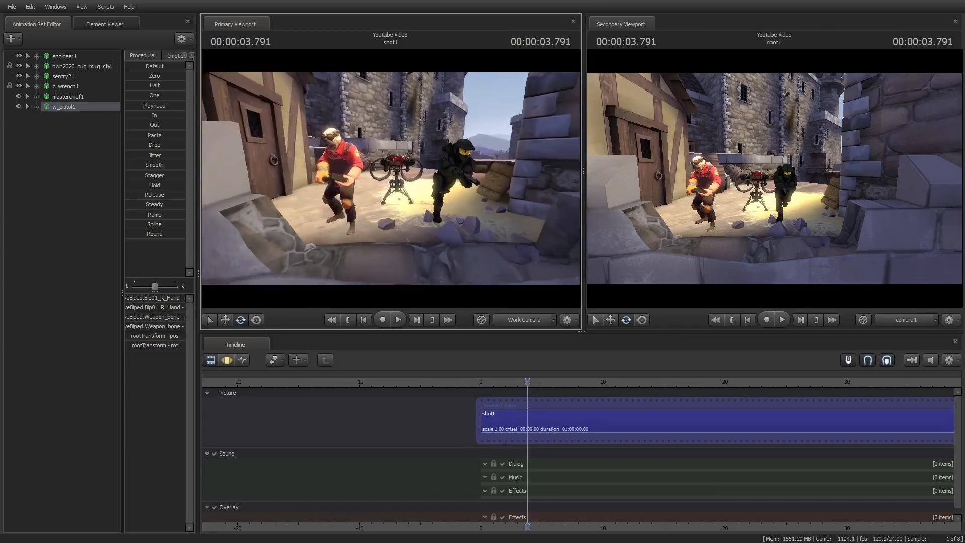
Create an animation set for the gman.mdl model from the hl2 mod, filtering the model list with "gman".
key("s")
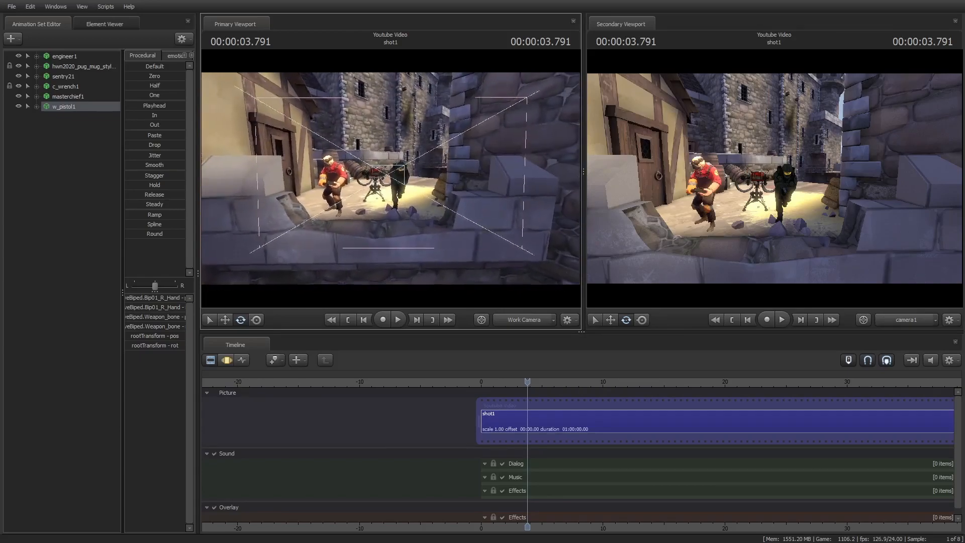
key("w")
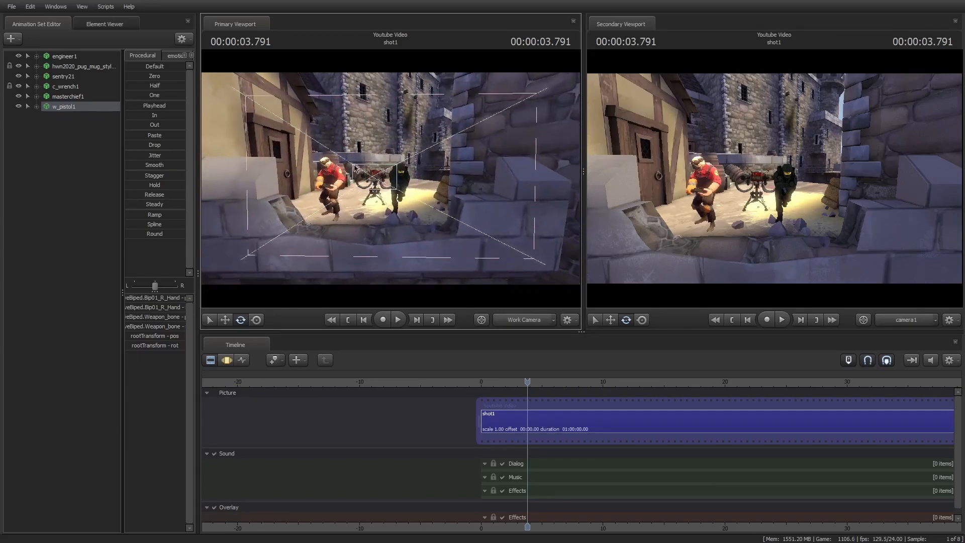
left_click(11, 38)
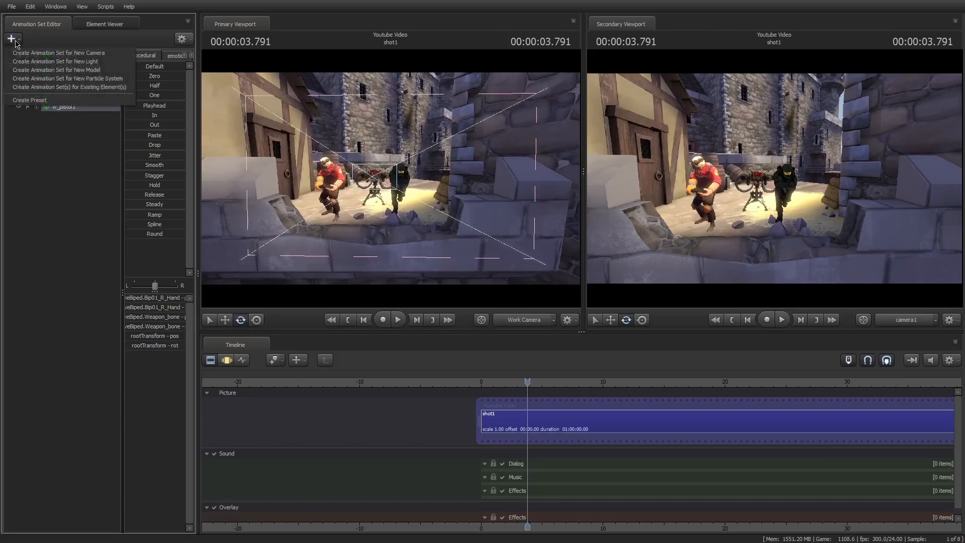
left_click(50, 70)
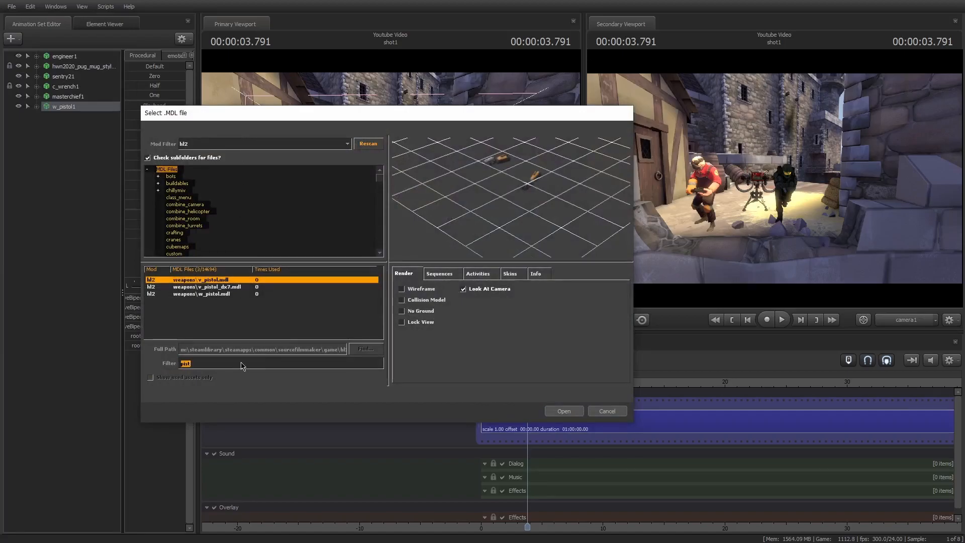
type("gan")
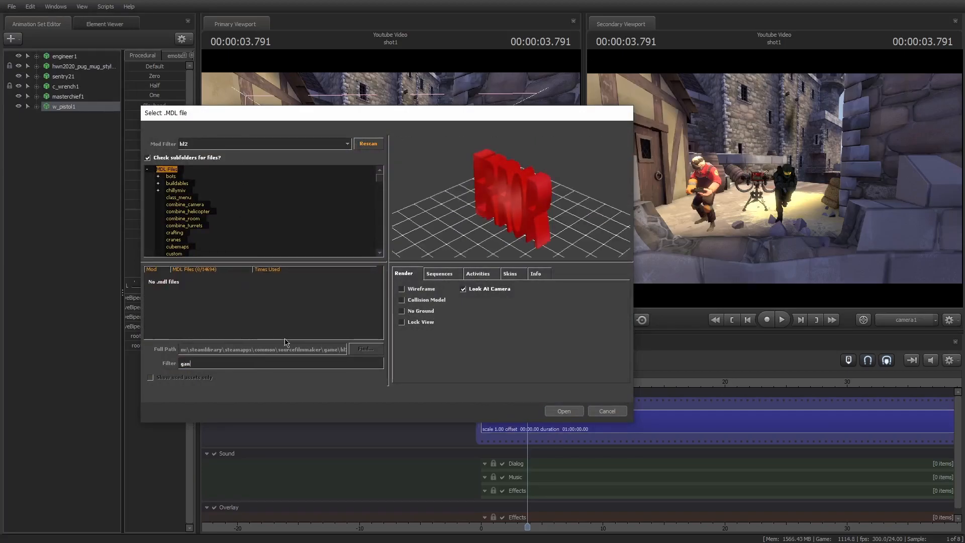
key("BackSpace")
key("BackSpace")
type("man")
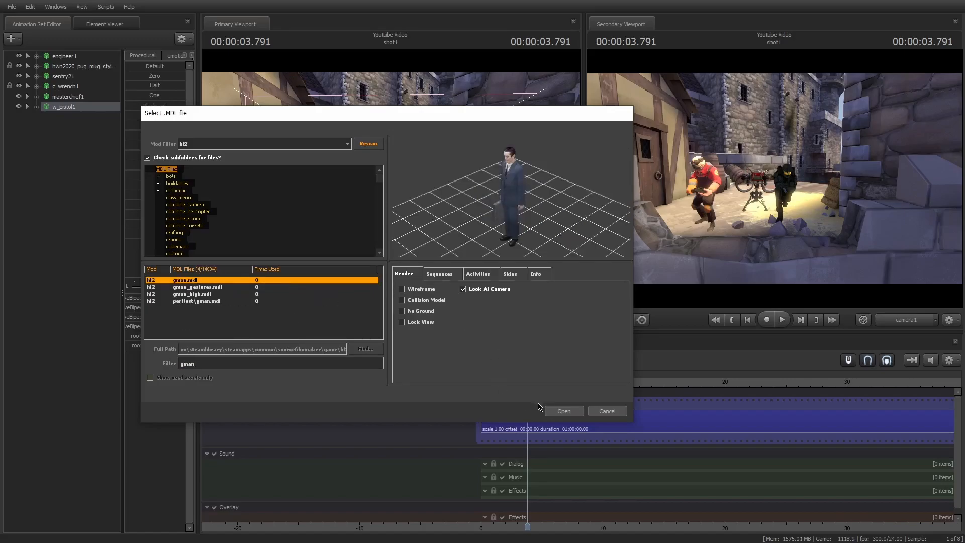
left_click(560, 411)
Import the Sit_Ground sequence onto gman1.
left_click(62, 119)
right_click(61, 117)
mouse_move(104, 204)
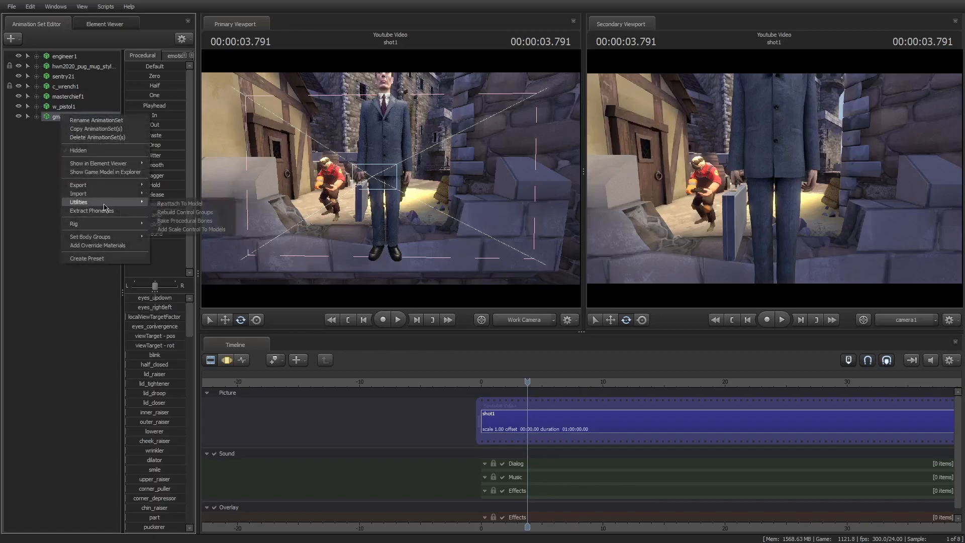
left_click(173, 206)
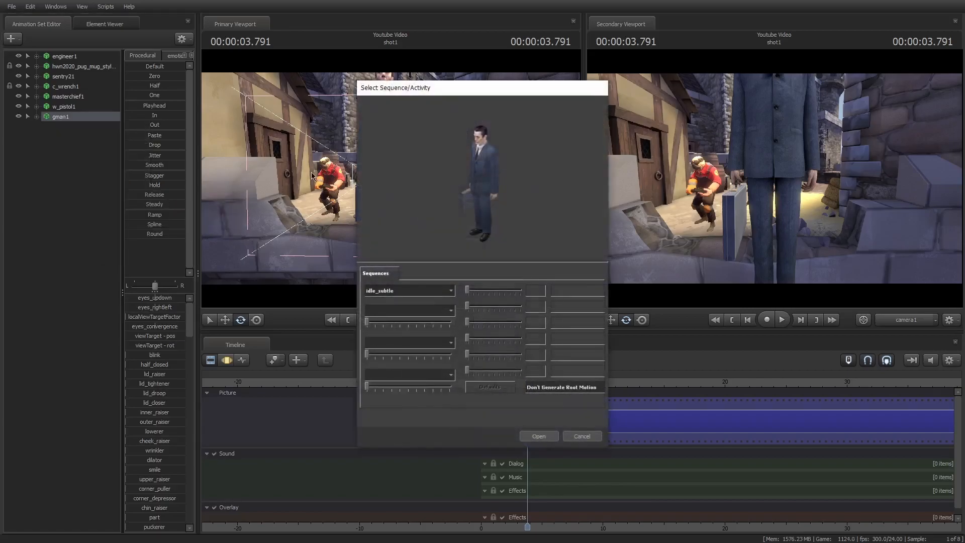
left_click(429, 294)
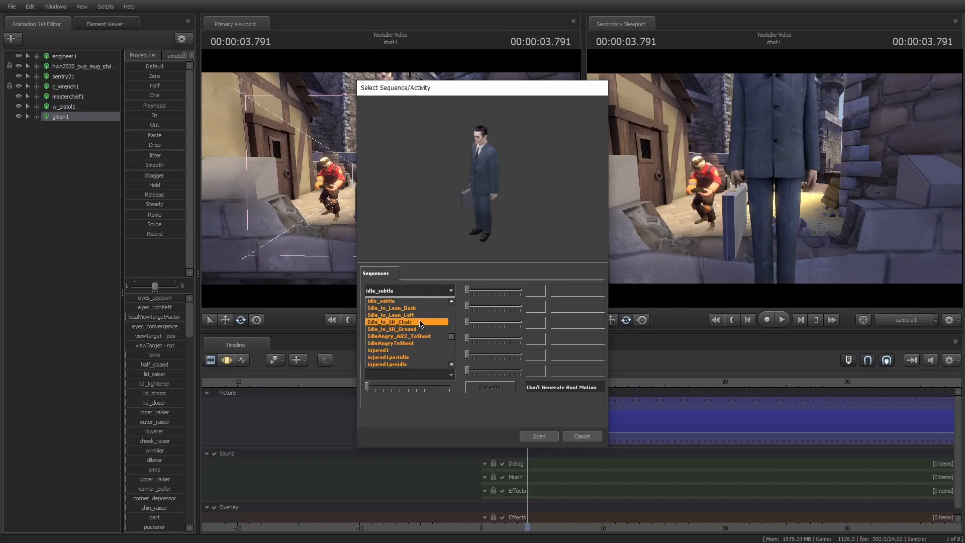
key("s")
scroll(422, 322, "down", 5)
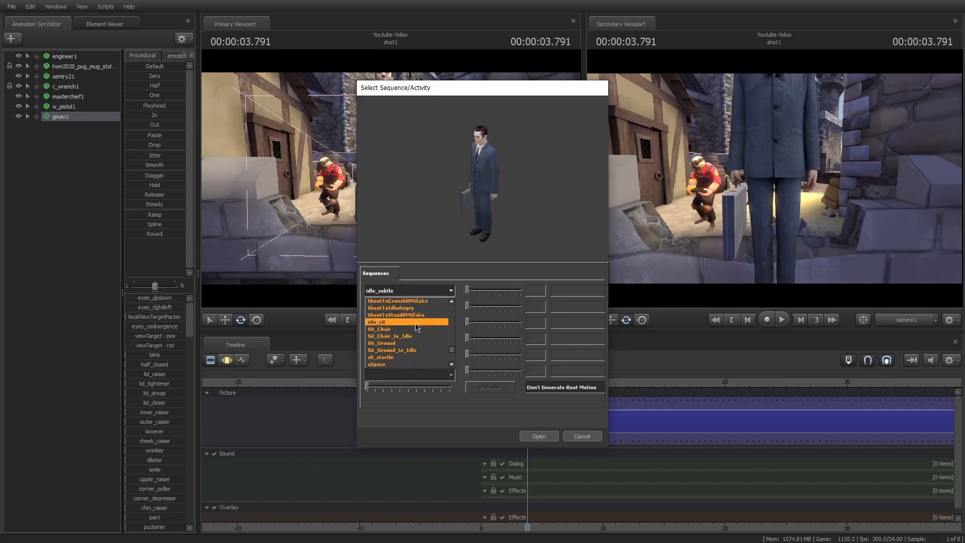
left_click(406, 343)
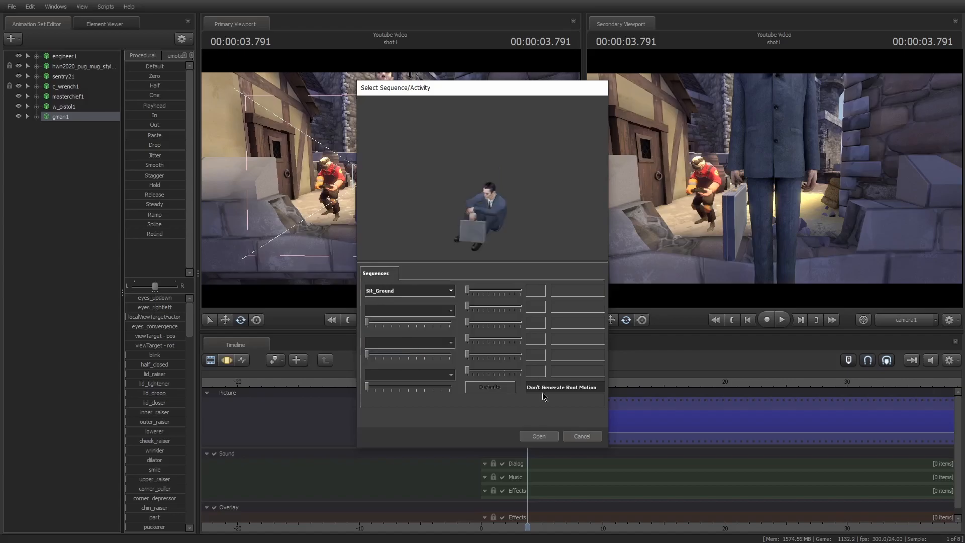
left_click(538, 437)
left_click_drag(471, 265, 419, 269)
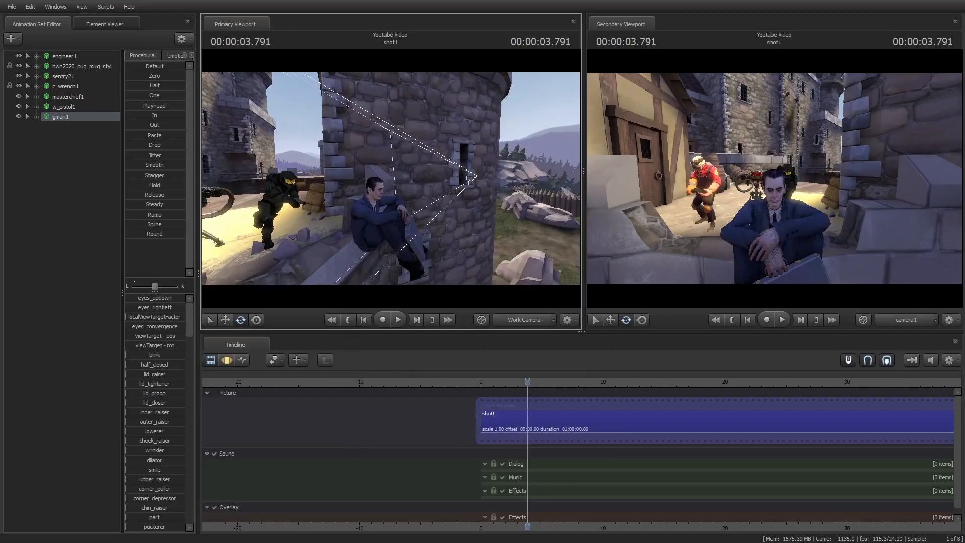
Import the Sit_Chair sequence onto gman1.
right_click(79, 120)
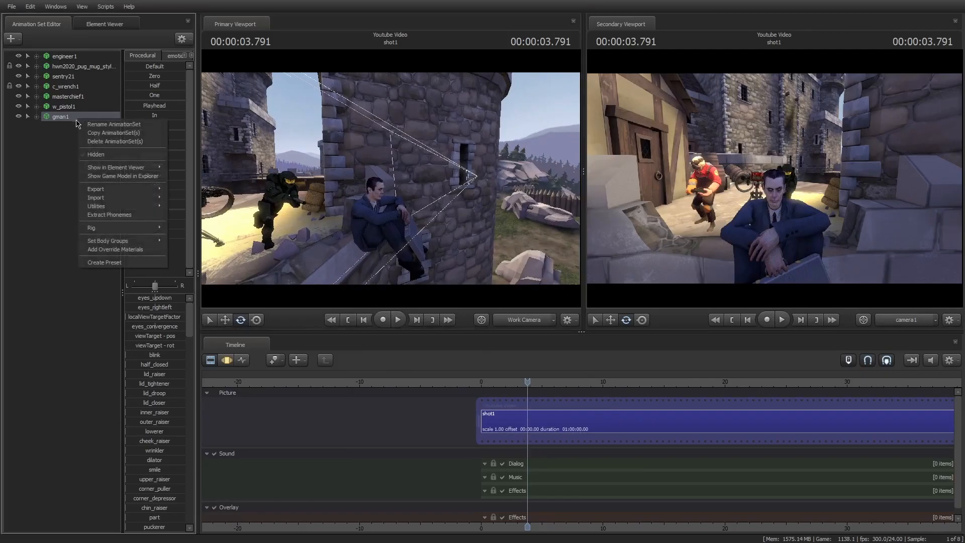
left_click(187, 208)
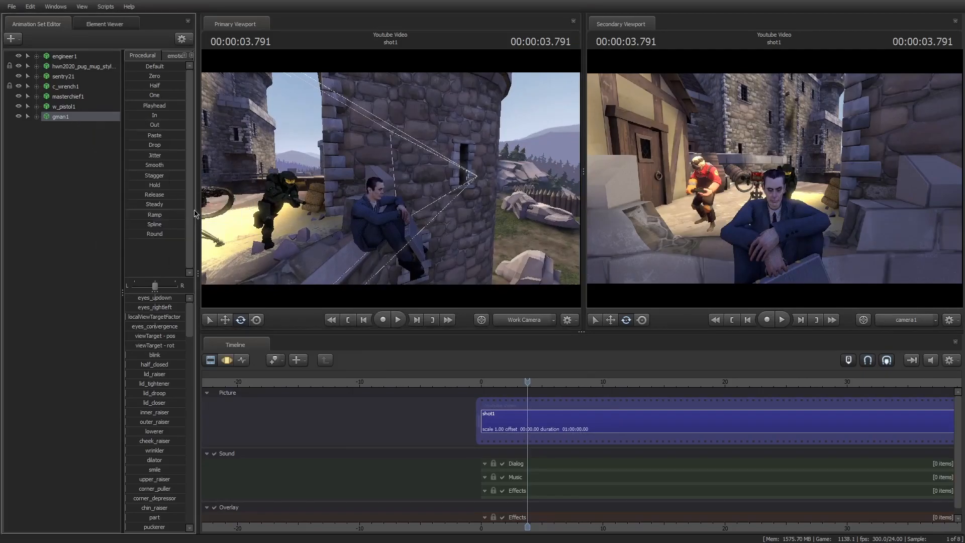
left_click(410, 291)
scroll(415, 343, "down", 10)
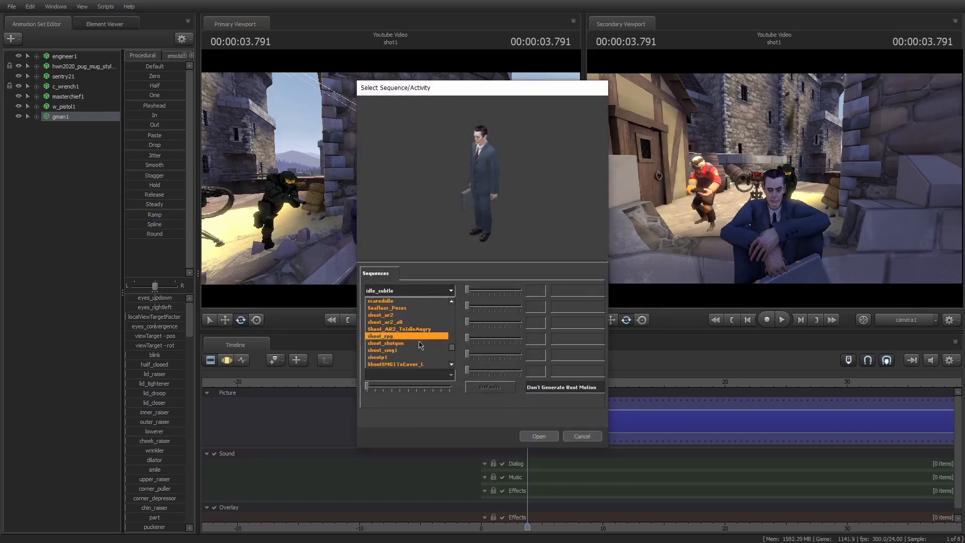
scroll(416, 342, "down", 8)
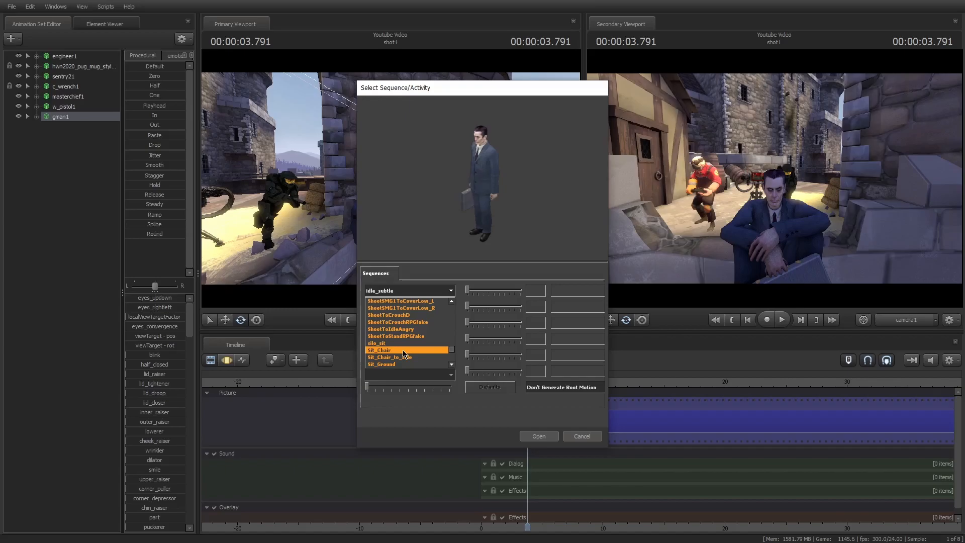
left_click(402, 350)
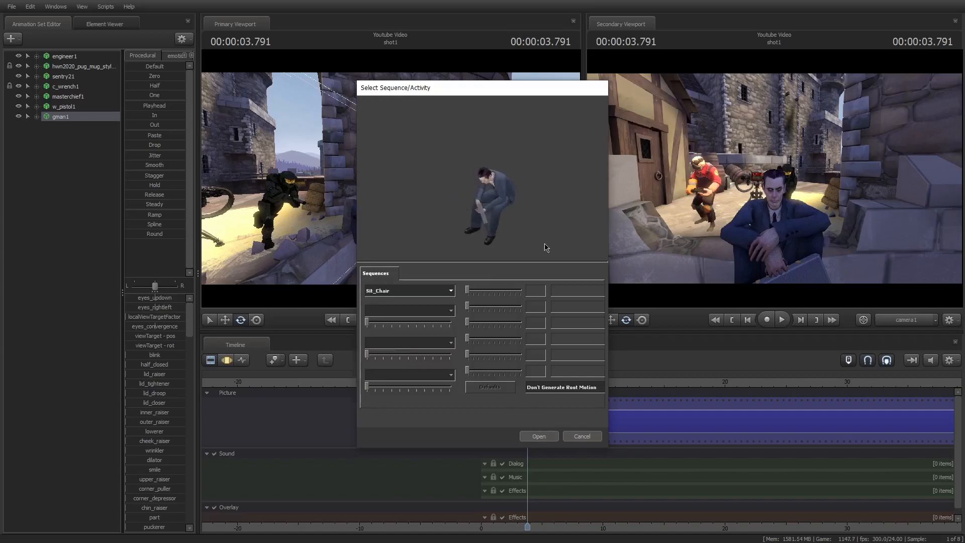
left_click(539, 436)
left_click_drag(322, 166, 291, 158)
Set gman1's briefcase body group to <none>.
right_click(79, 118)
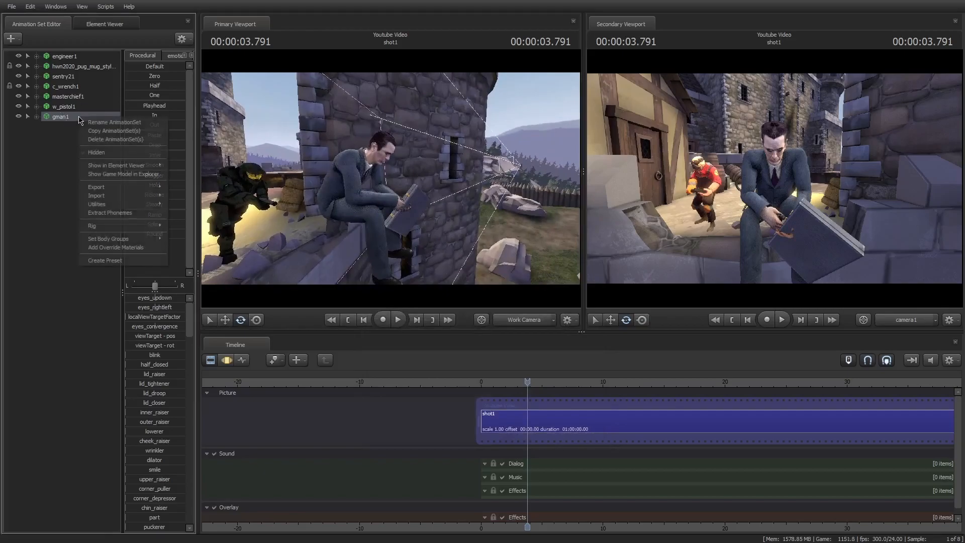
mouse_move(139, 239)
mouse_move(183, 249)
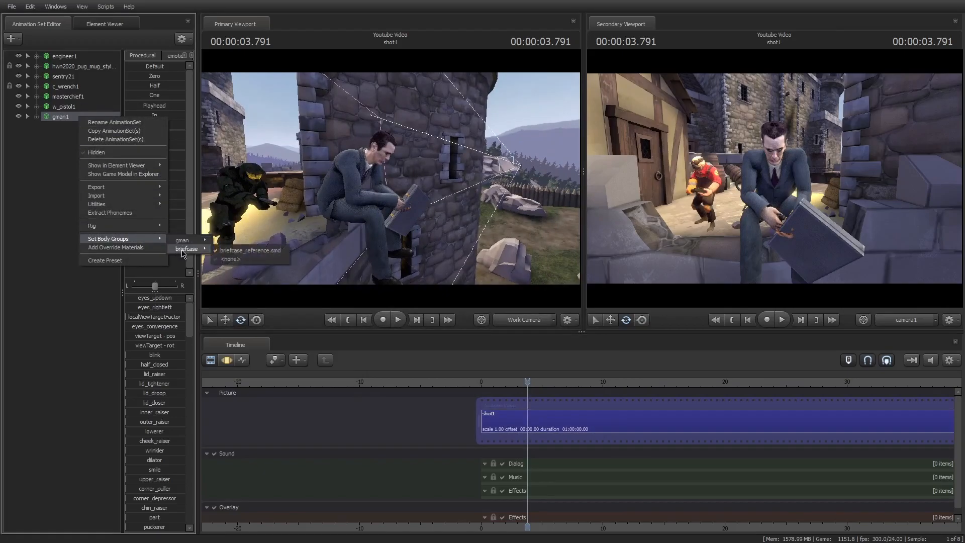
left_click(223, 257)
left_click_drag(261, 243, 227, 238)
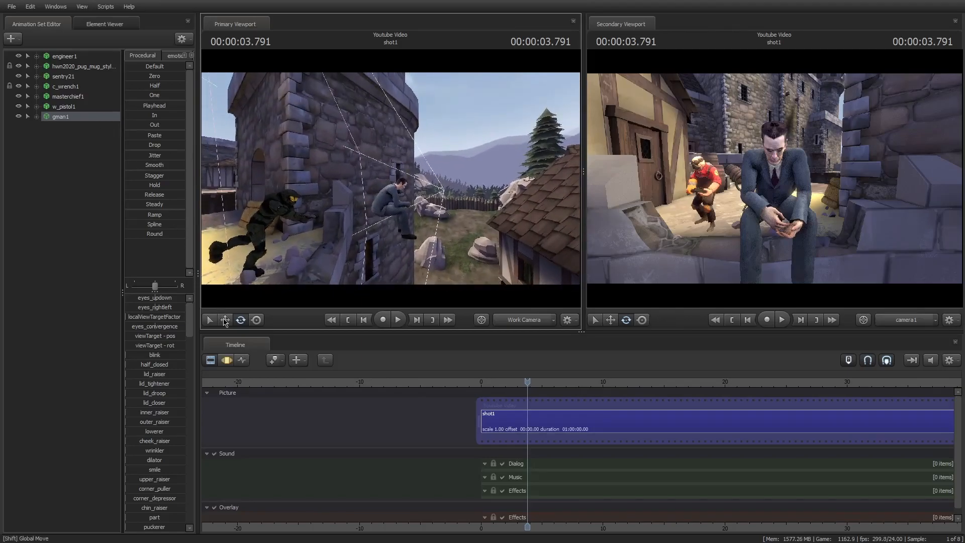
In the Motion Editor, move the seated gman1 onto the broken wall ledge in front of the engineer and masterchief1.
left_click(227, 360)
left_click(409, 240)
key("f")
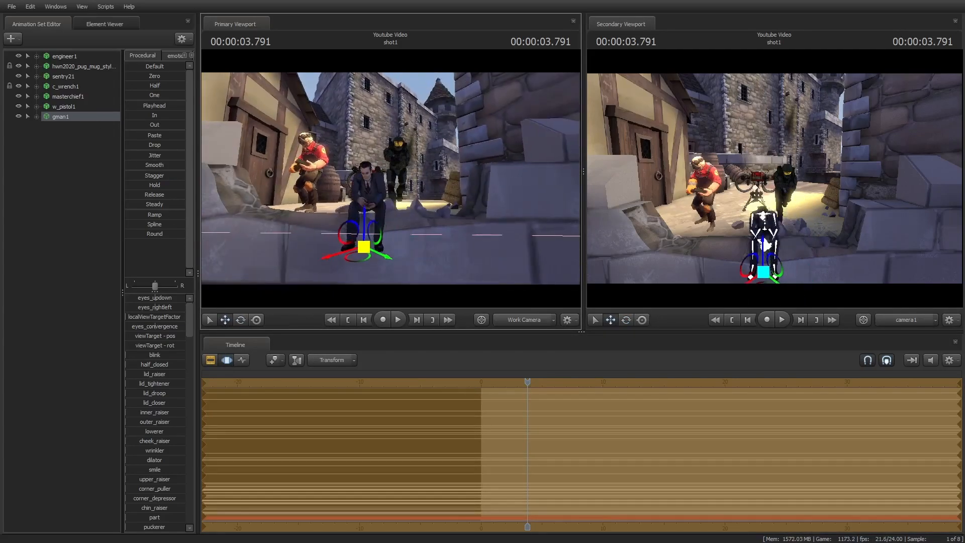
left_click_drag(123, 327, 138, 137)
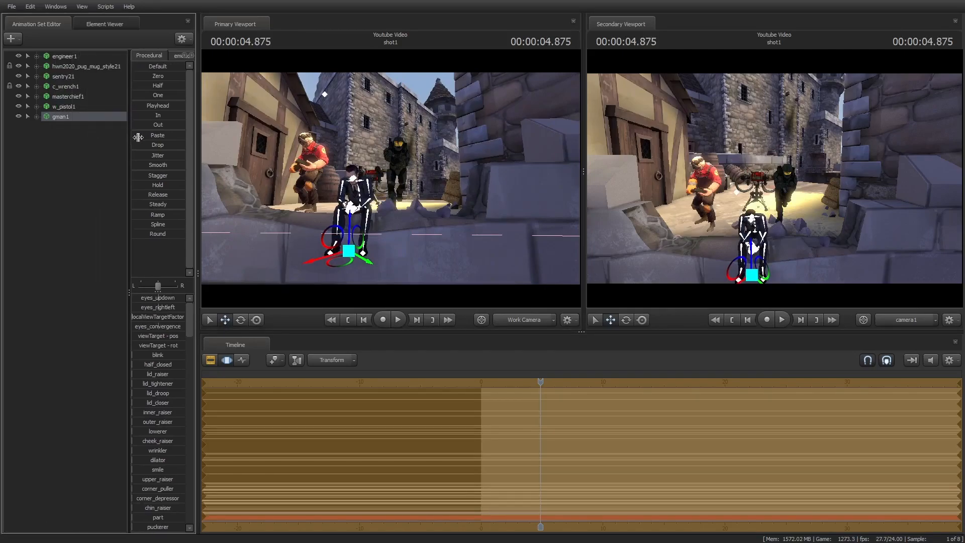
left_click(210, 320)
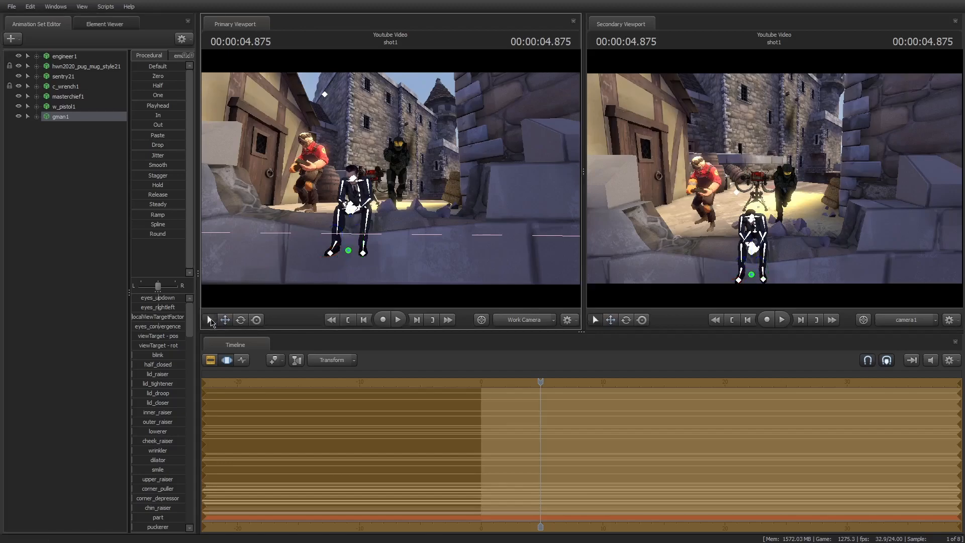
Switch back to the Clip Editor and reframe camera1 around the engineer, sentry, masterchief1 and the seated gman1.
left_click(211, 361)
left_click_drag(323, 265, 323, 265)
left_click_drag(769, 188, 770, 189)
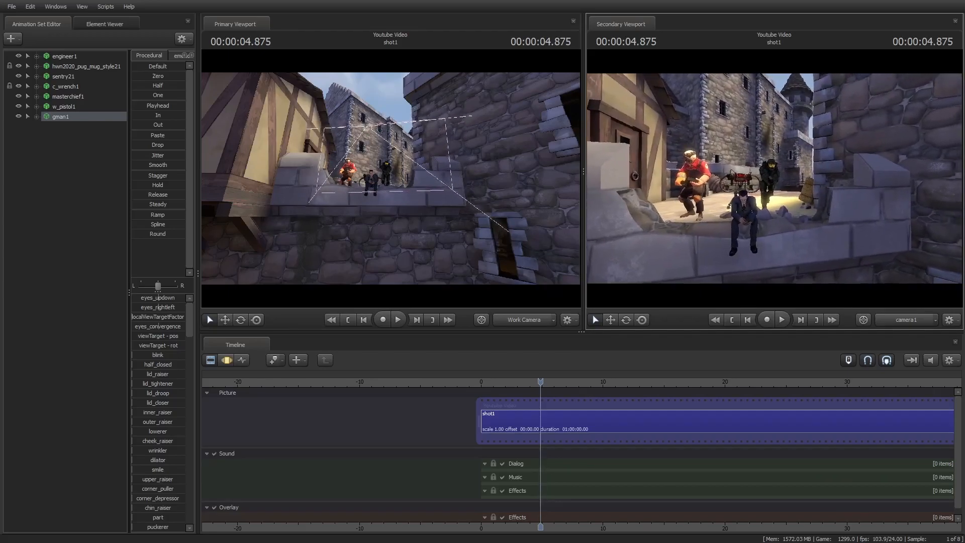
Reposition sentry21 between the engineer and masterchief1, and adjust camera1's framing of the group.
left_click_drag(449, 281, 449, 281)
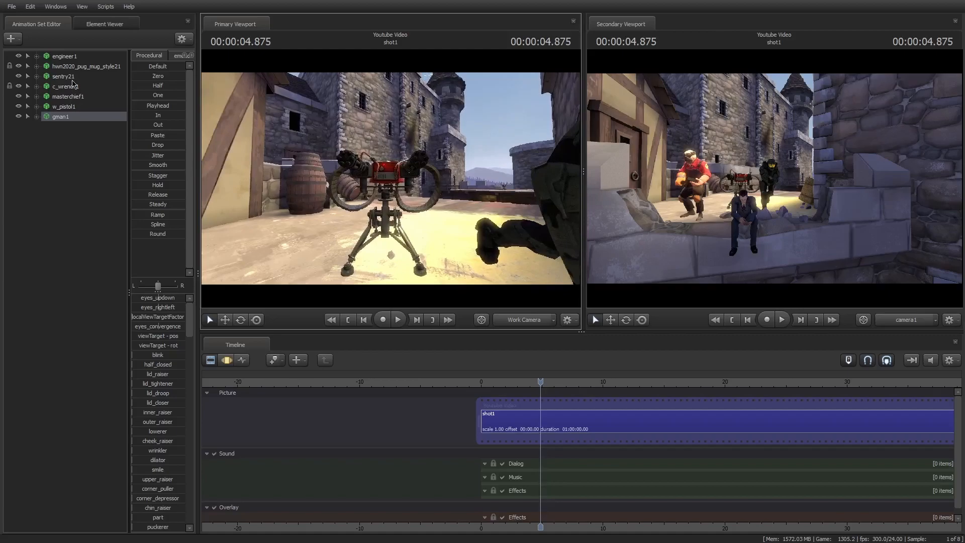
left_click(66, 76)
mouse_move(335, 272)
left_mouse_down()
mouse_move(216, 251)
mouse_move(335, 272)
left_mouse_up()
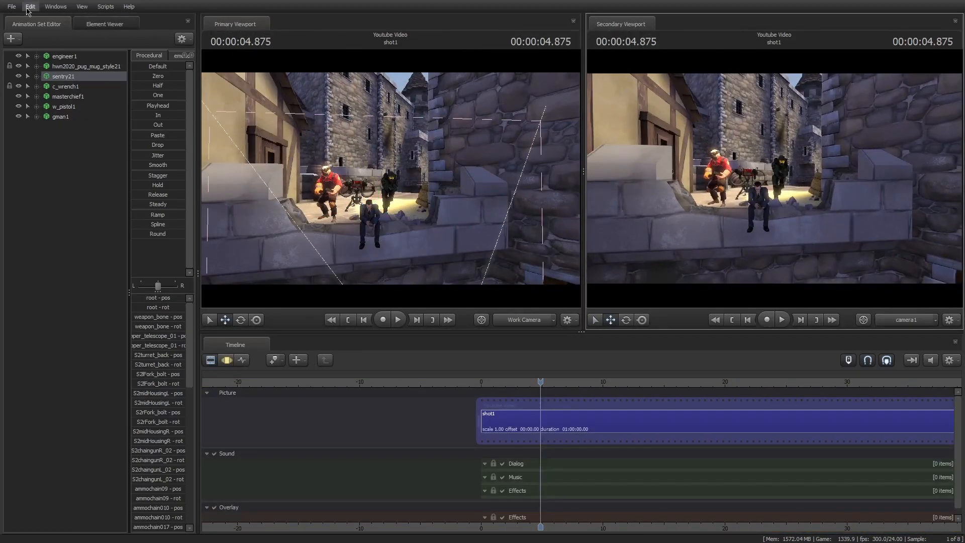
Export the shot as a TGA poster to the renders folder, continuing without saving the session.
left_click(11, 7)
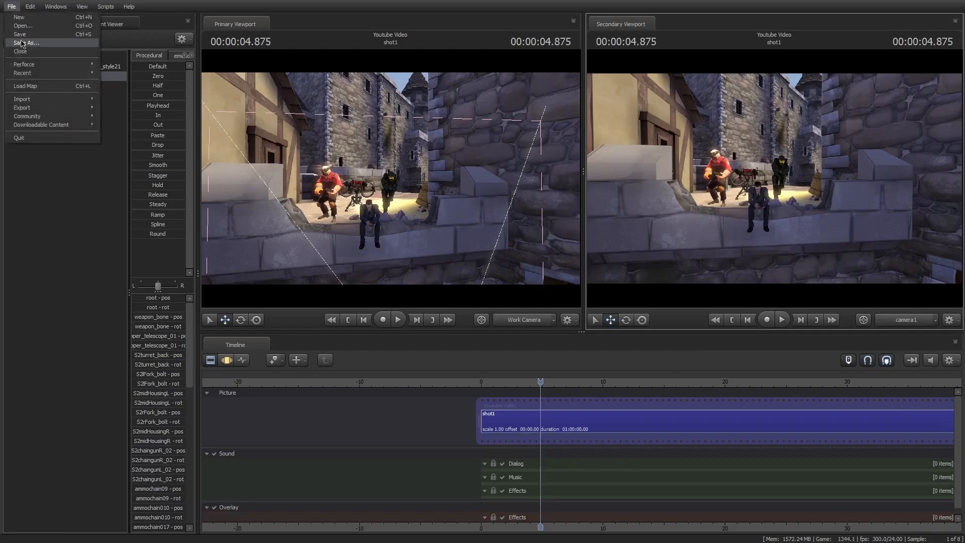
mouse_move(44, 109)
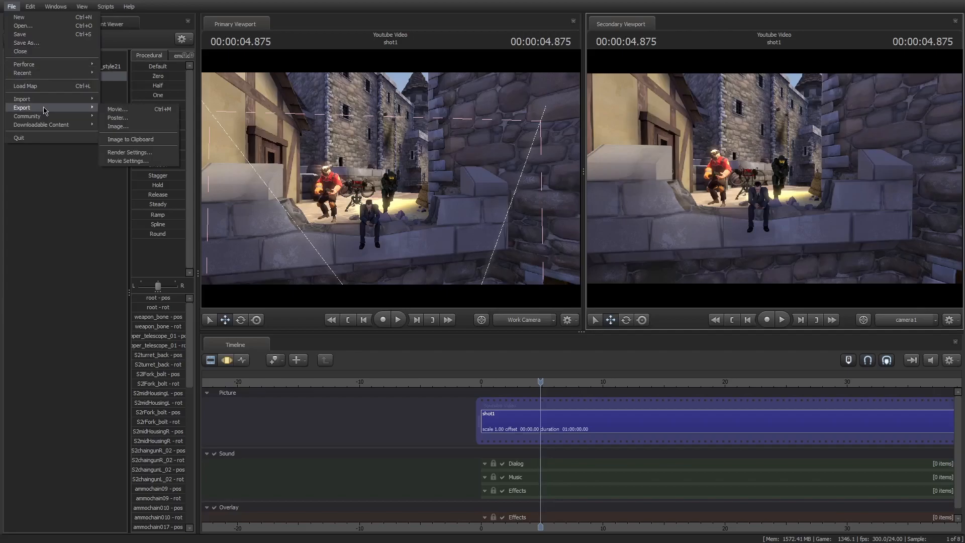
left_click(141, 126)
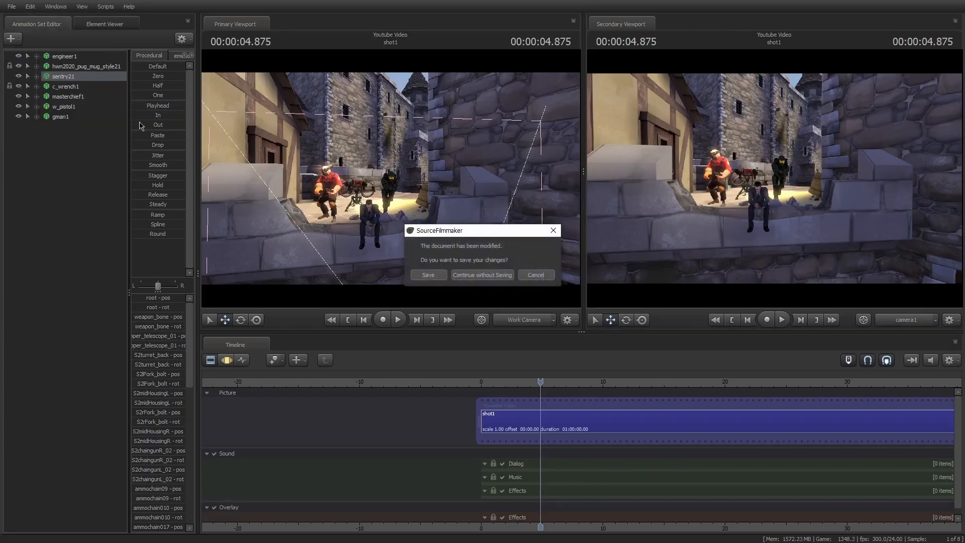
left_click(478, 276)
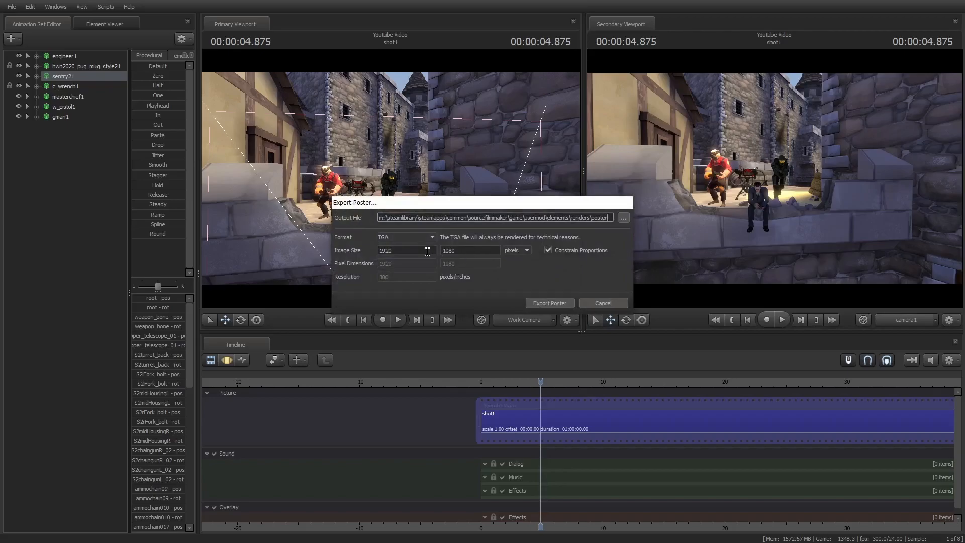
left_click(406, 250)
left_click(461, 251)
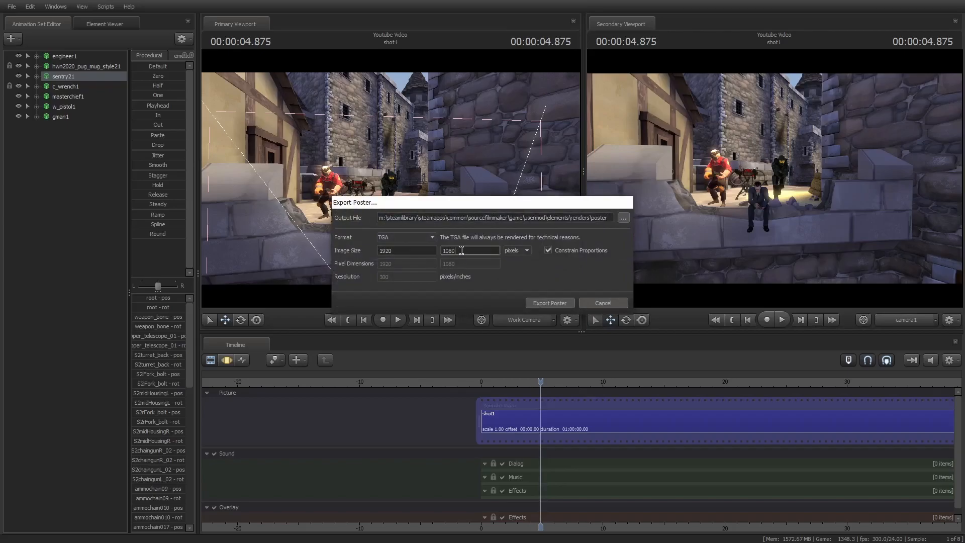
type("2")
left_click(552, 304)
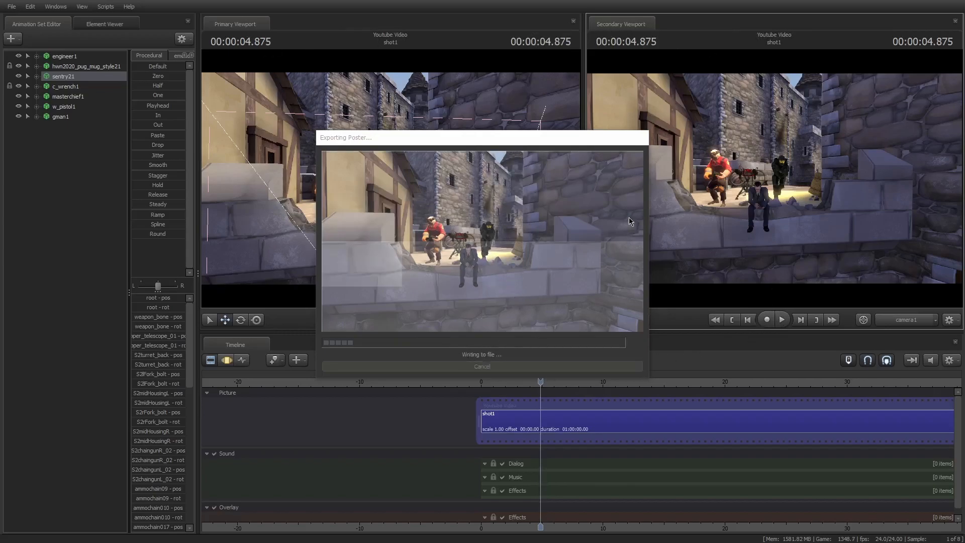
Switch from Source Filmmaker to the desktop, open a File Explorer window and minimise the Steam library window.
key("alt+Tab")
key("alt+Tab")
key("alt+Tab")
key("alt+Tab")
key("alt+Tab")
key("alt+Tab")
key("alt+Tab")
key("alt+Tab")
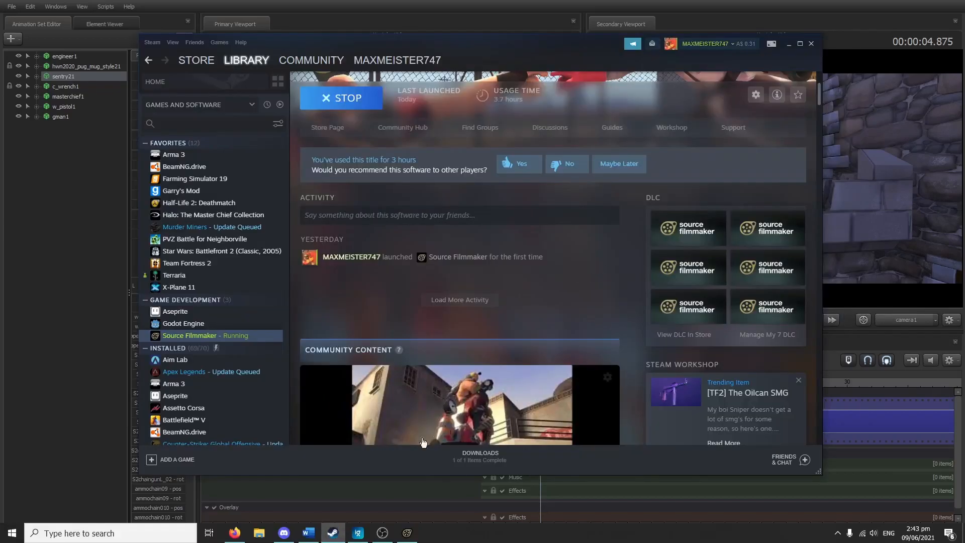
left_click(259, 533)
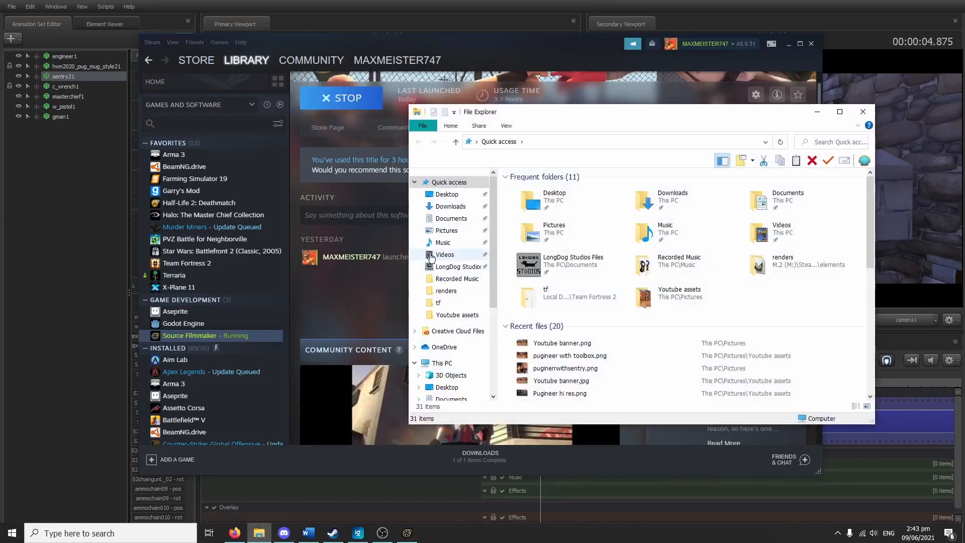
left_click(790, 44)
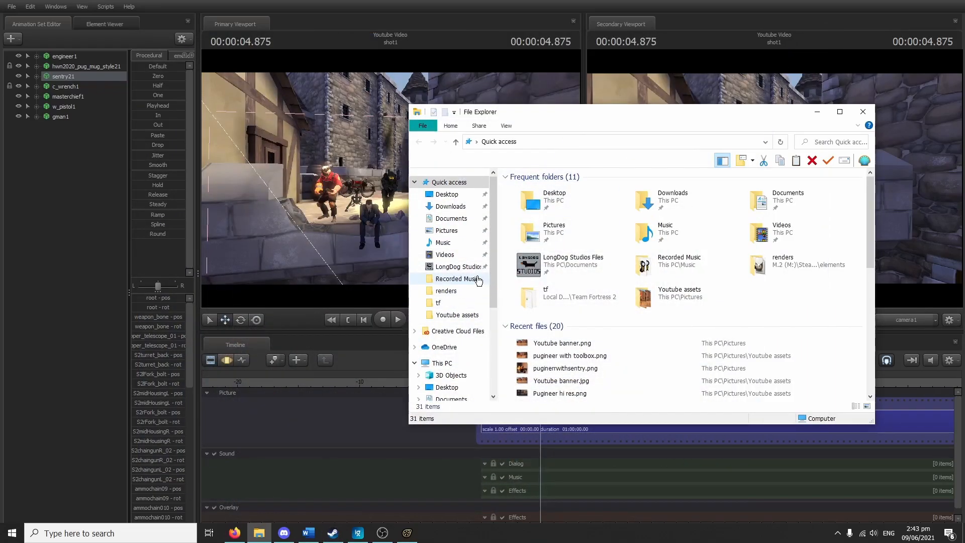
Browse the drives to the Steam folder inside Program Files (x86) on Local Disk (C:).
left_click(459, 363)
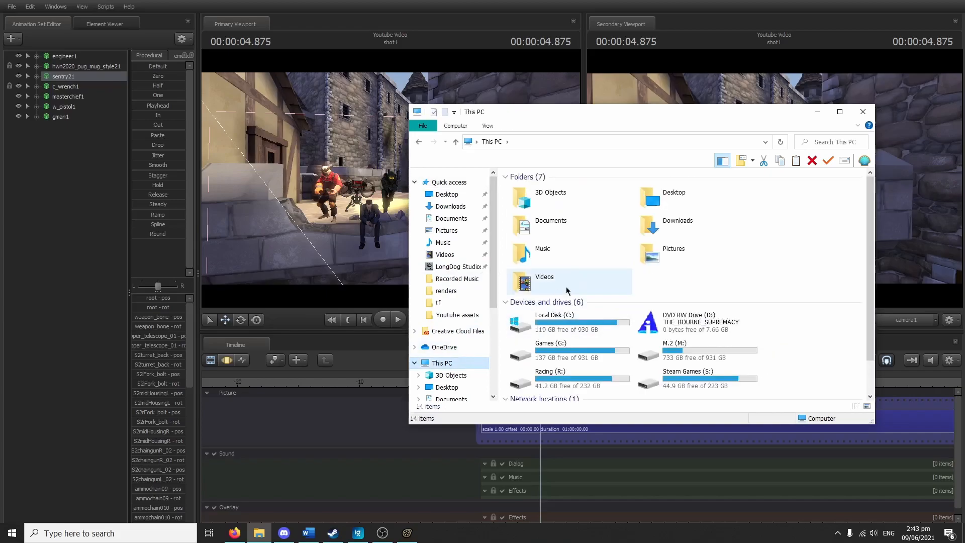
double_click(726, 346)
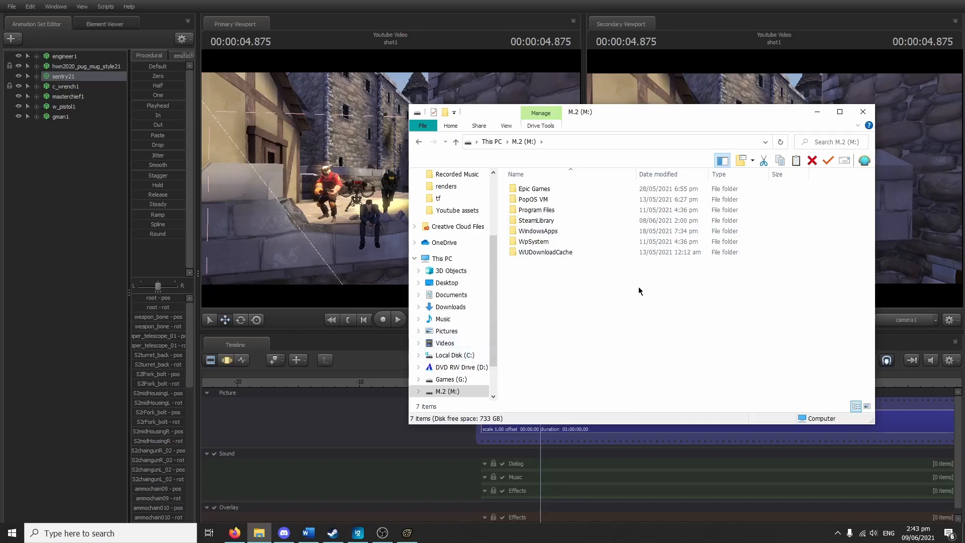
left_click(454, 356)
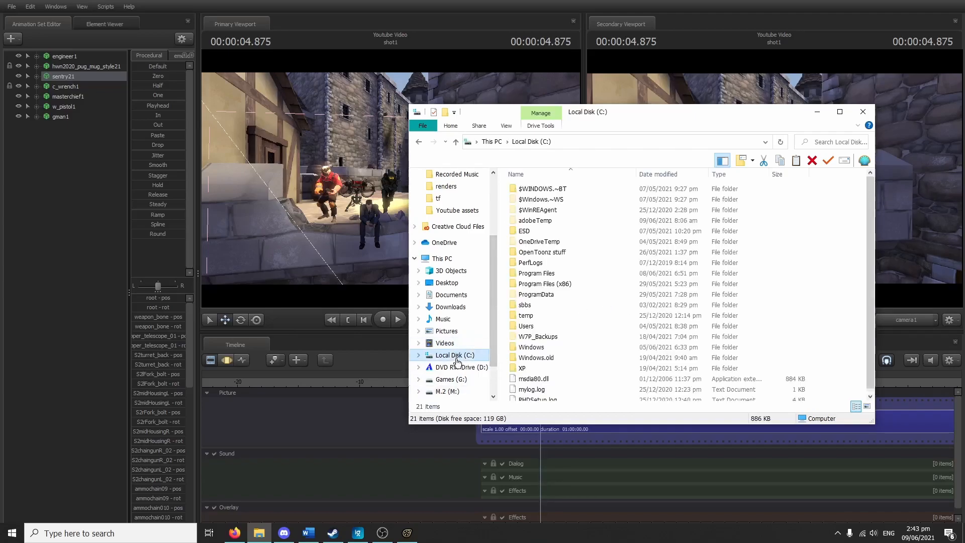
double_click(594, 285)
scroll(597, 317, "down", 4)
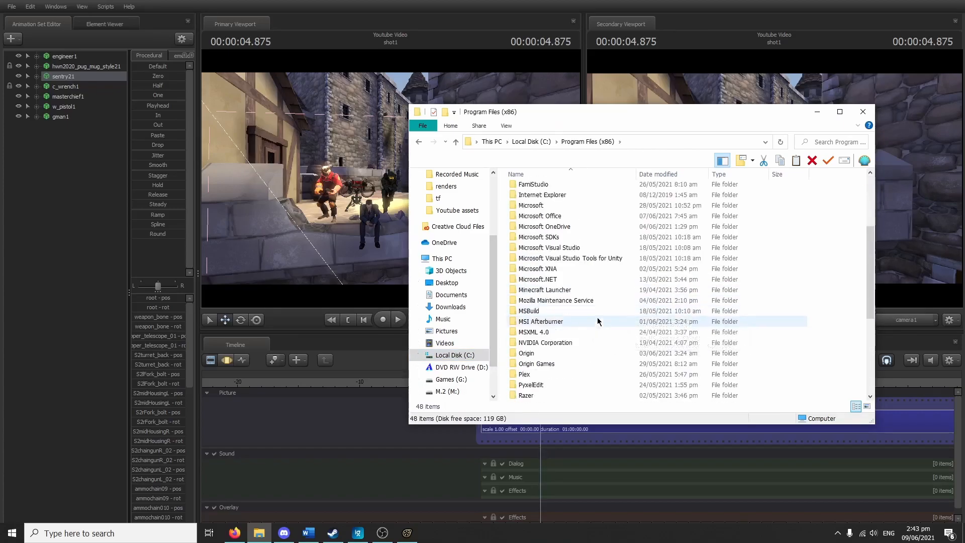
scroll(598, 321, "down", 3)
double_click(534, 305)
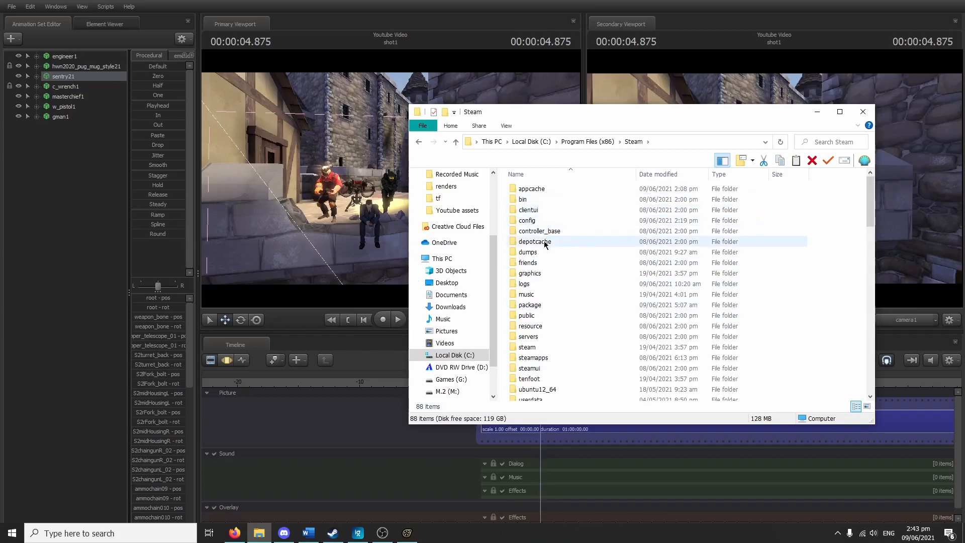
Go to SteamLibrary\steamapps\common\SourceFilmmaker\game\usermod\elements\renders on the M.2 (M:) drive and select poster.tga.
left_click(447, 392)
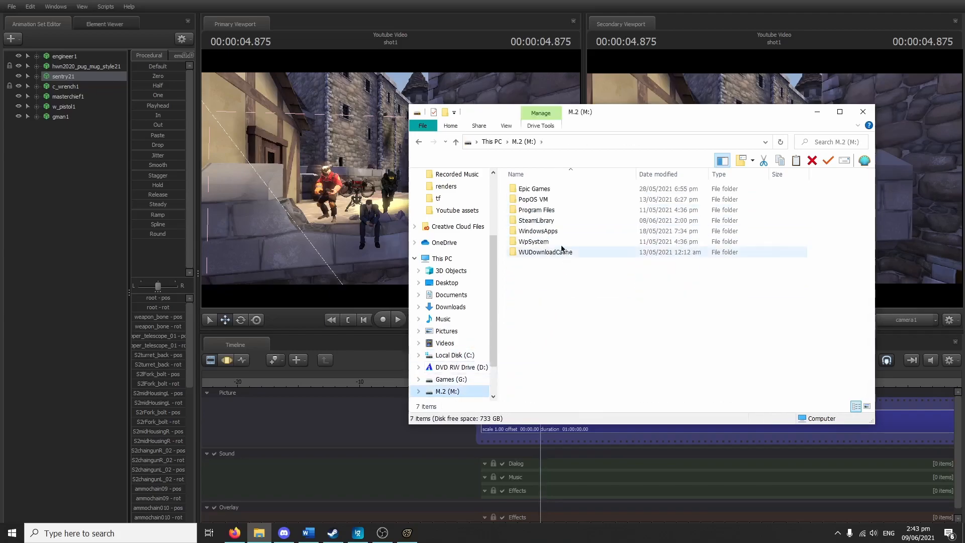
double_click(559, 220)
double_click(560, 189)
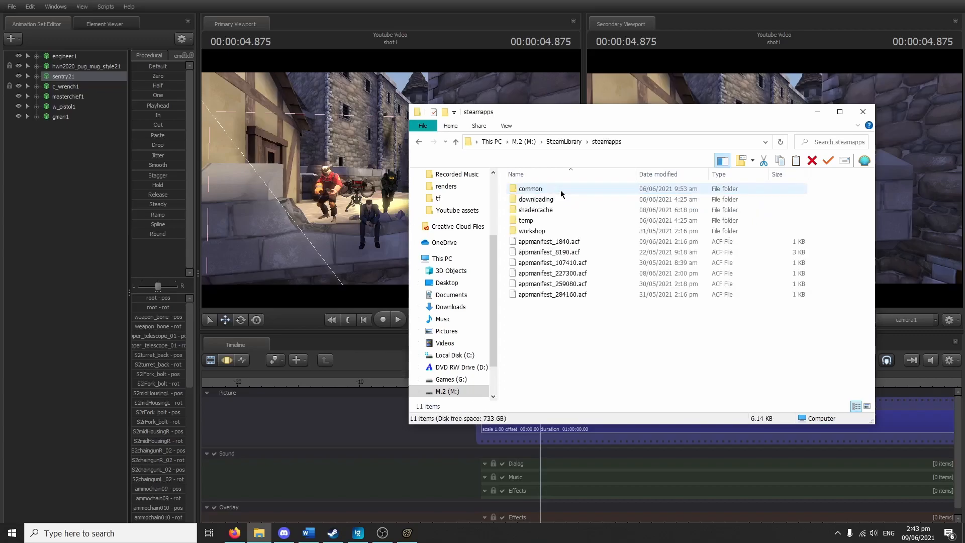
double_click(564, 192)
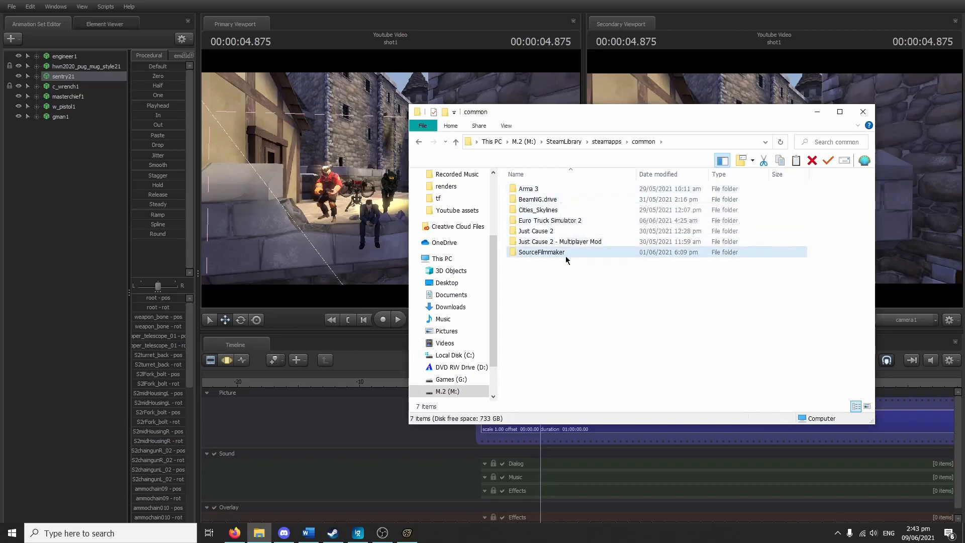
double_click(565, 252)
double_click(571, 190)
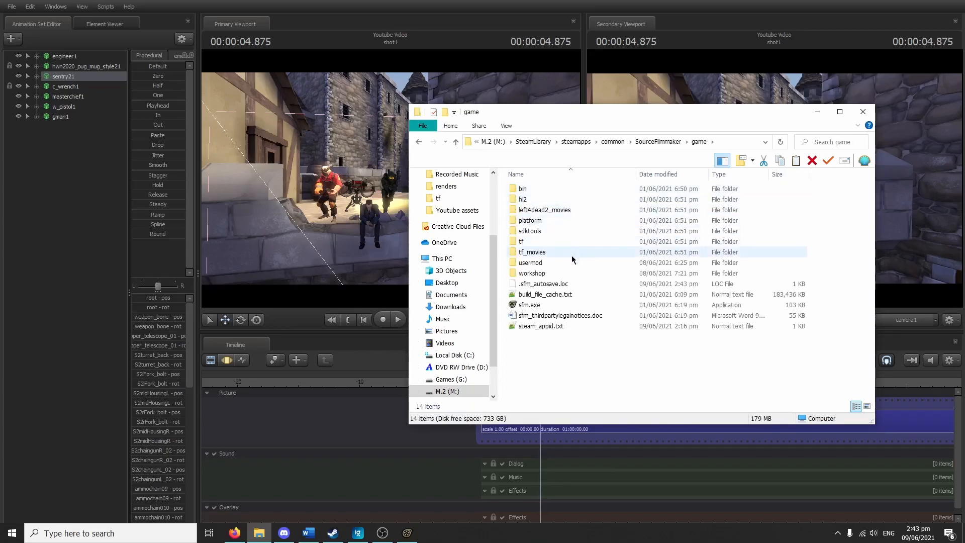
double_click(568, 262)
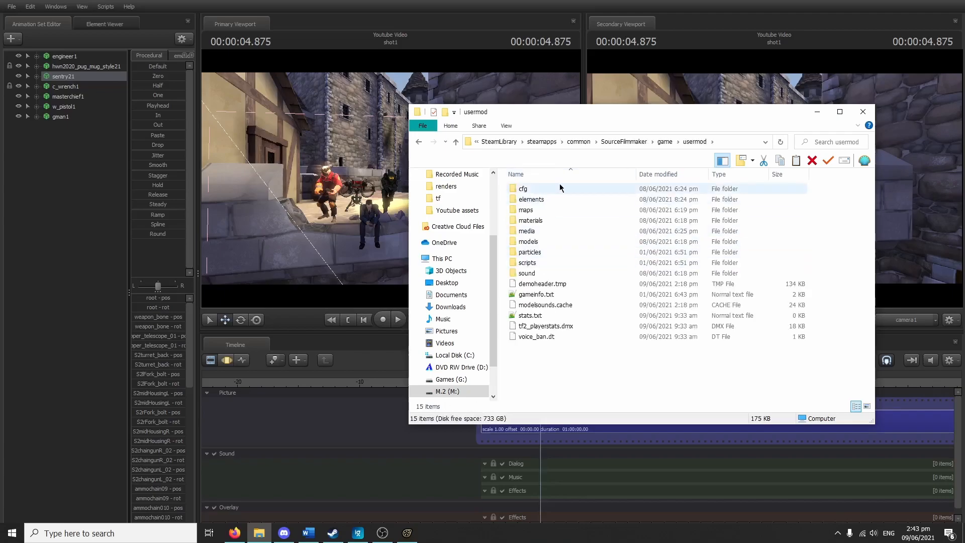
double_click(562, 201)
double_click(558, 190)
left_click(557, 190)
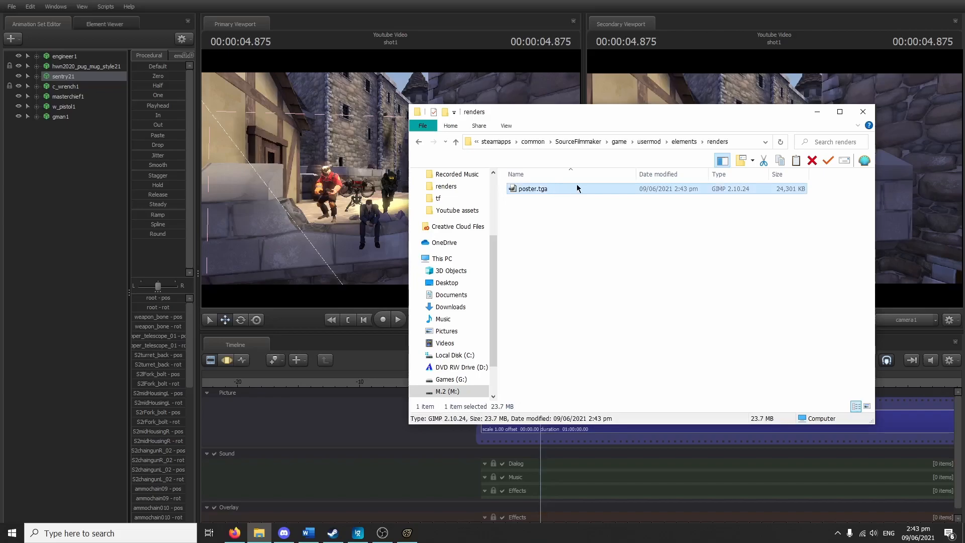
Open poster.tga in GIMP, keeping the layer in its original position.
right_click(567, 189)
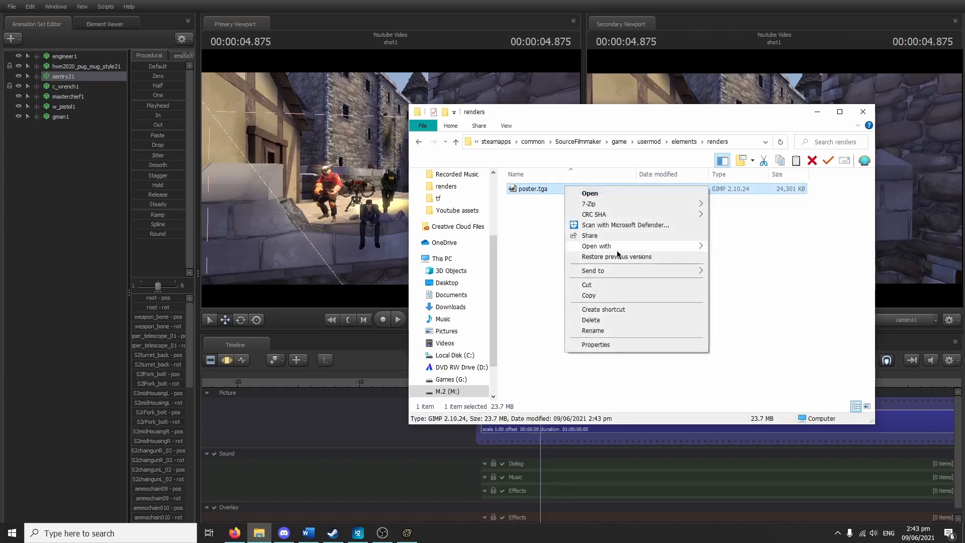
mouse_move(631, 247)
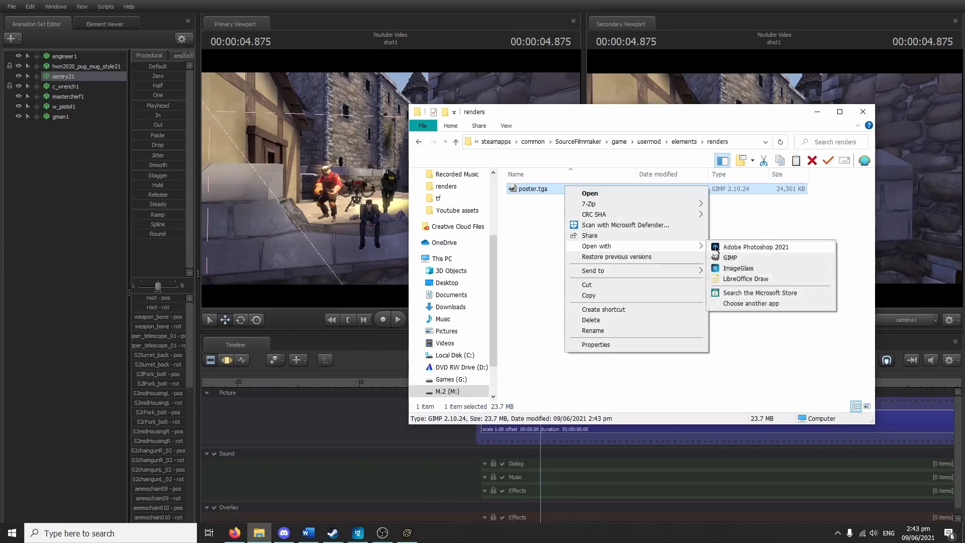
left_click(735, 266)
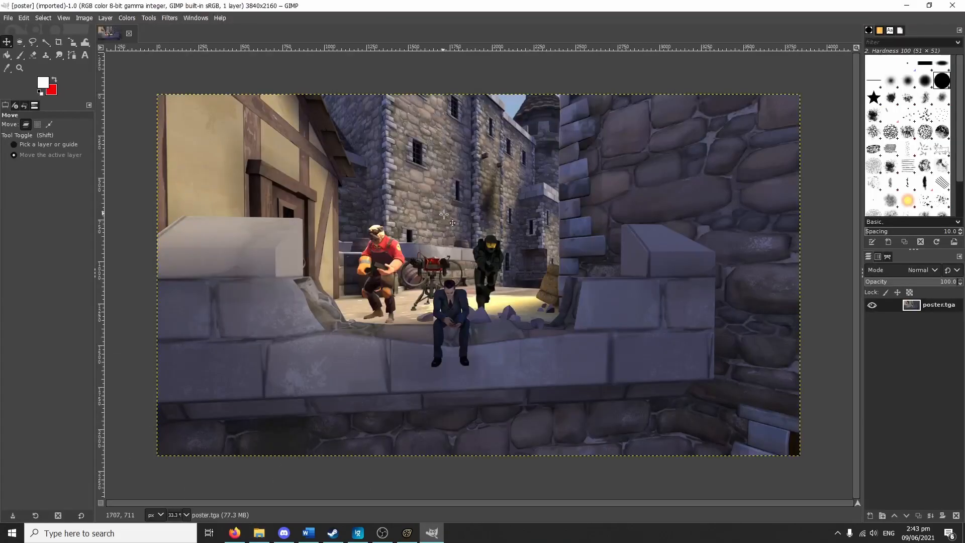
mouse_move(539, 240)
left_mouse_down()
mouse_move(516, 248)
mouse_move(540, 243)
left_mouse_up()
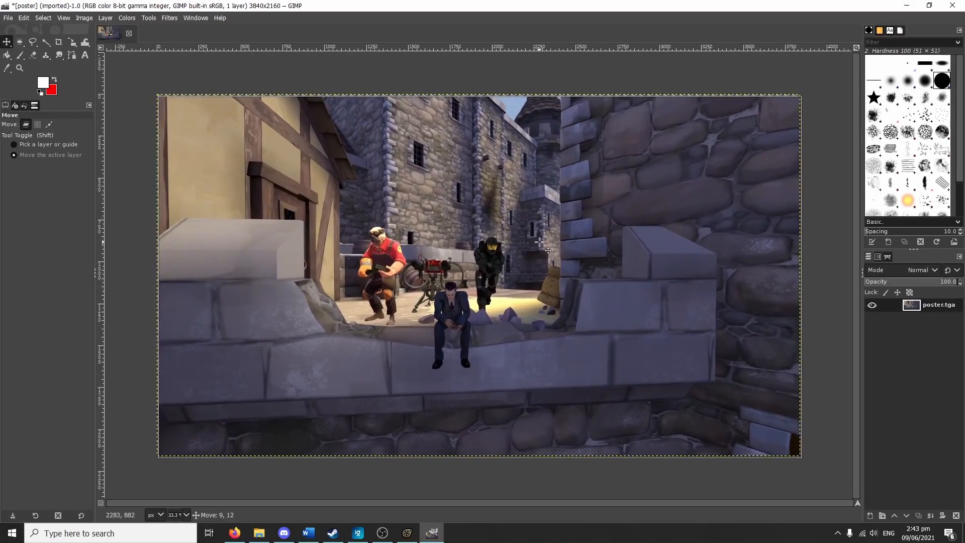
key("ctrl+z")
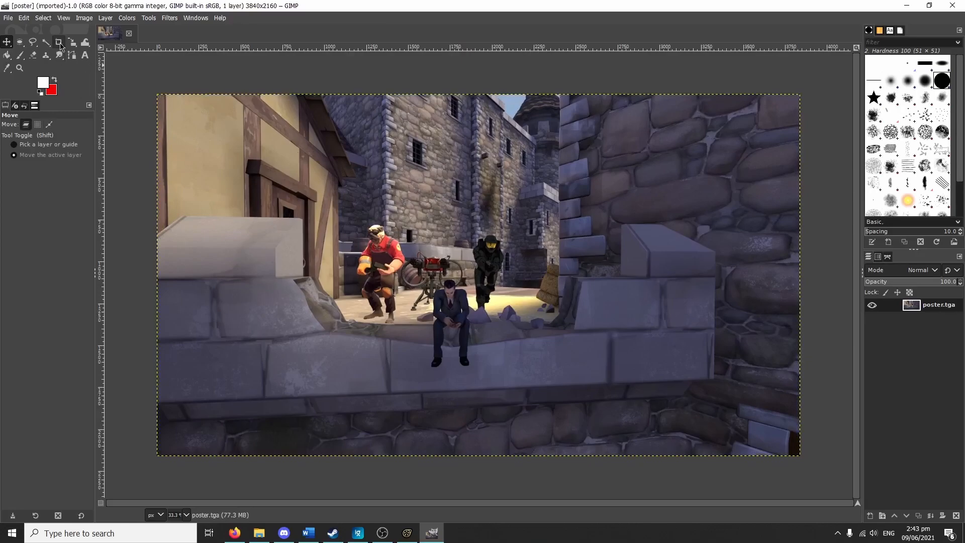
Try cropping the poster to a 1:1 square of about 1242 px around the characters, and undo the crop.
left_click(59, 44)
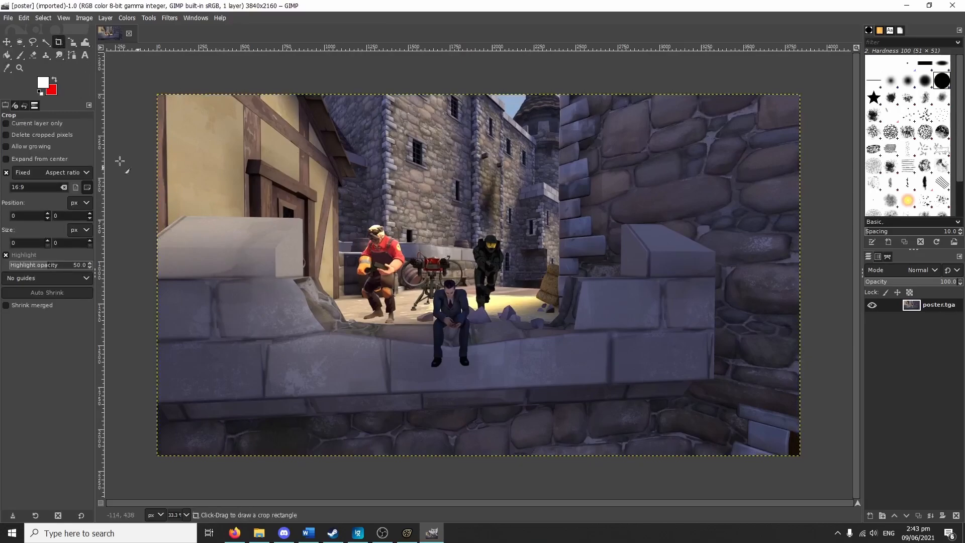
triple_click(32, 187)
type("1")
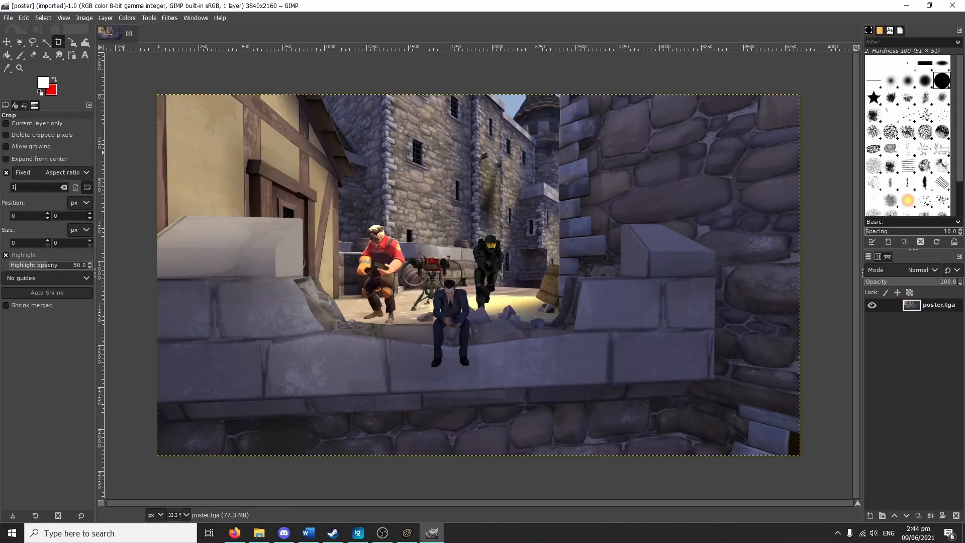
type(":1")
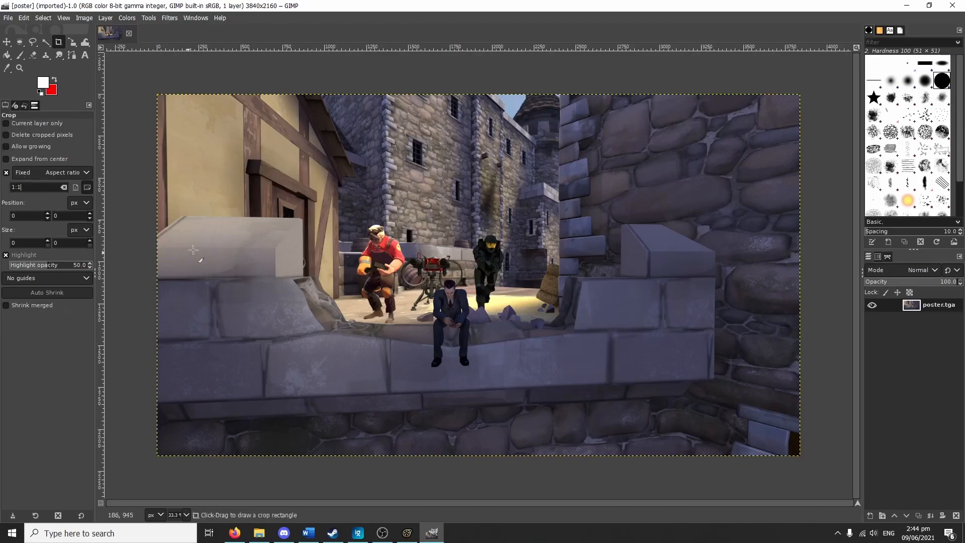
left_click_drag(341, 180, 549, 392)
left_click_drag(460, 339, 454, 338)
key("m")
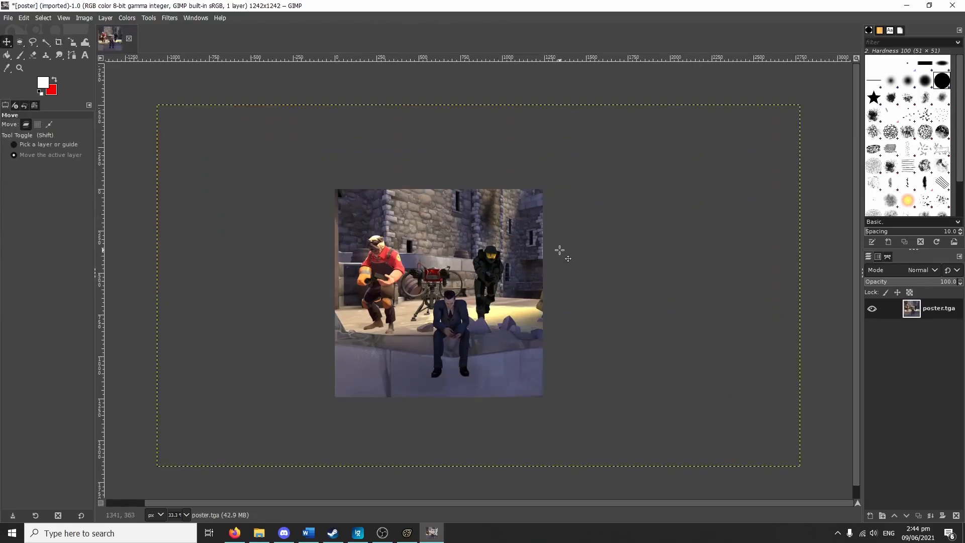
key("ctrl+z")
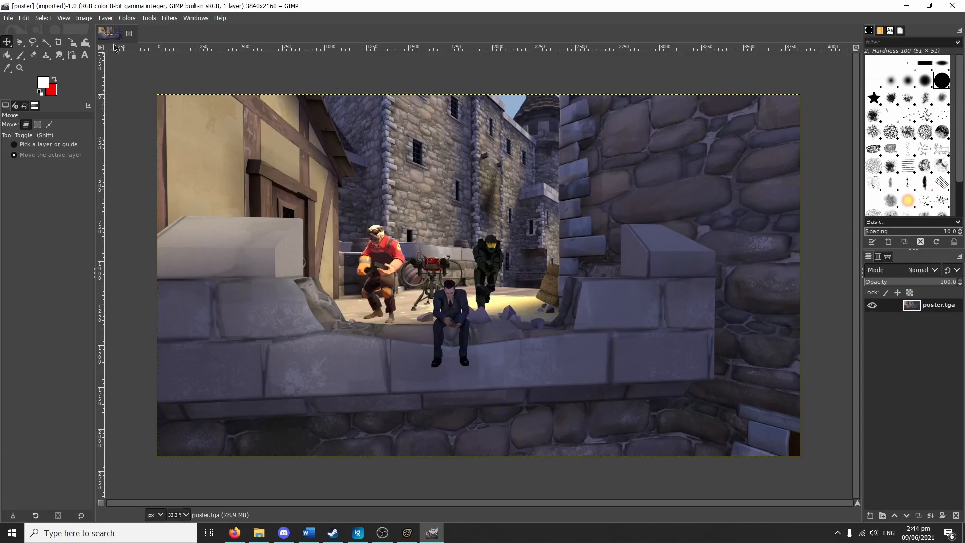
Export the image to the Pictures folder as Source Filmmaker GMAN & The Bois.png, keeping the given PNG options.
left_click(8, 17)
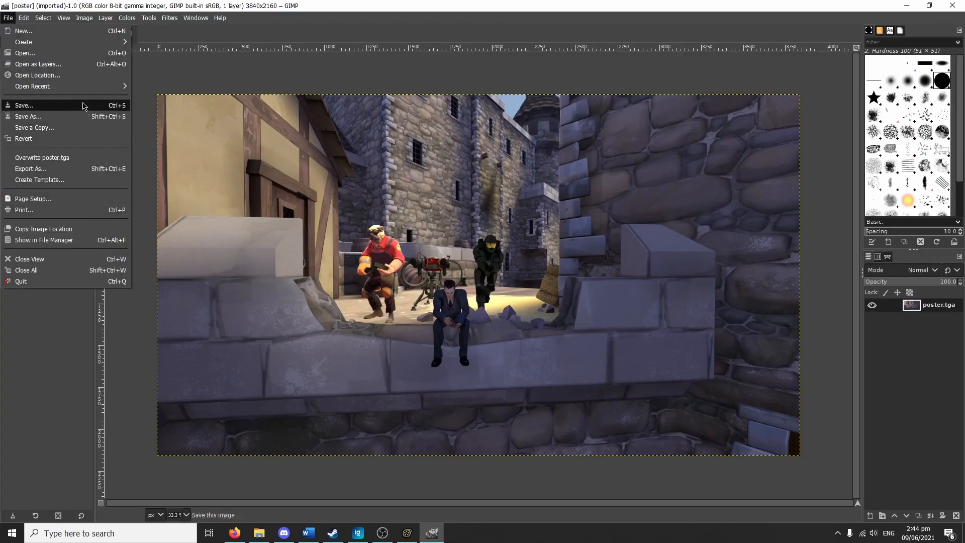
left_click(97, 168)
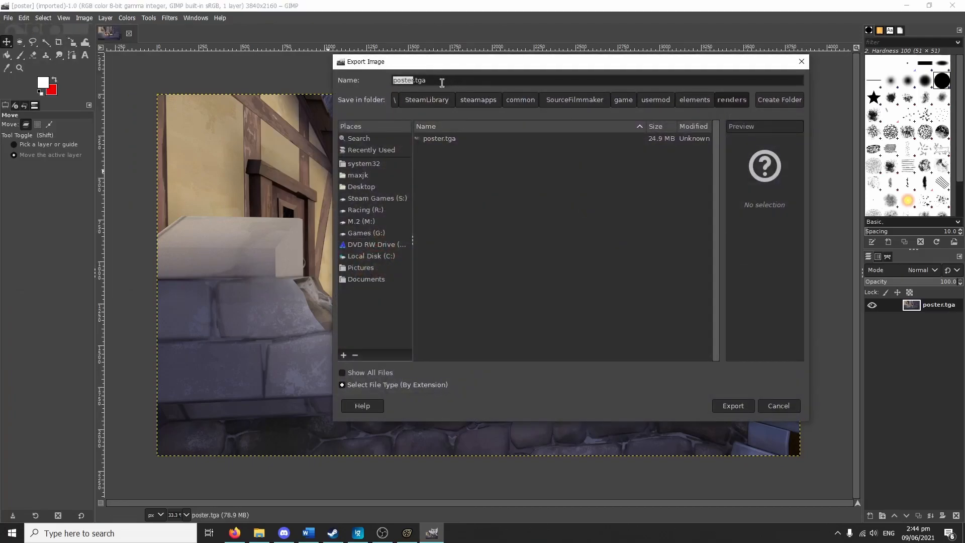
left_click(383, 151)
double_click(448, 139)
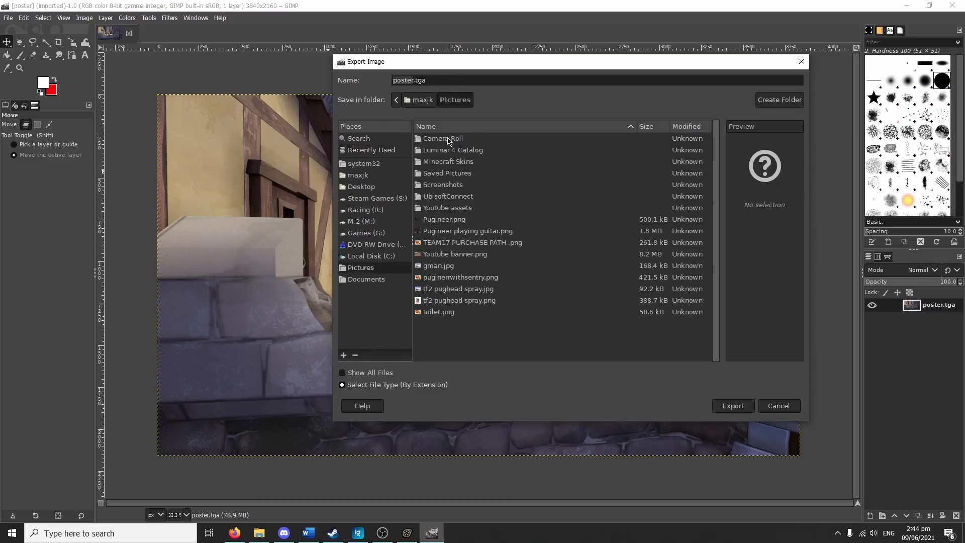
triple_click(431, 80)
type("Source Filmmaker G")
type("MAN & The Bois")
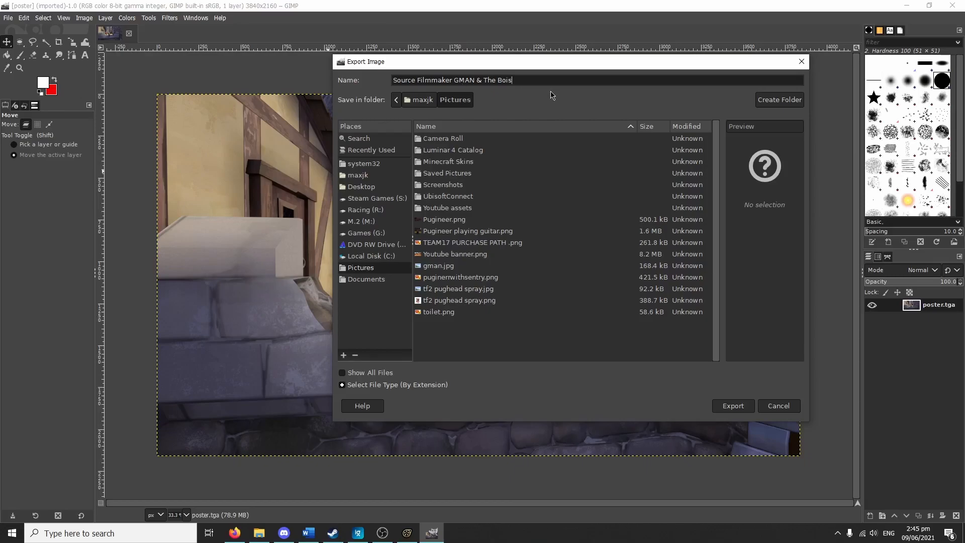
type("g")
left_click(732, 406)
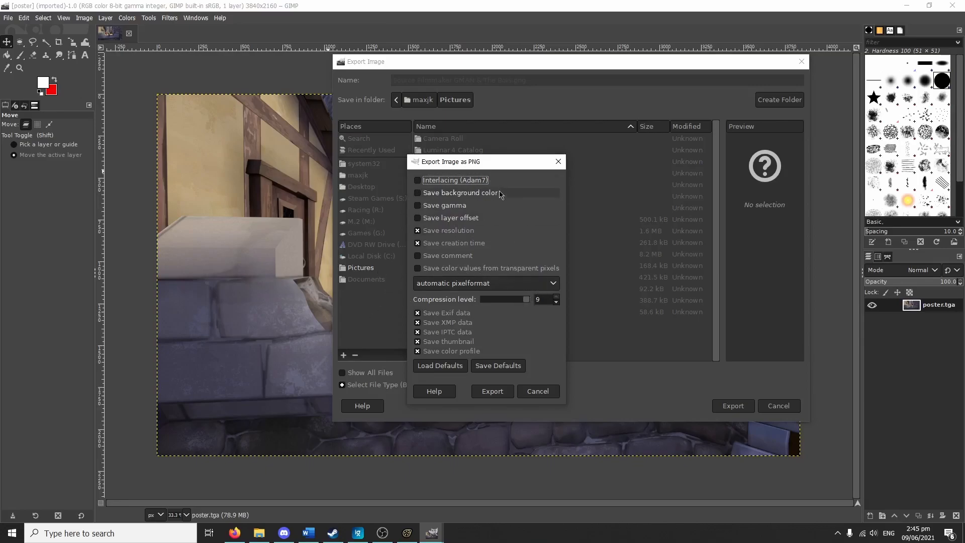
left_click(491, 392)
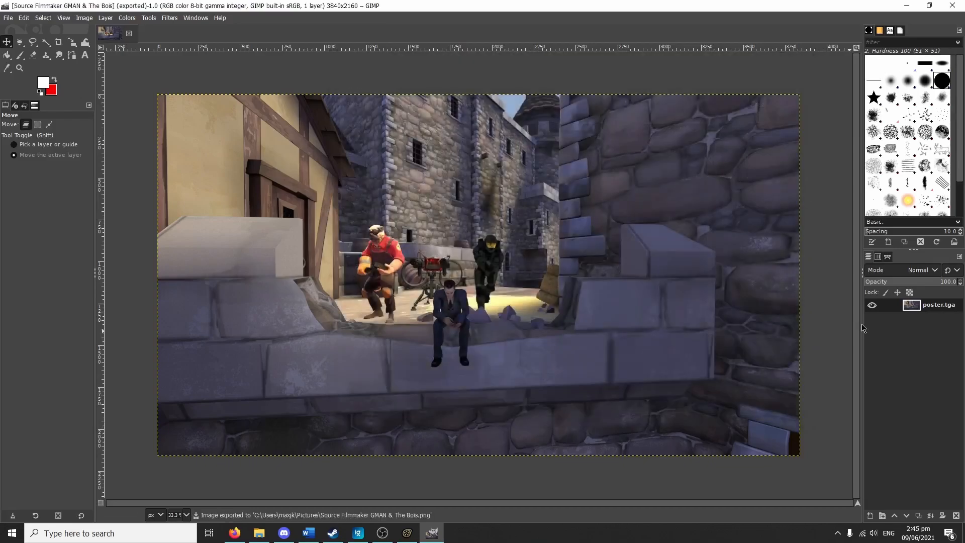
Close GIMP and the renders folder window, and quit Source Filmmaker.
left_click(953, 5)
left_click(861, 113)
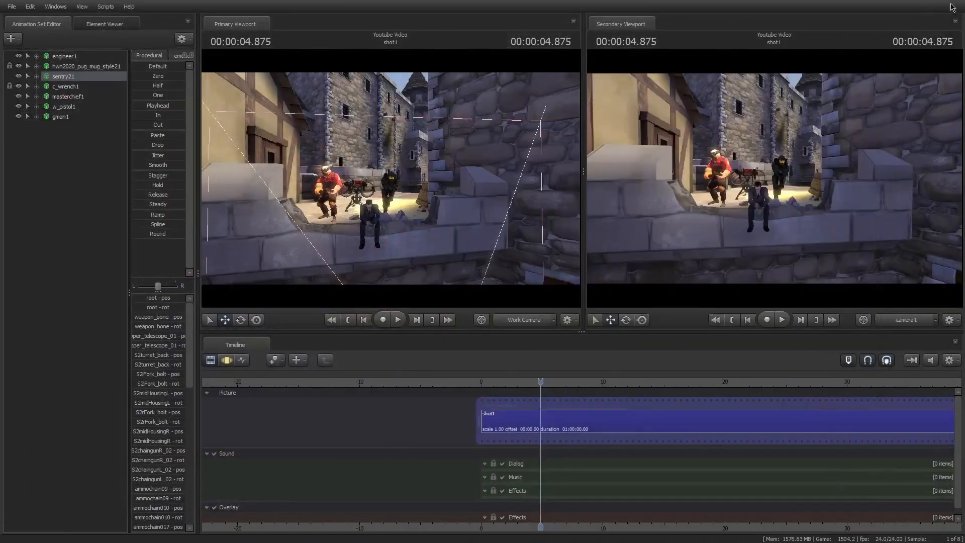
left_click(11, 6)
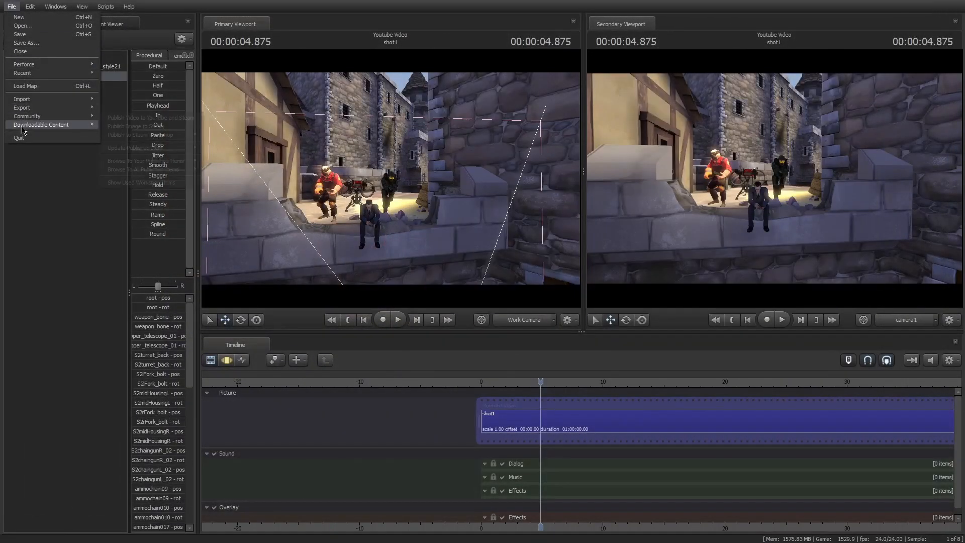
left_click(32, 139)
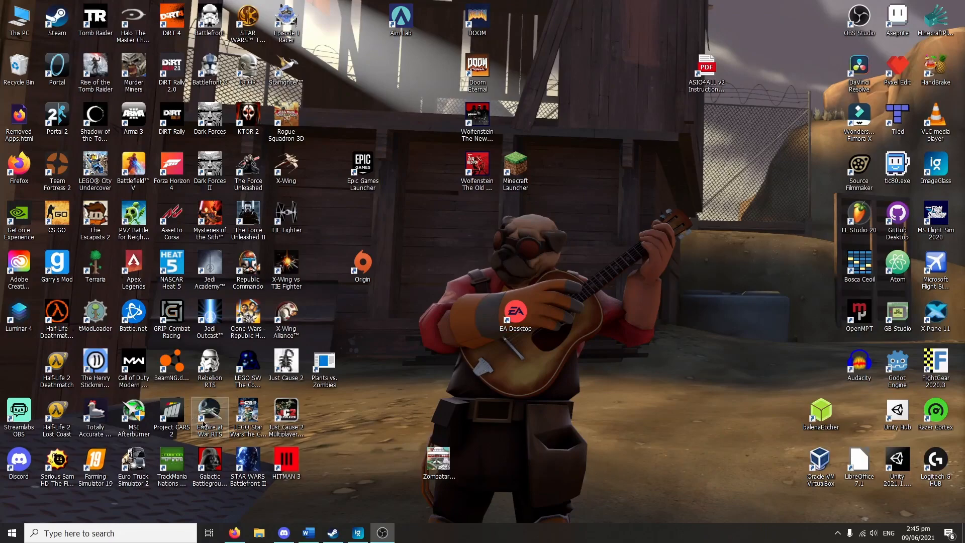
View Source Filmmaker GMAN & The Bois.png from the Pictures folder in a maximized image viewer, and close the viewer.
left_click(259, 533)
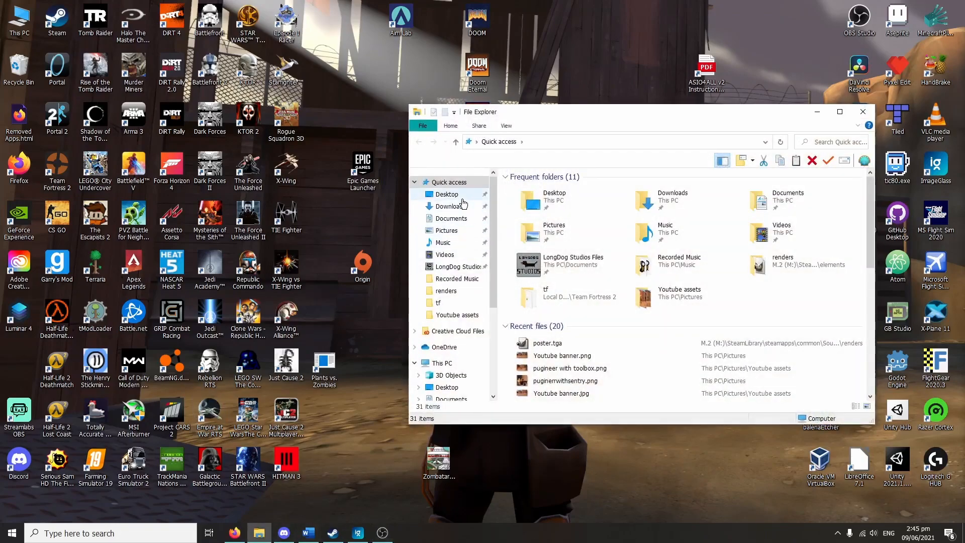
left_click(461, 229)
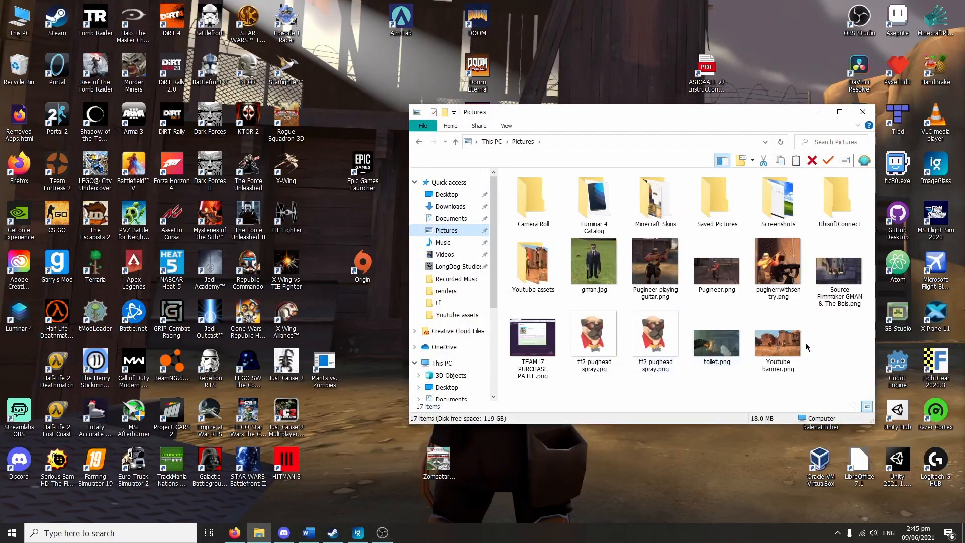
double_click(839, 271)
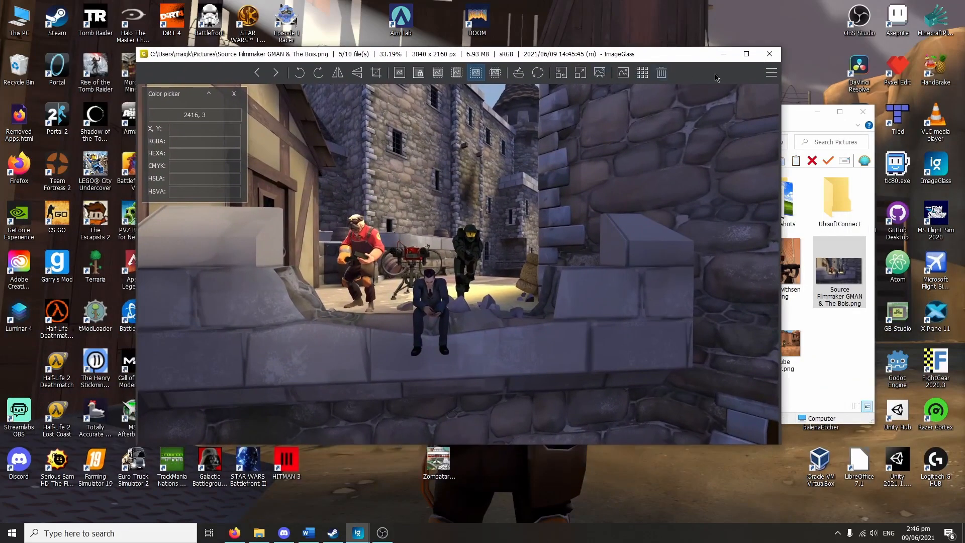
left_click(739, 56)
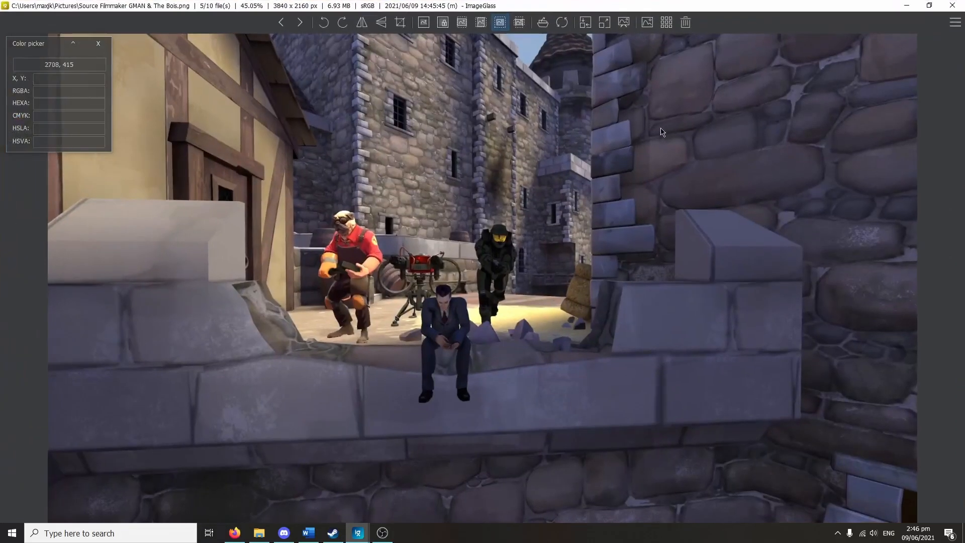
left_click(953, 6)
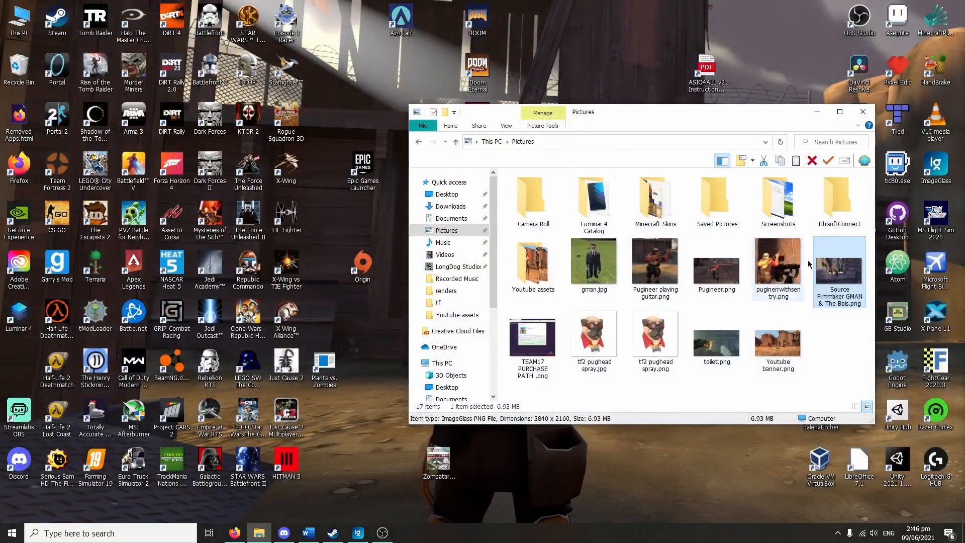
Set Source Filmmaker GMAN & The Bois.png as the desktop background and minimize the Pictures folder window.
right_click(842, 272)
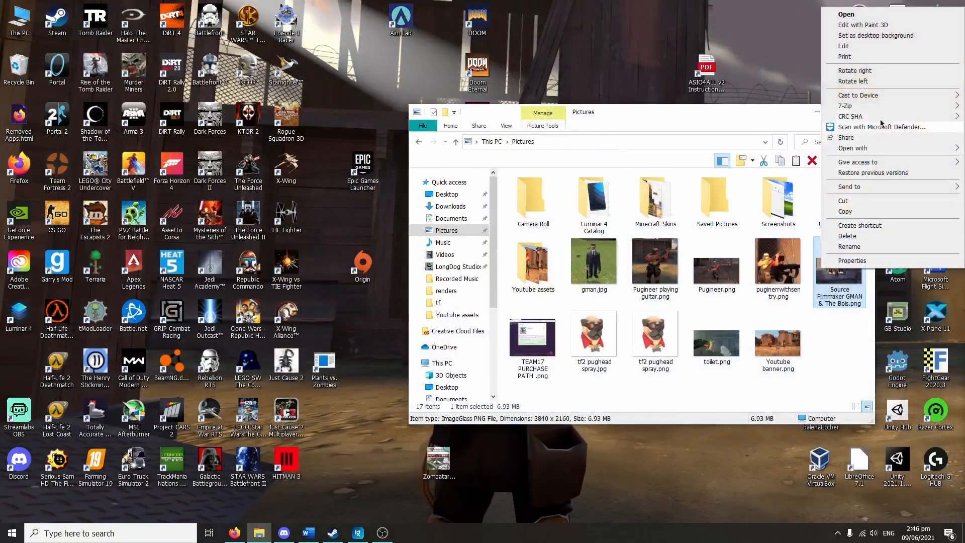
left_click(876, 36)
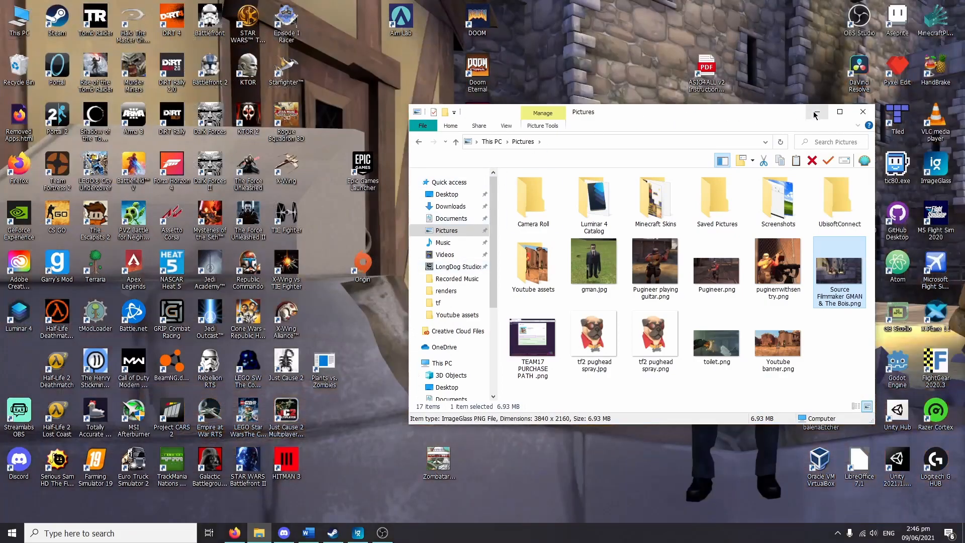
left_click(817, 111)
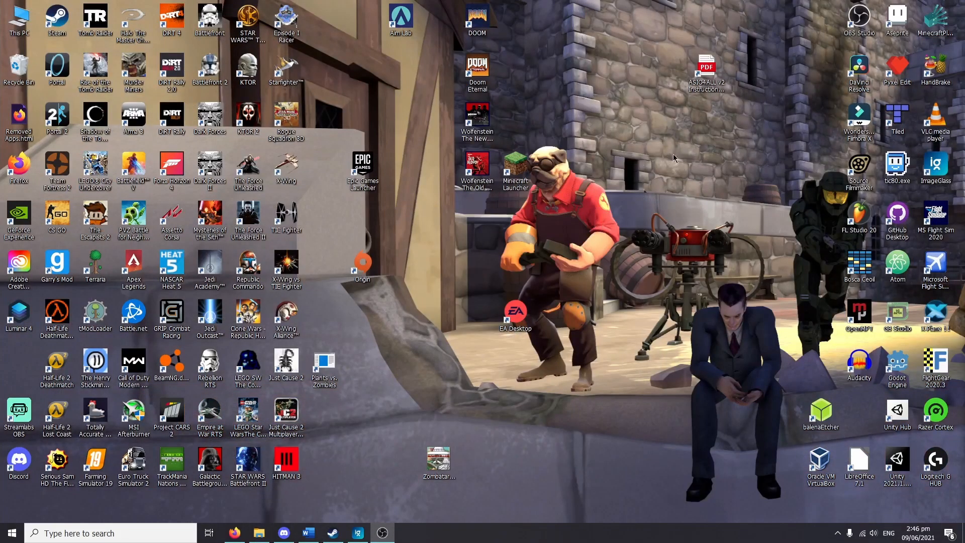